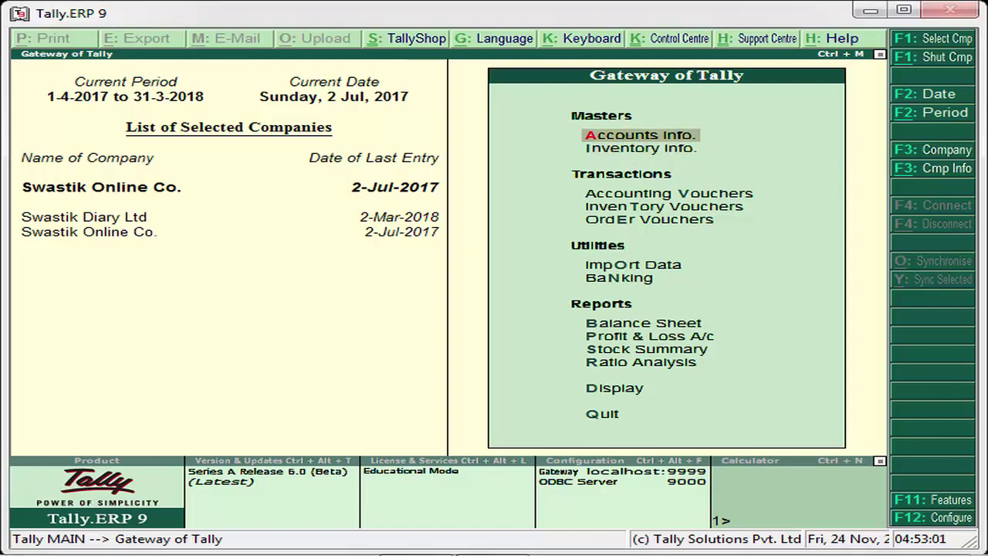
pyautogui.press('Return')
pyautogui.press('Down')
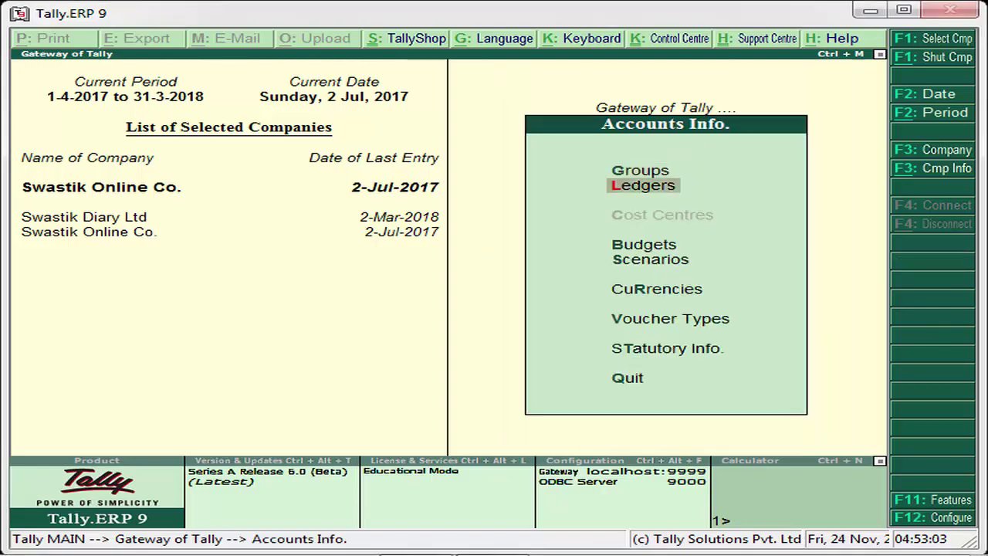
pyautogui.press('Return')
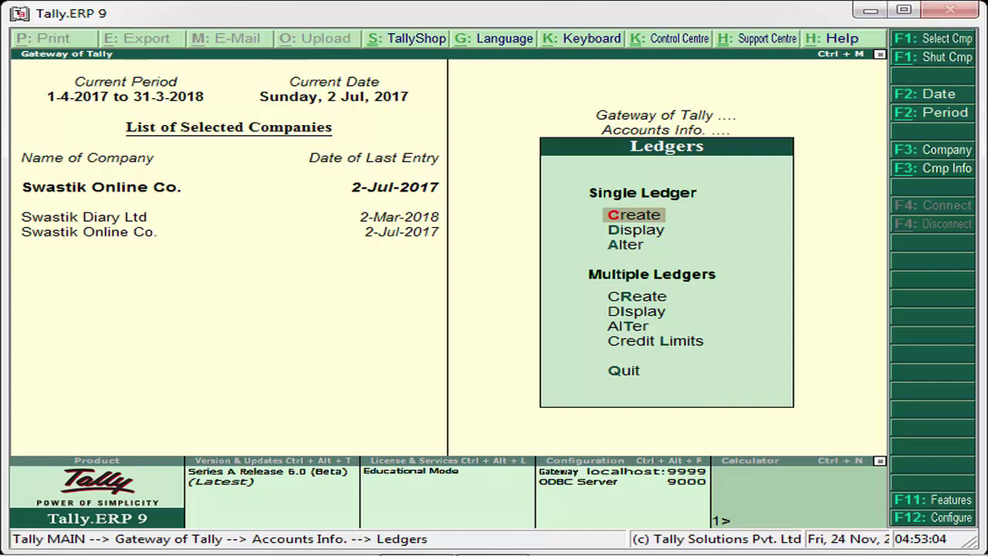
pyautogui.press('Return')
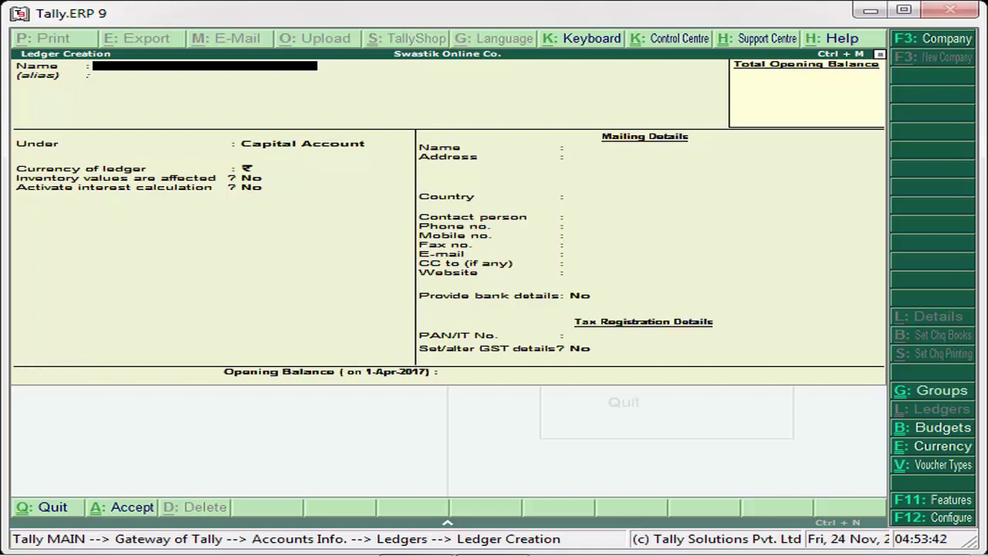
pyautogui.write('Local Purchase')
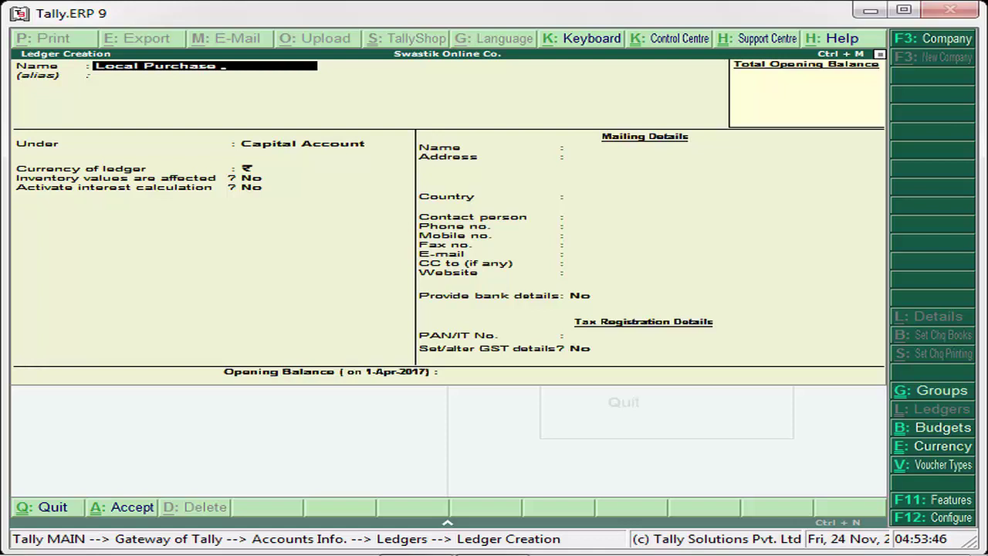
pyautogui.write(' Taxable @12')
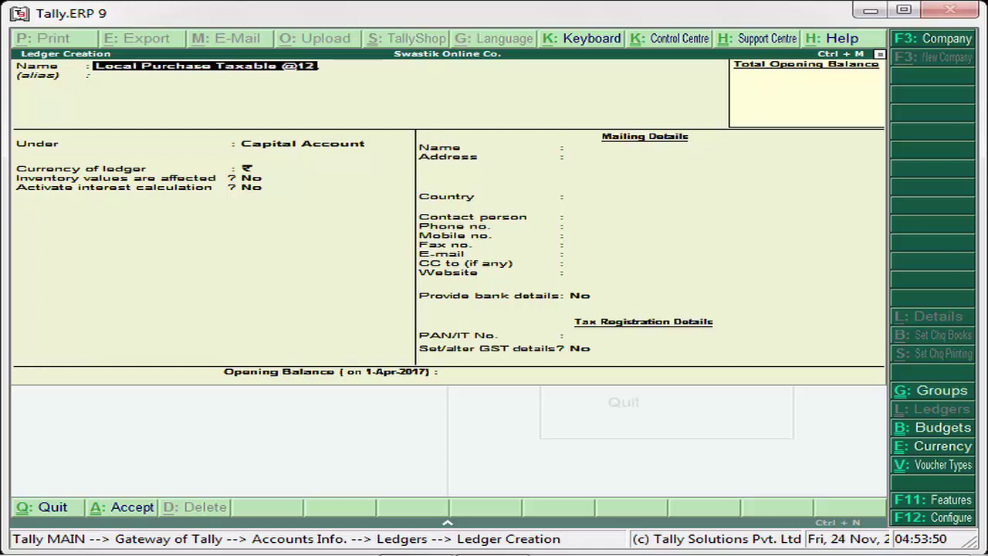
pyautogui.press('BackSpace')
pyautogui.write('8%')
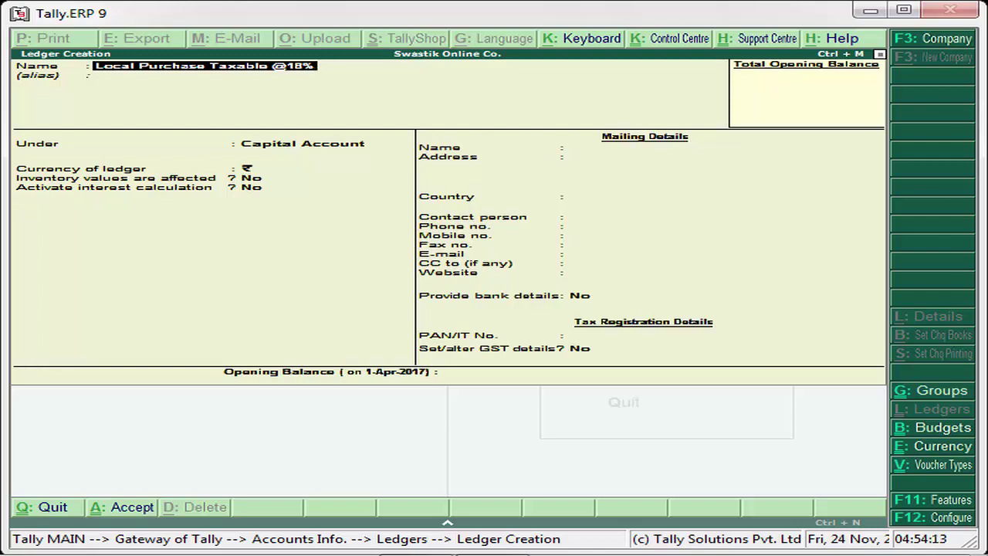
pyautogui.write('From')
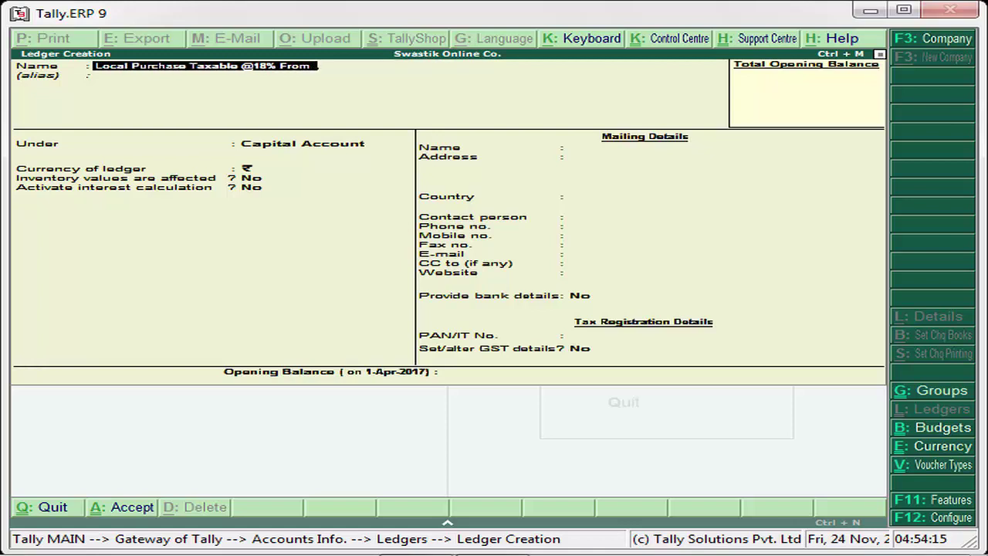
pyautogui.write(' URD Account')
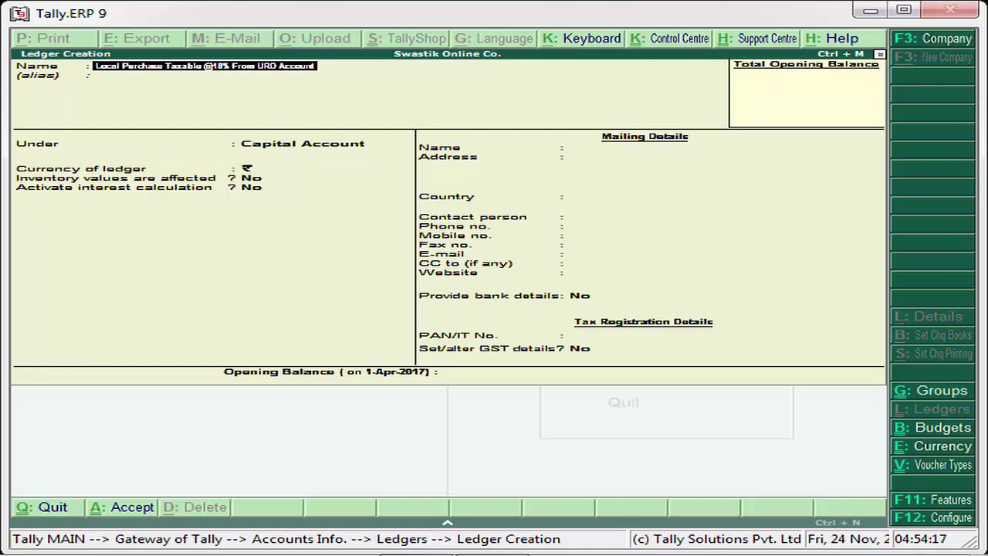
pyautogui.press('Return')
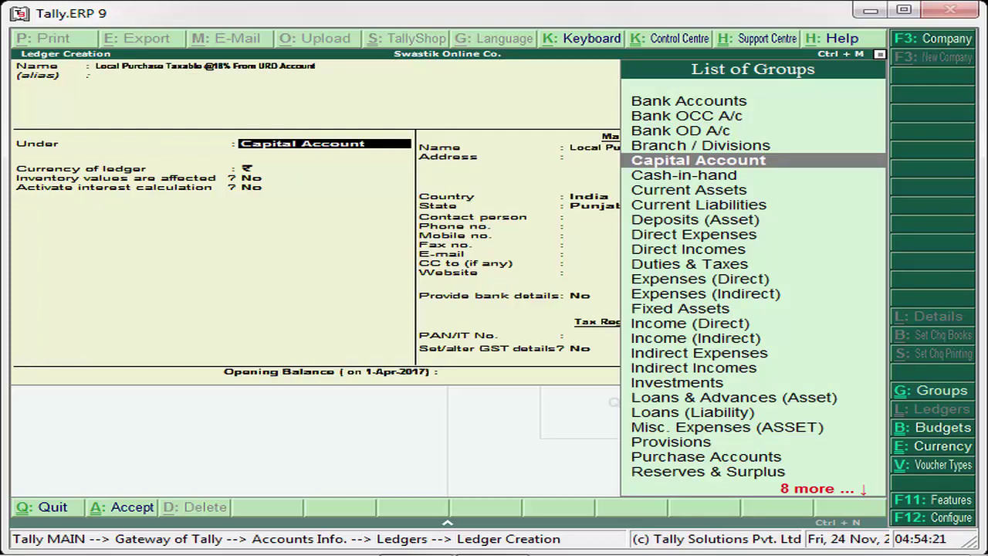
# Step: Place the ledger under Purchase Accounts, keeping inventory values affected, interest calculation off and GST applicable
pyautogui.write('Pu')
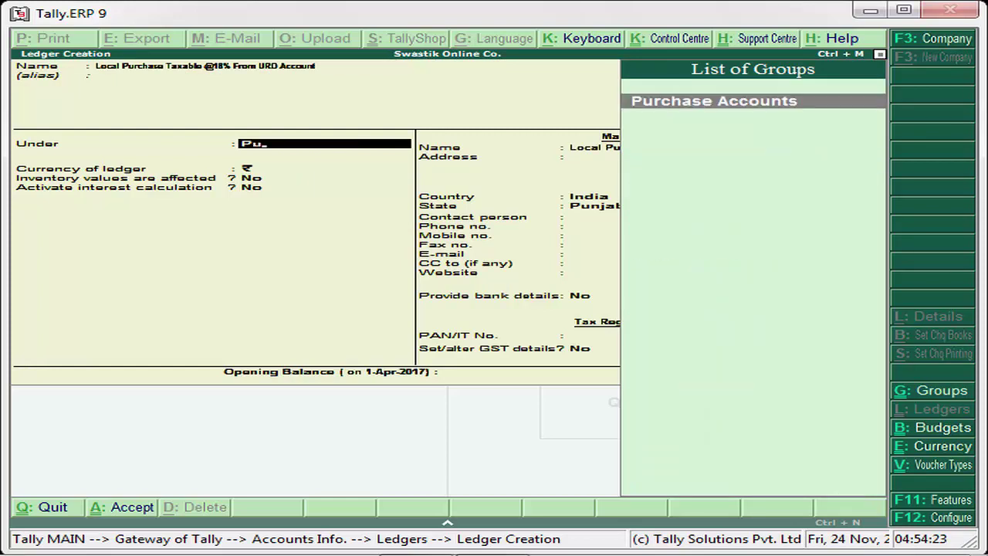
pyautogui.press('Return')
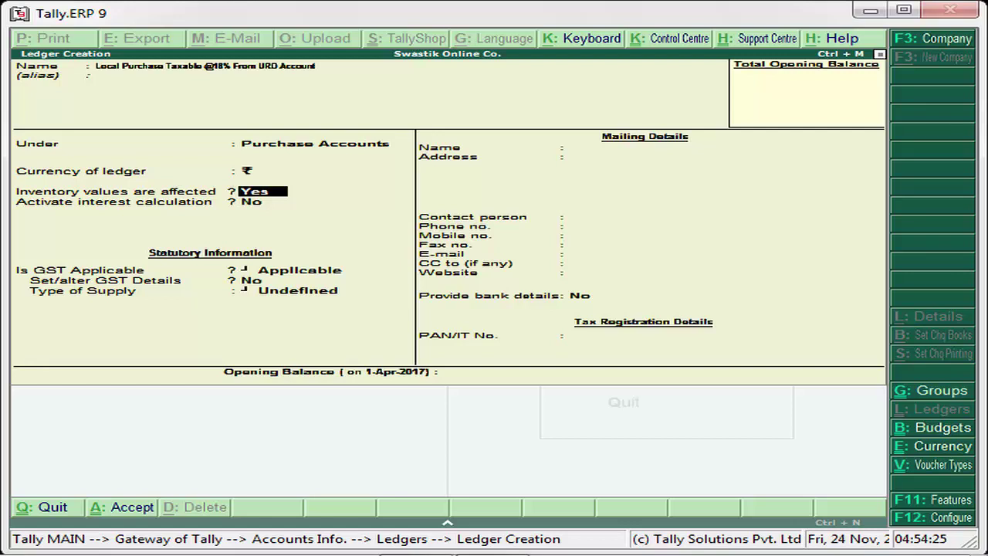
pyautogui.press('Return')
pyautogui.press('Return')
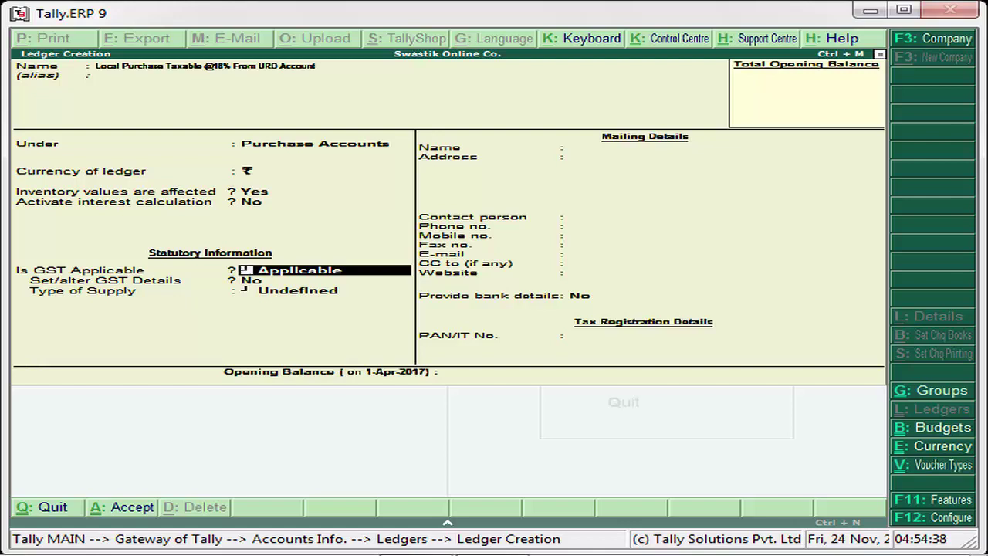
pyautogui.press('Return')
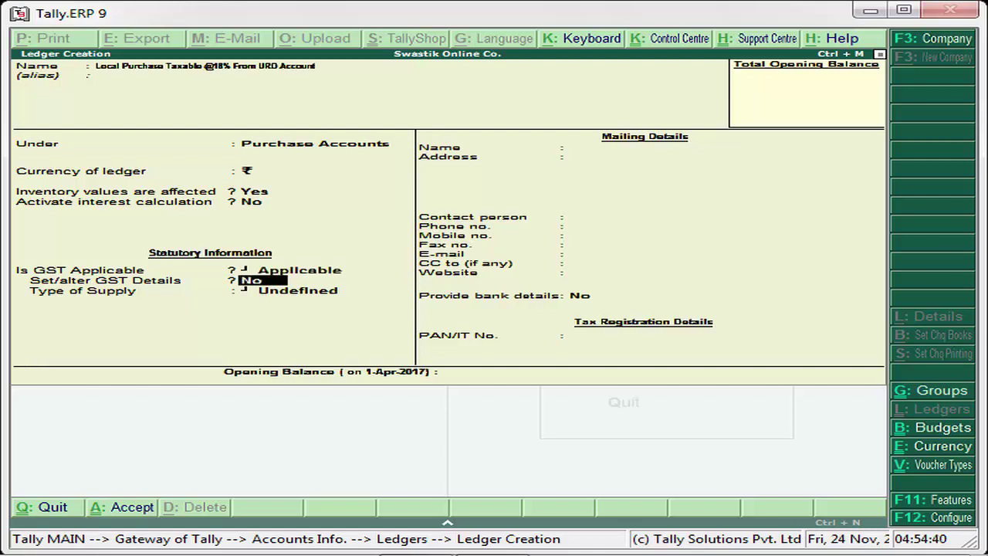
# Step: Enable the ledger's GST details and set the nature of transaction to Purchase From Unregistered Dealer - Taxable
pyautogui.write('y')
pyautogui.press('Return')
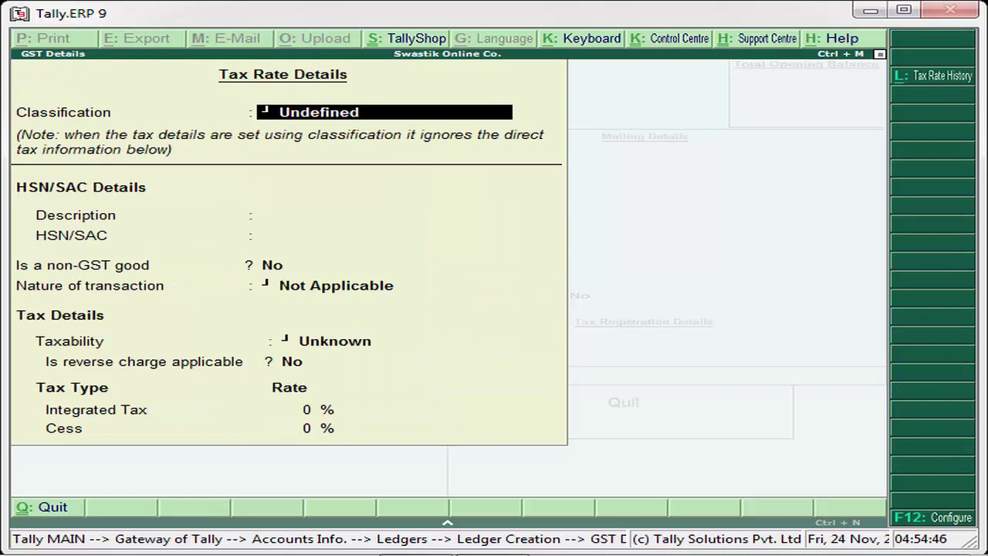
pyautogui.press('Return')
pyautogui.press('Return')
pyautogui.press('Return')
pyautogui.press('Return')
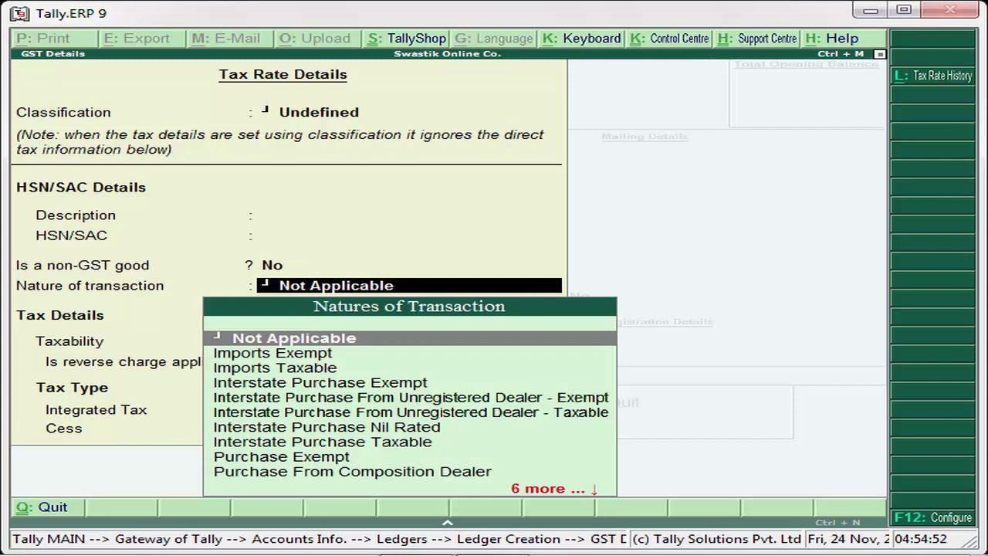
pyautogui.press('Down')
pyautogui.press('Down')
pyautogui.press('Down')
pyautogui.press('Down')
pyautogui.press('Down')
pyautogui.press('Down')
pyautogui.press('Down')
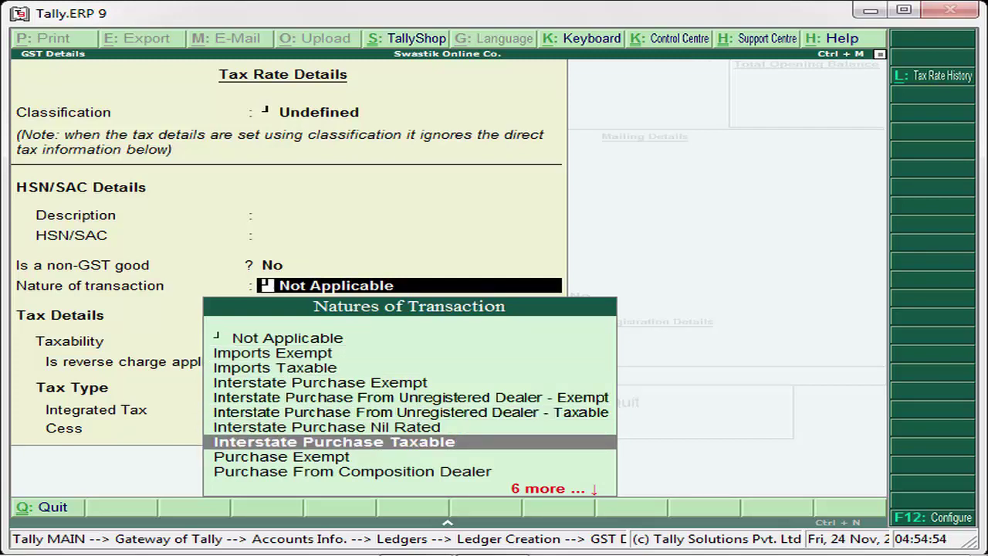
pyautogui.press('Down')
pyautogui.press('Down')
pyautogui.press('Down')
pyautogui.press('Down')
pyautogui.press('Down')
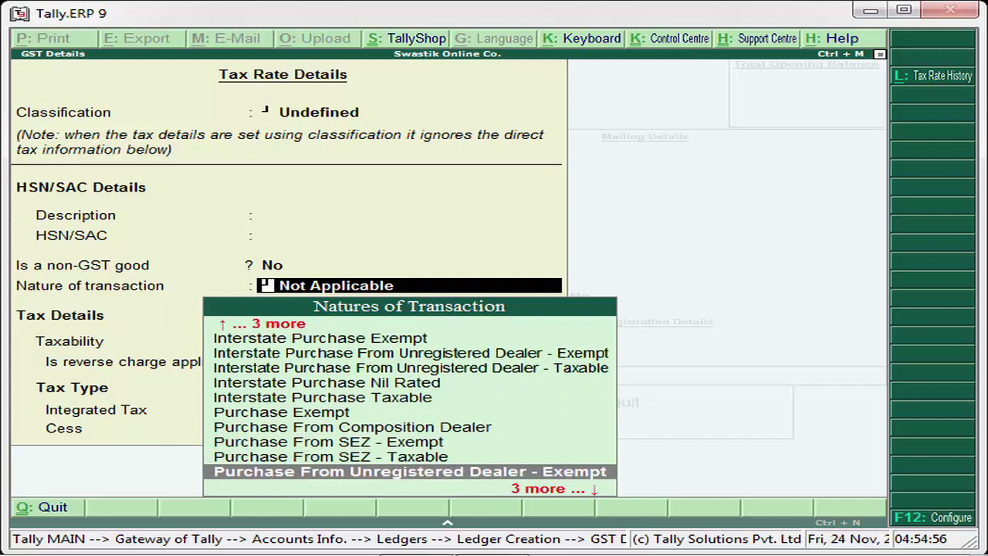
pyautogui.press('Down')
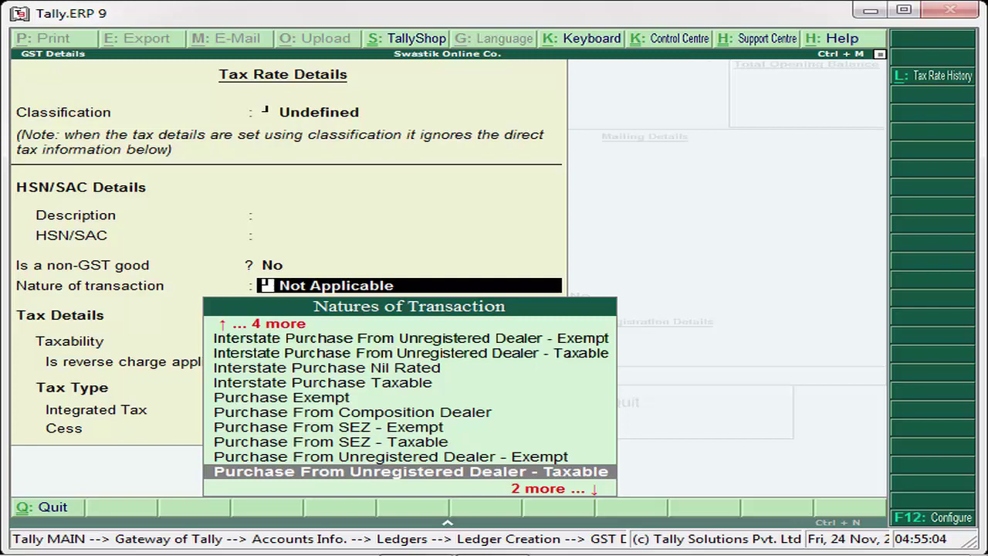
pyautogui.press('Return')
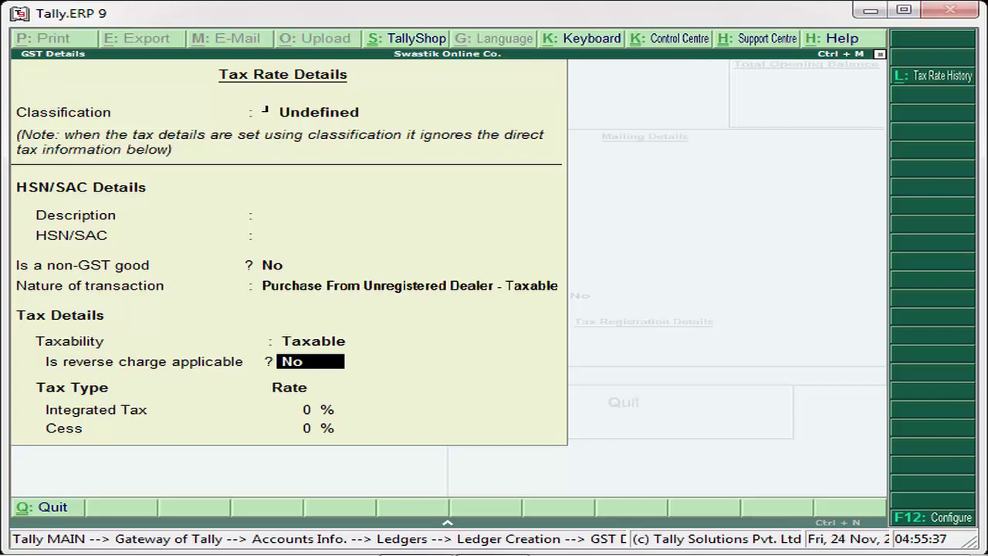
# Step: Check the reverse charge calculation option in the GST details configuration, leaving all options as they are
pyautogui.press('F12')
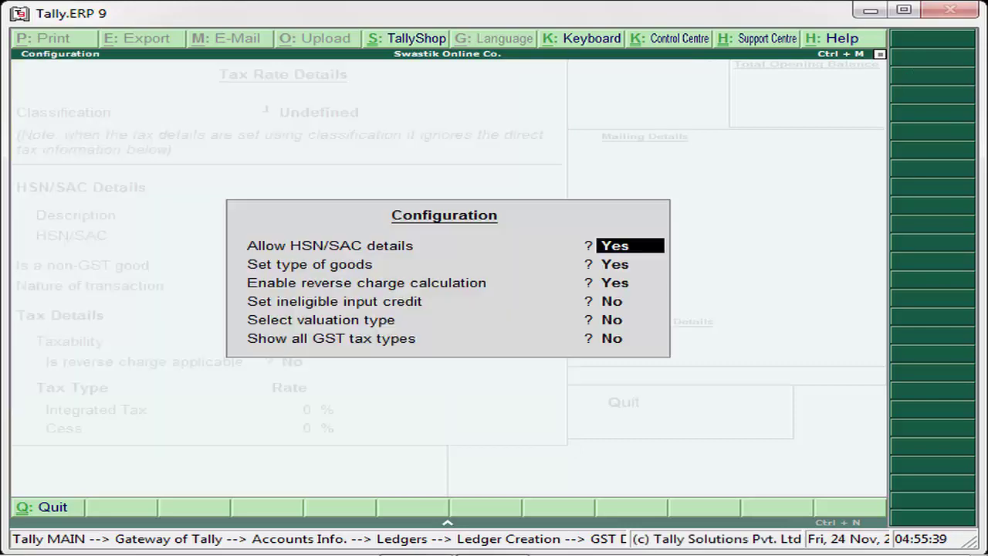
pyautogui.press('Return')
pyautogui.press('Return')
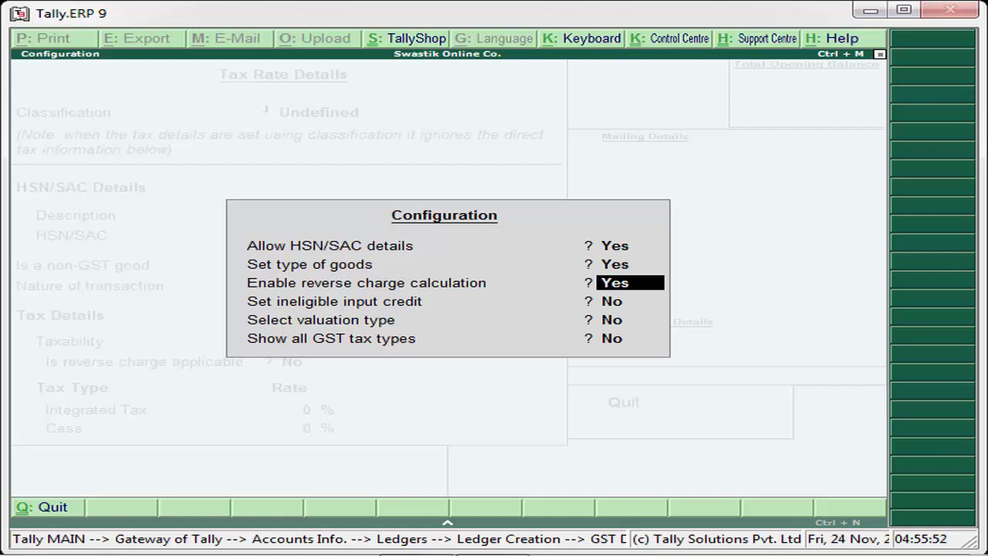
pyautogui.press('Return')
pyautogui.press('Return')
pyautogui.press('Return')
pyautogui.press('Return')
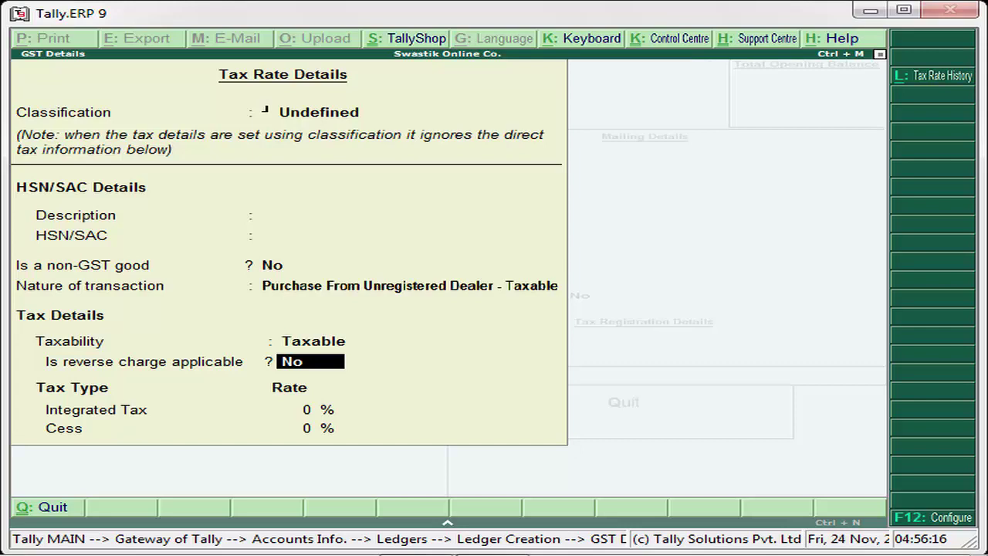
# Step: Mark reverse charge as applicable and set the integrated tax rate to 18%, leaving cess at 0%
pyautogui.write('y')
pyautogui.press('Return')
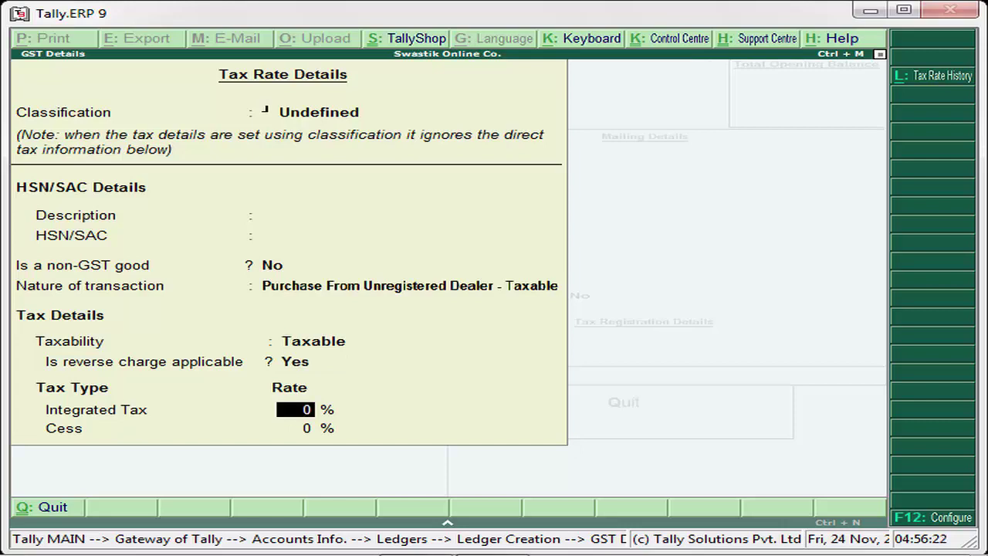
pyautogui.write('18')
pyautogui.press('Return')
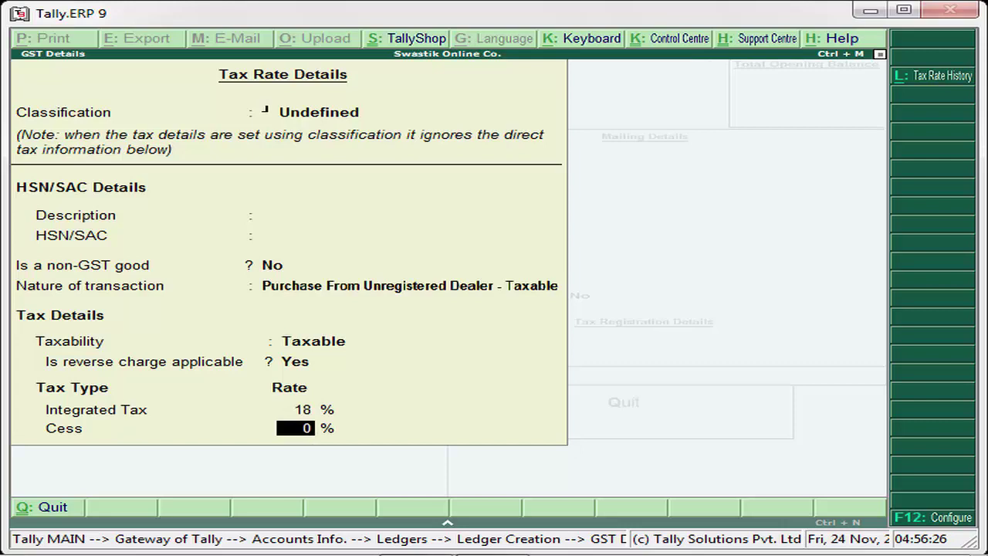
pyautogui.press('Up')
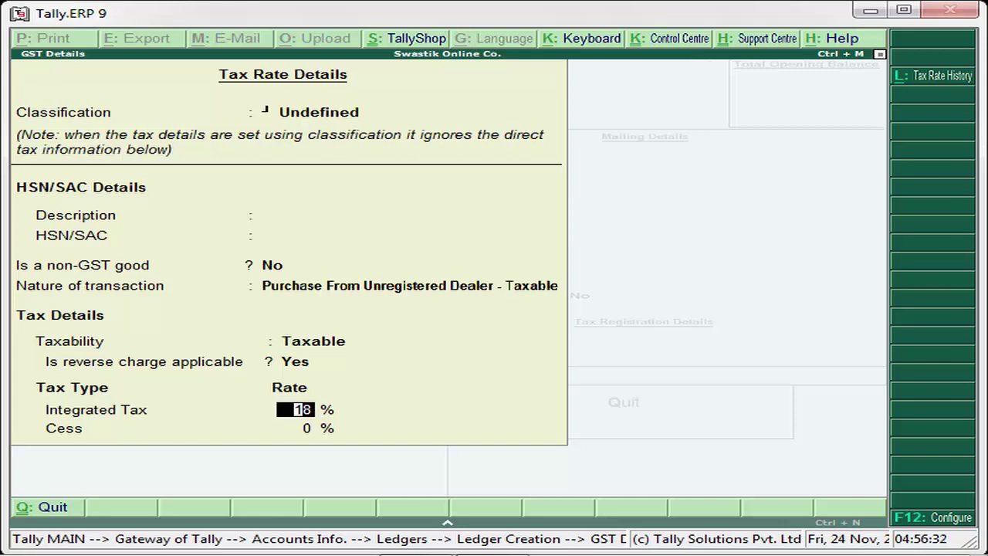
pyautogui.press('Return')
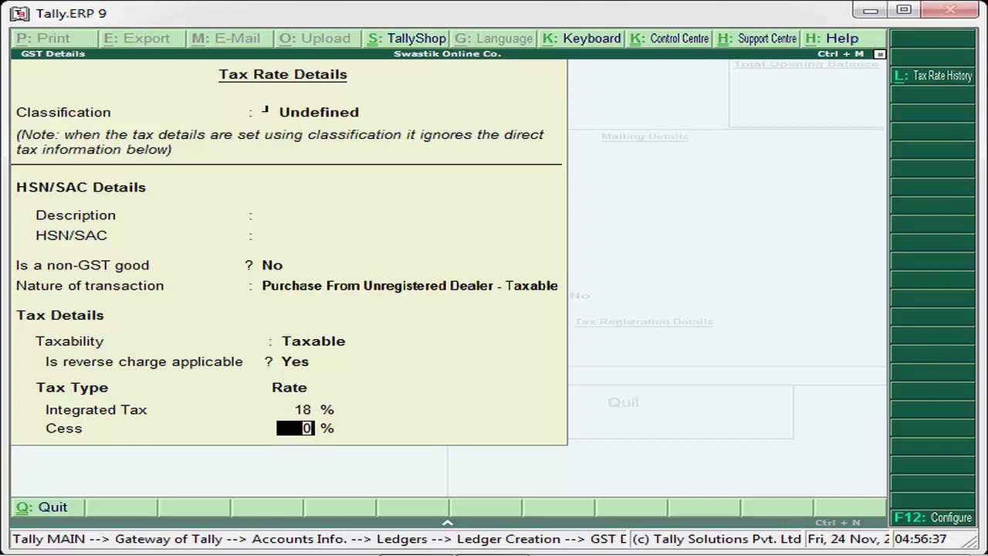
pyautogui.press('Return')
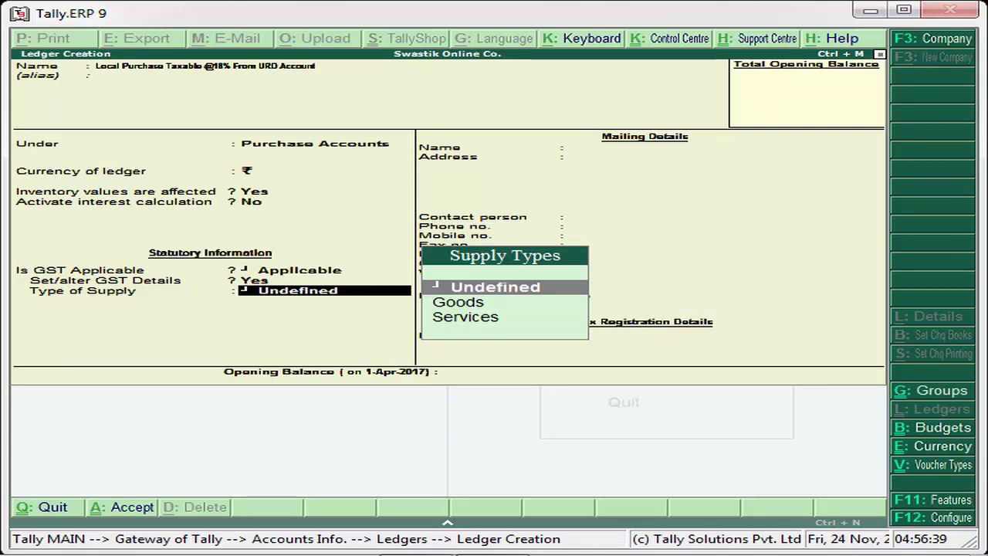
# Step: Set the type of supply to Goods and save the local purchase ledger without bank details
pyautogui.press('Down')
pyautogui.press('Return')
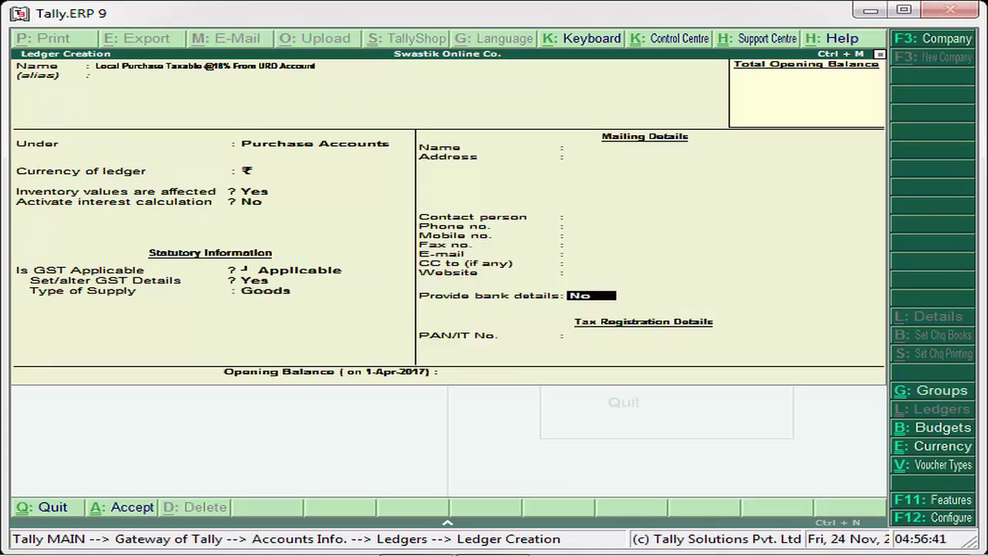
pyautogui.press('Return')
pyautogui.press('Return')
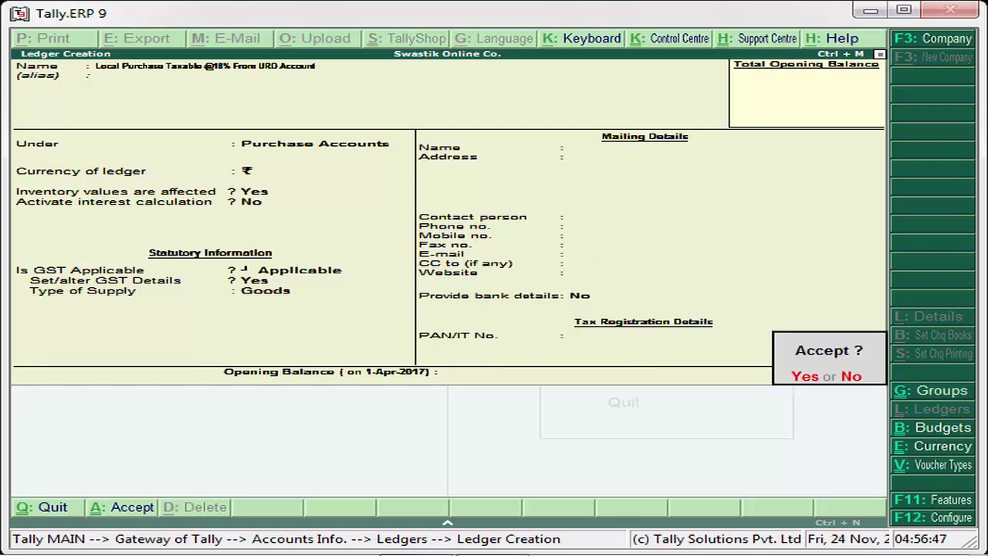
pyautogui.press('Return')
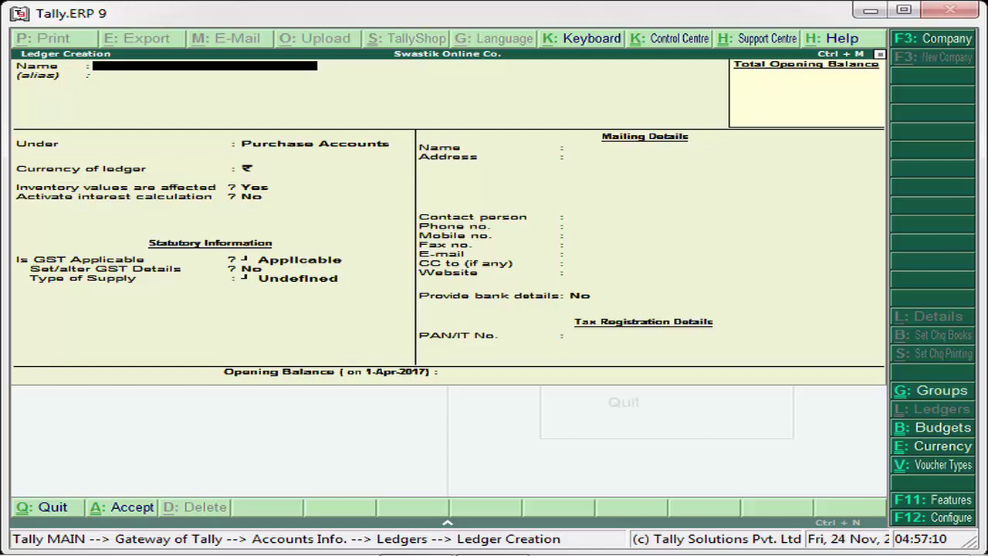
pyautogui.write('Inter')
pyautogui.write('State Purchas')
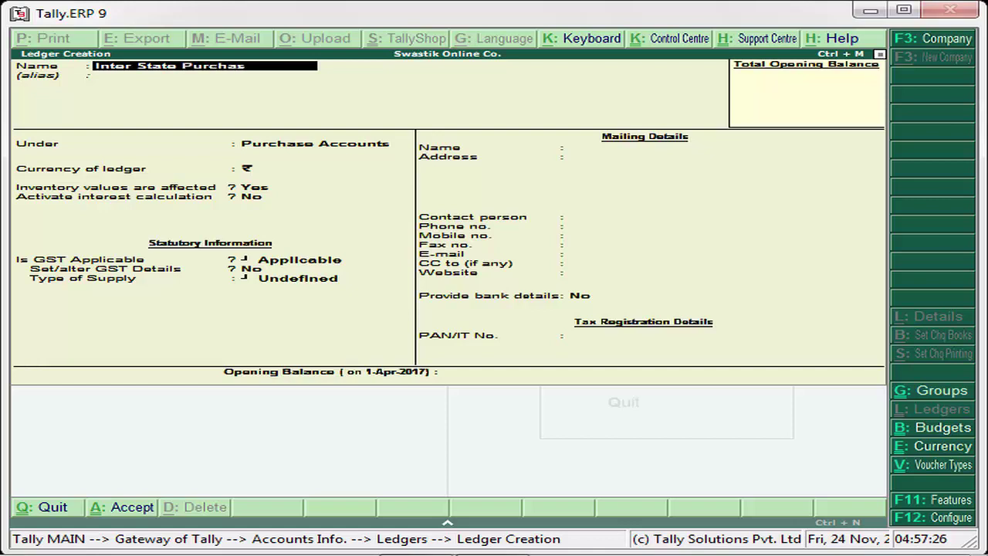
pyautogui.write('e')
pyautogui.write(' @18%')
pyautogui.press('BackSpace')
pyautogui.press('BackSpace')
pyautogui.press('BackSpace')
pyautogui.press('BackSpace')
pyautogui.press('BackSpace')
pyautogui.write('Taxable')
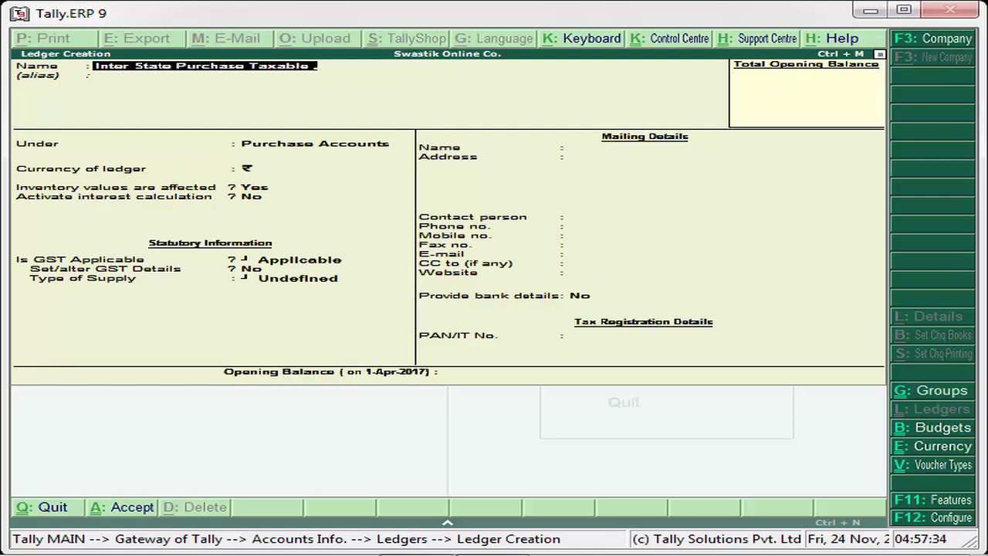
pyautogui.write(' @18%')
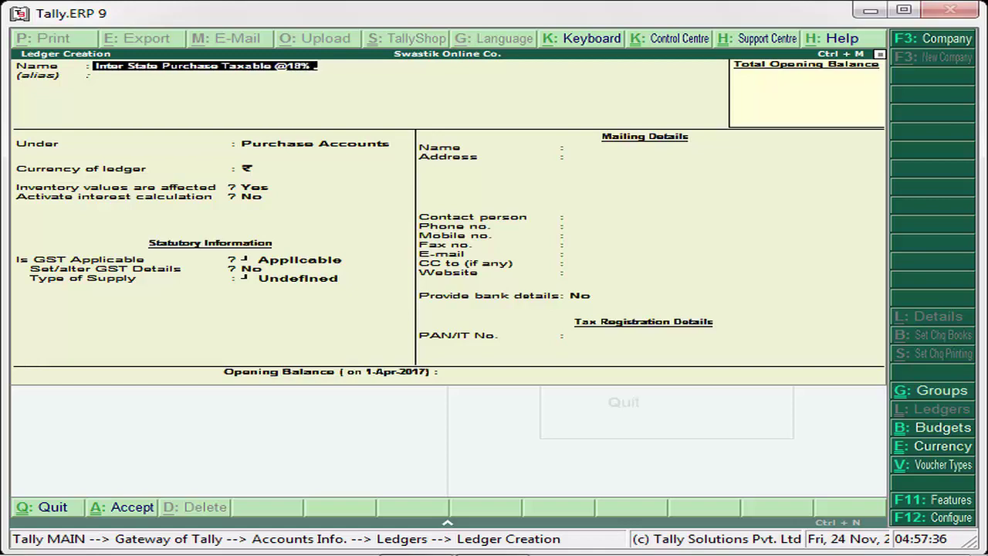
pyautogui.write(' GST FRo')
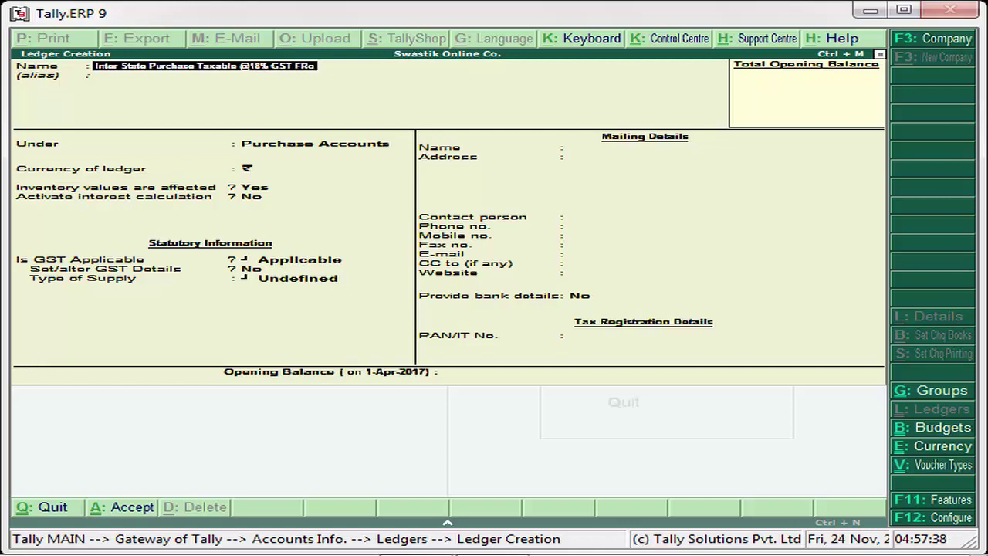
pyautogui.write('m Unl a')
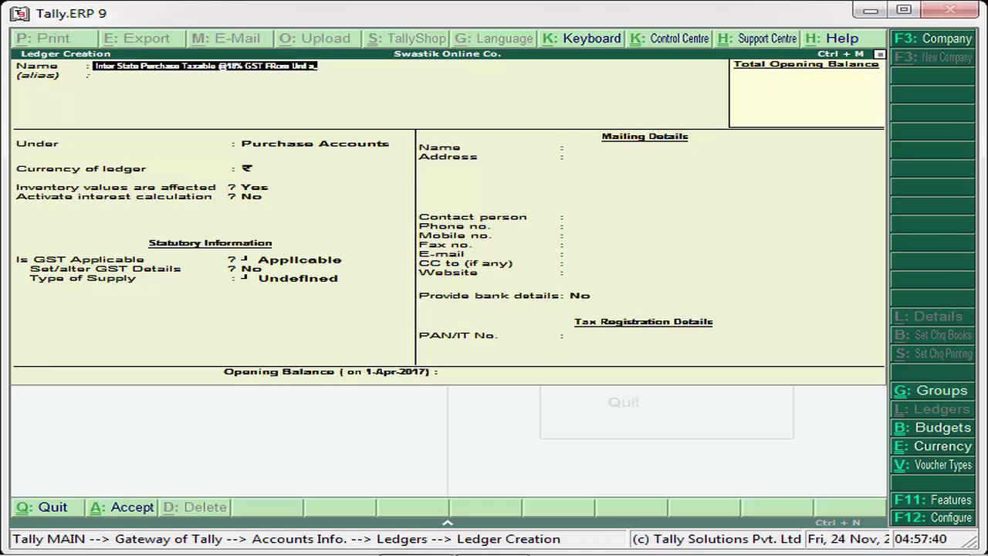
pyautogui.write('cco')
pyautogui.press('Return')
pyautogui.press('Return')
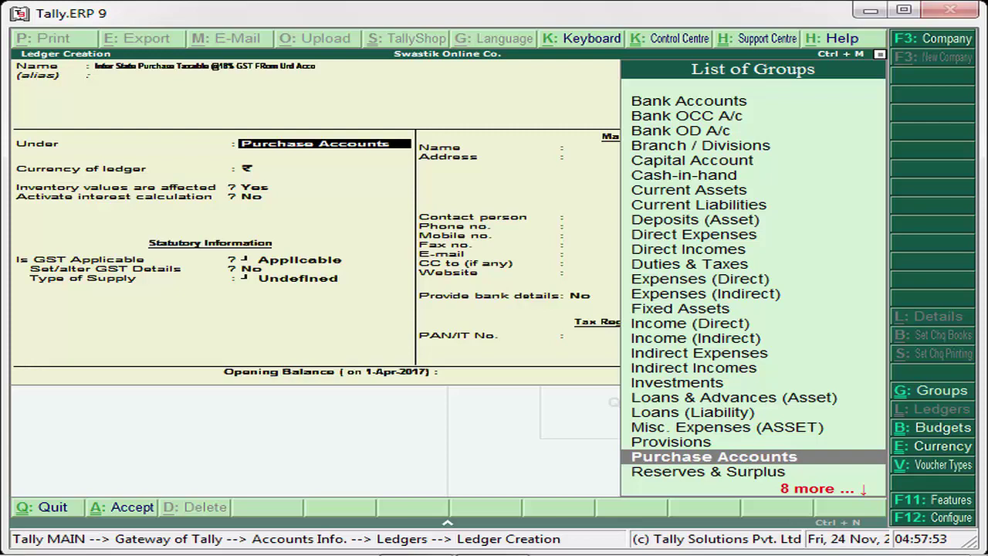
# Step: Keep the ledger under Purchase Accounts with inventory values affected and GST applicable, and enable setting its GST details
pyautogui.press('Return')
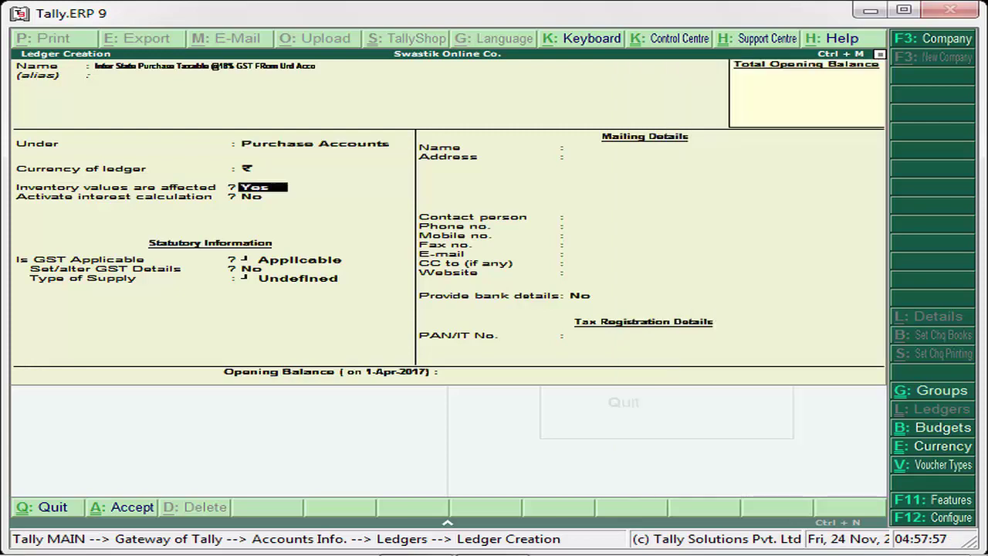
pyautogui.press('Return')
pyautogui.press('Return')
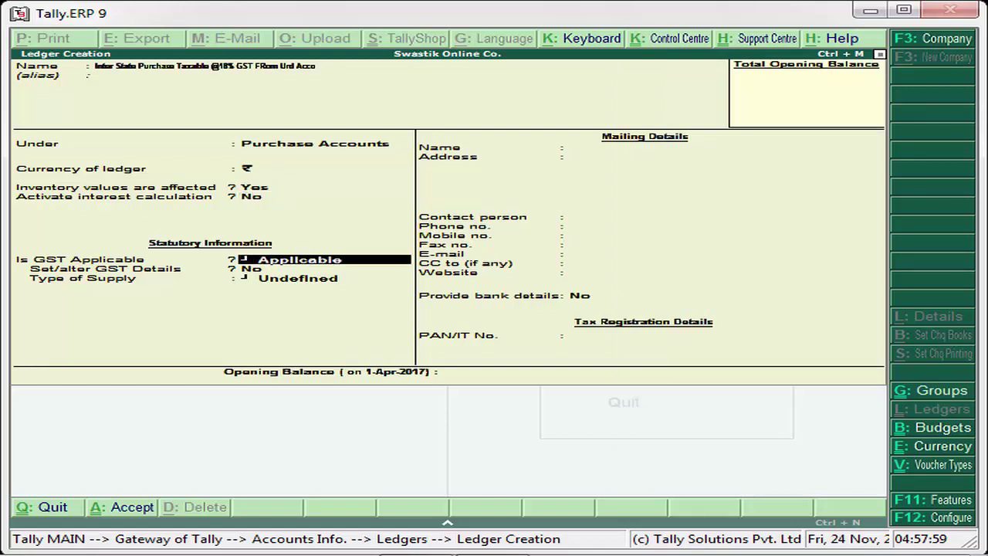
pyautogui.press('Return')
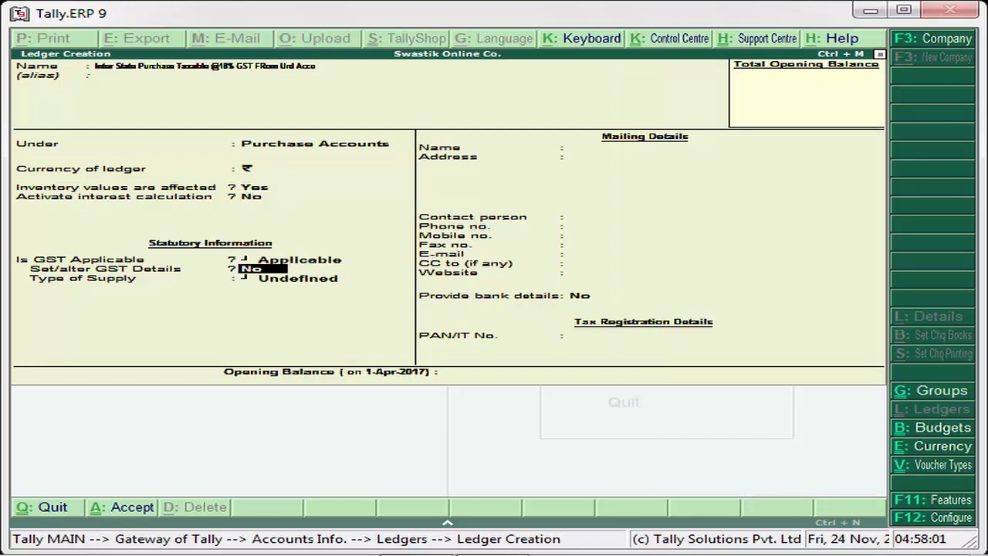
pyautogui.press('y')
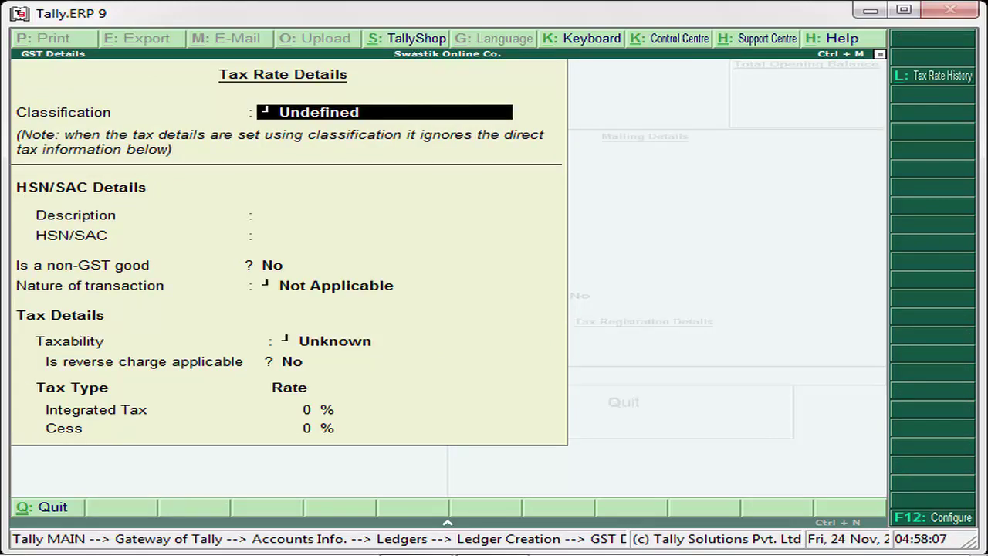
# Step: Leave the classification and HSN/SAC details unset and set the nature of transaction to Interstate Purchase From Unregistered Dealer - Taxable
pyautogui.press('Return')
pyautogui.press('Return')
pyautogui.press('Return')
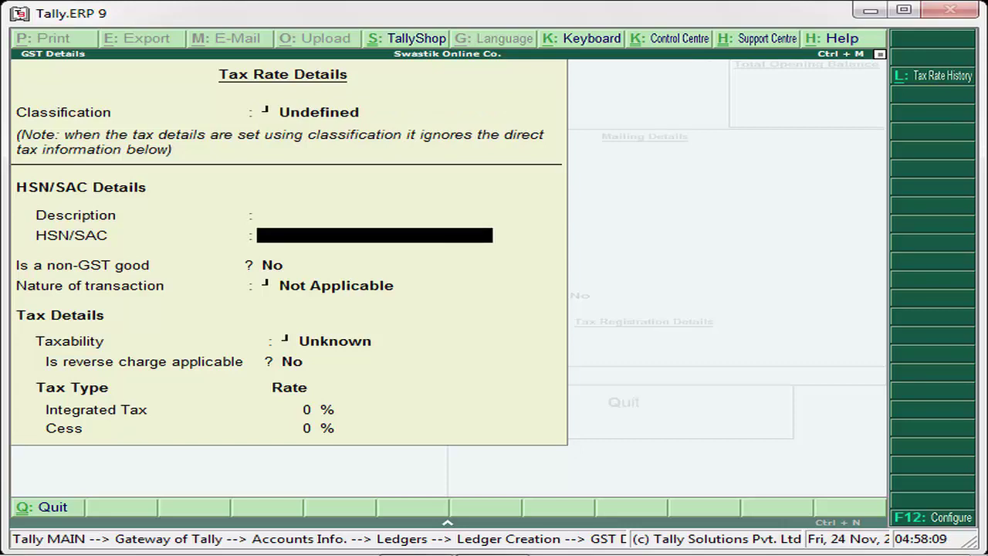
pyautogui.press('Return')
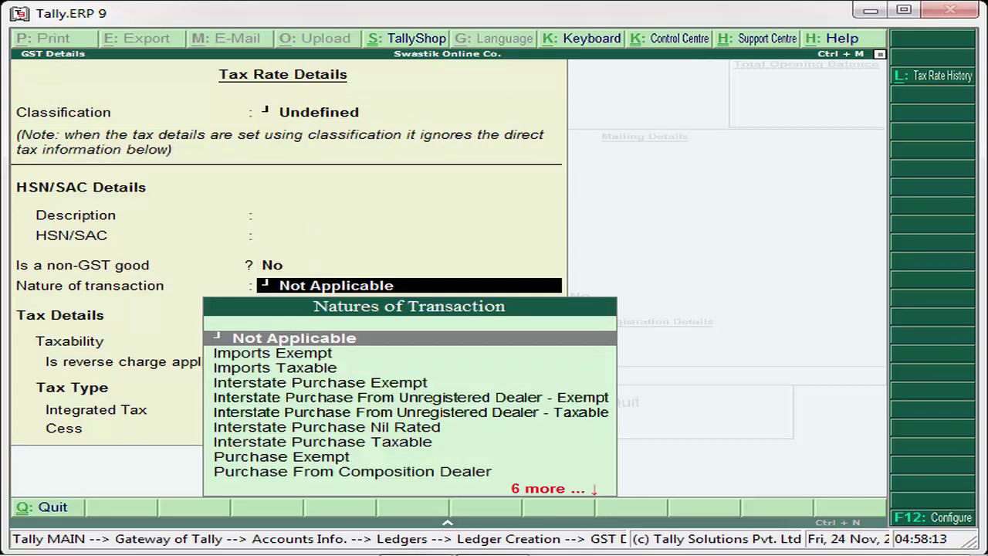
pyautogui.press('BackSpace')
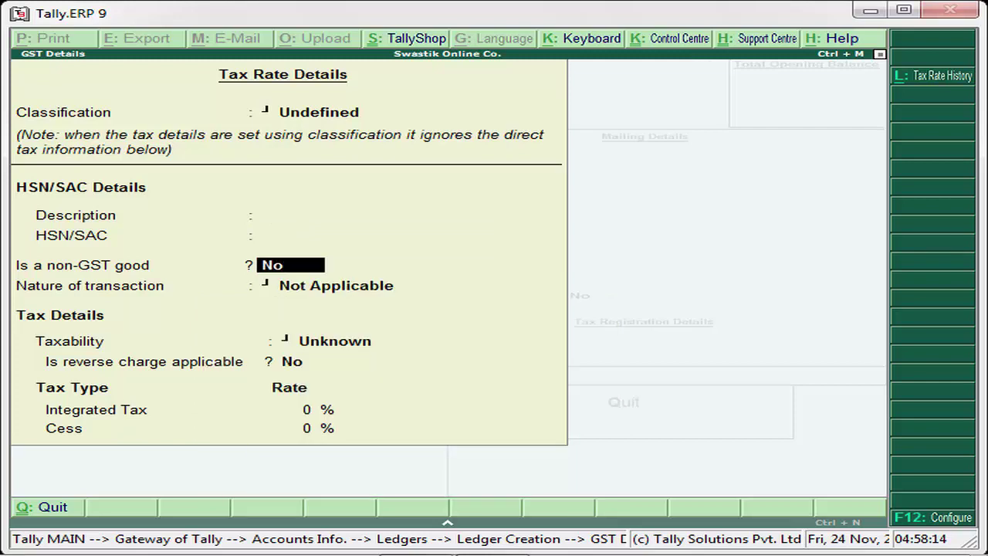
pyautogui.press('Return')
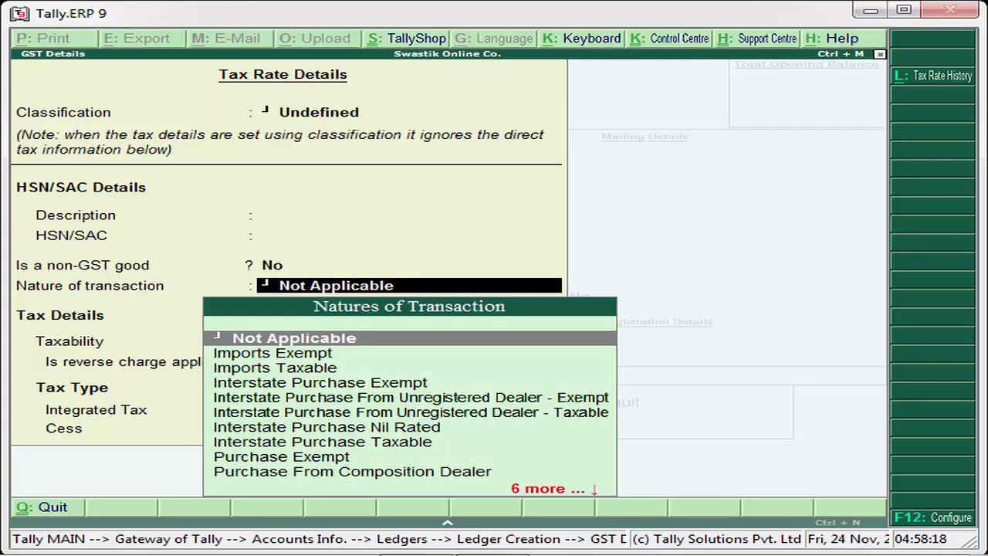
pyautogui.press('Down')
pyautogui.press('Down')
pyautogui.press('Down')
pyautogui.press('Down')
pyautogui.press('Down')
pyautogui.press('Down')
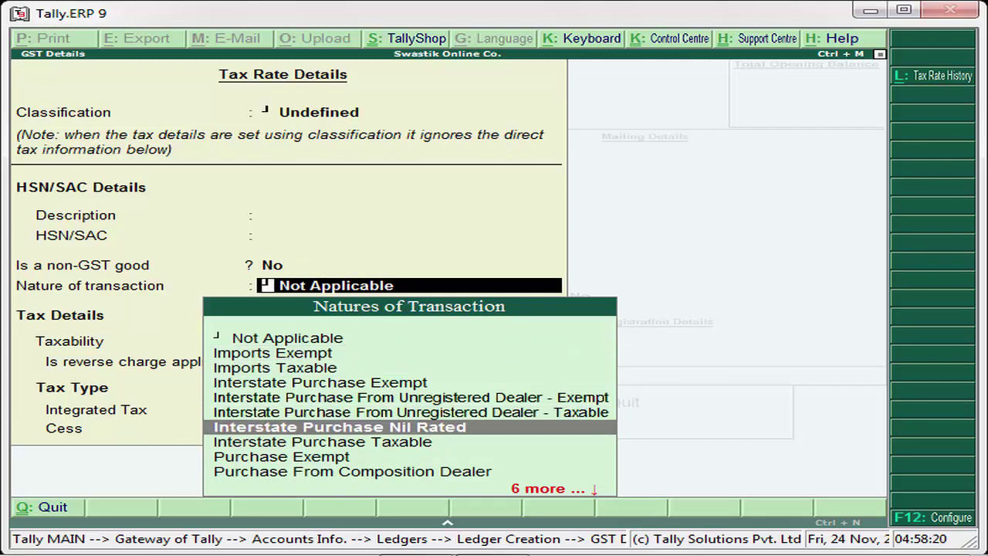
pyautogui.press('Up')
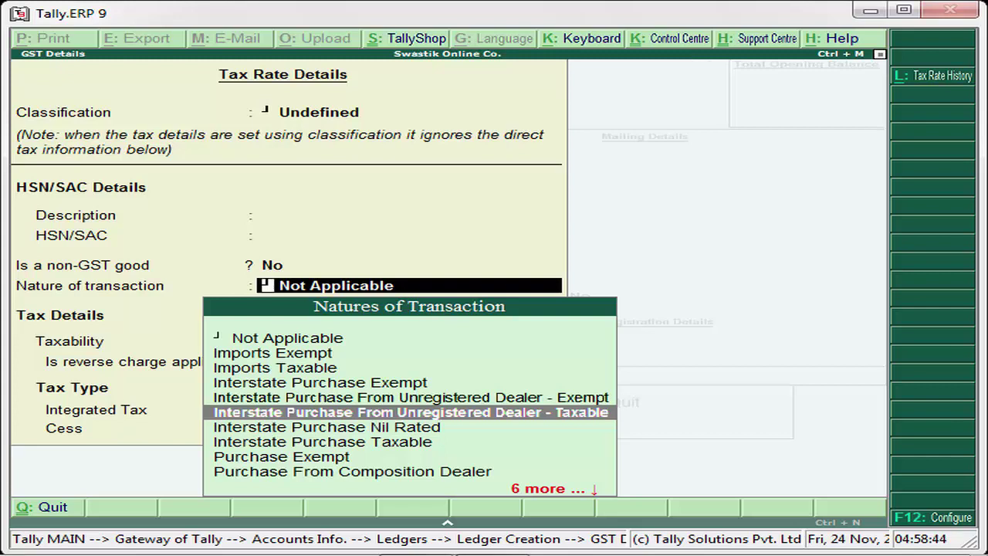
pyautogui.press('Return')
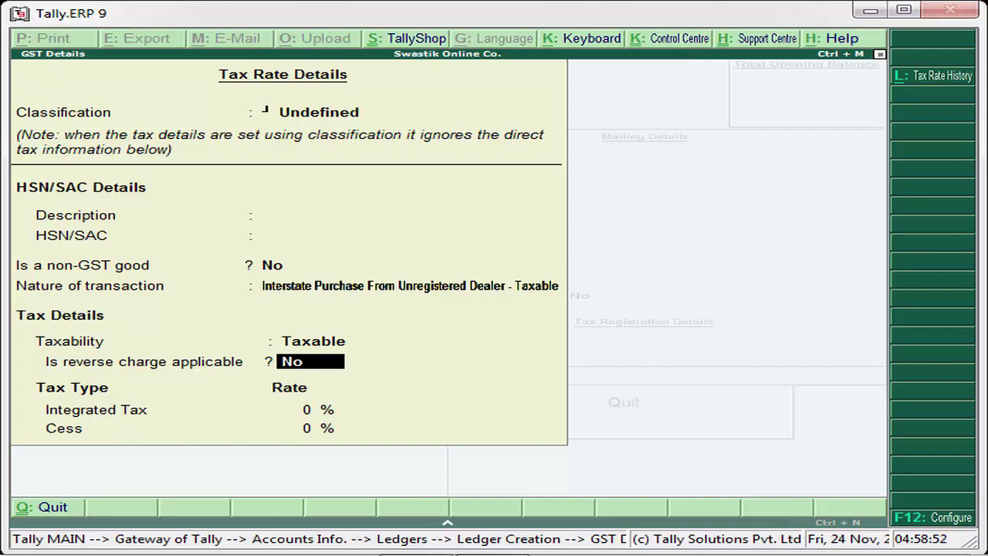
# Step: Review the GST details configuration, including the reverse charge calculation option, without changing any setting
pyautogui.press('F12')
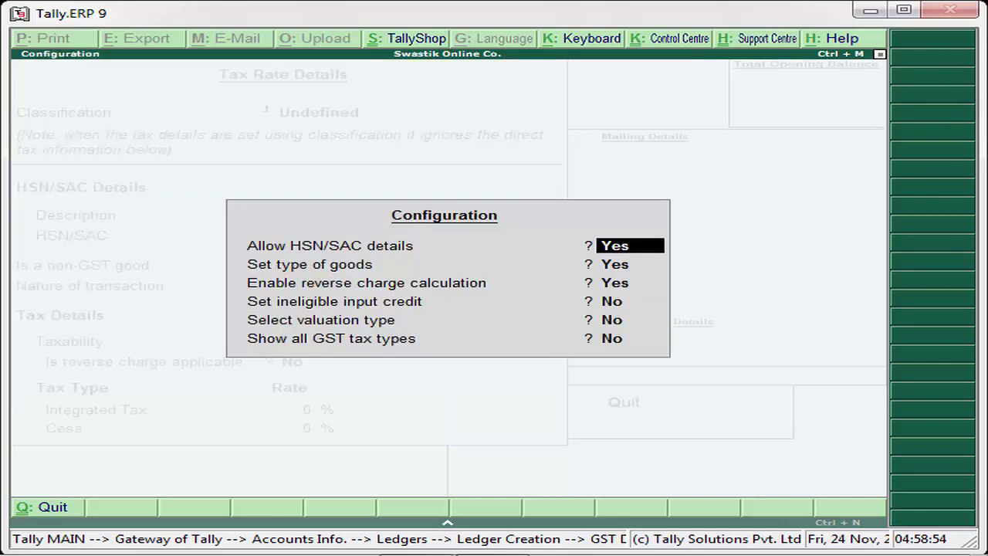
pyautogui.press('Return')
pyautogui.press('Return')
pyautogui.press('Return')
pyautogui.press('Return')
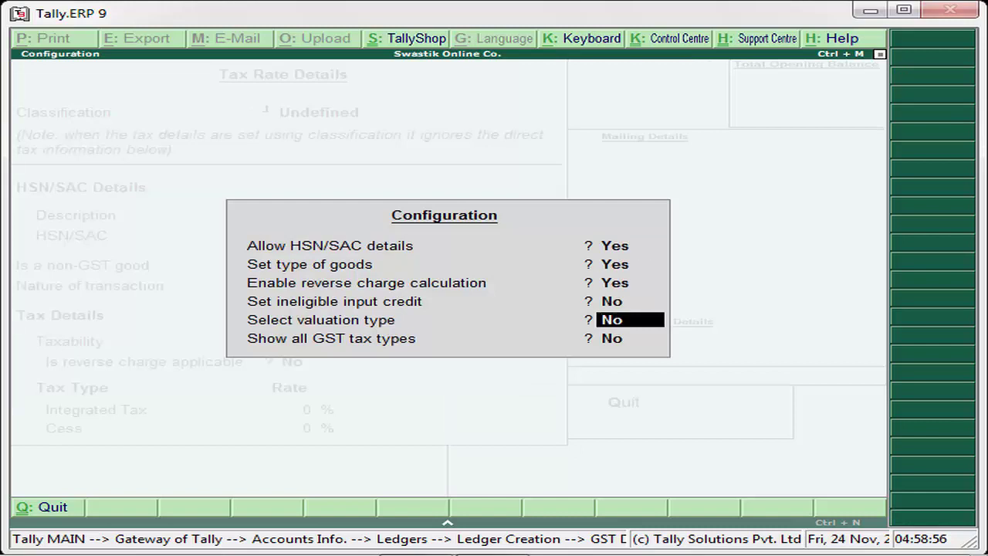
pyautogui.press('Return')
pyautogui.press('Return')
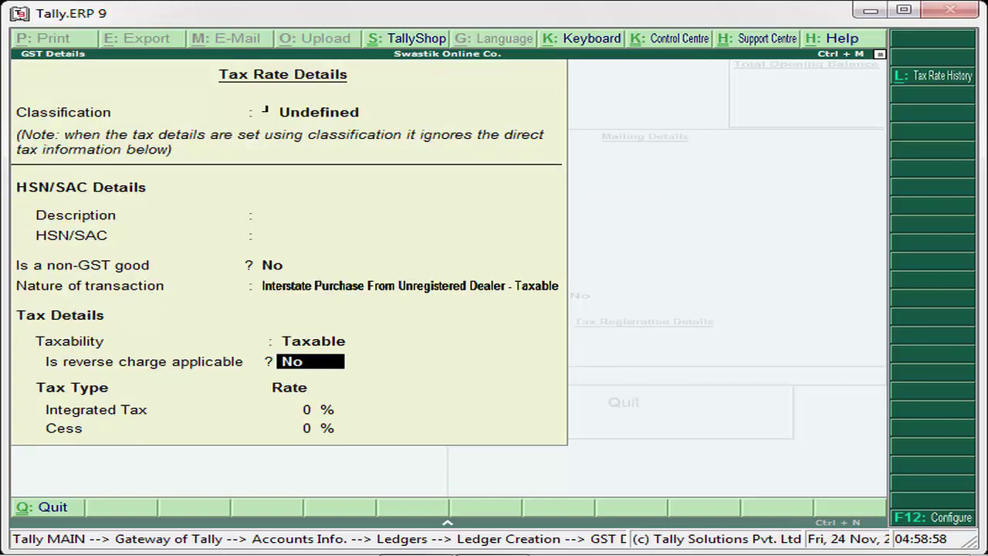
# Step: Mark reverse charge as applicable for the interstate ledger and set integrated tax to 18%, keeping cess at 0%
pyautogui.press('y')
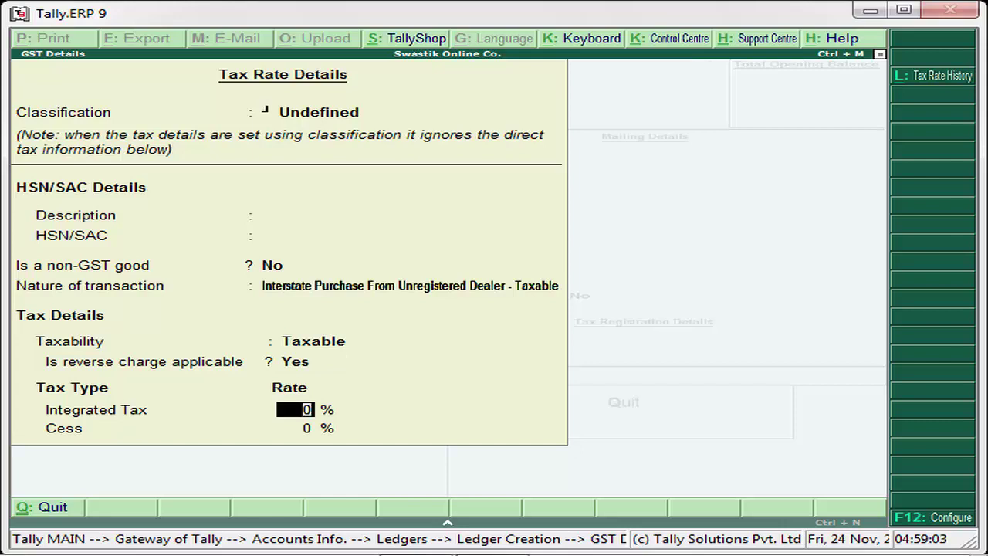
pyautogui.write('18')
pyautogui.press('Return')
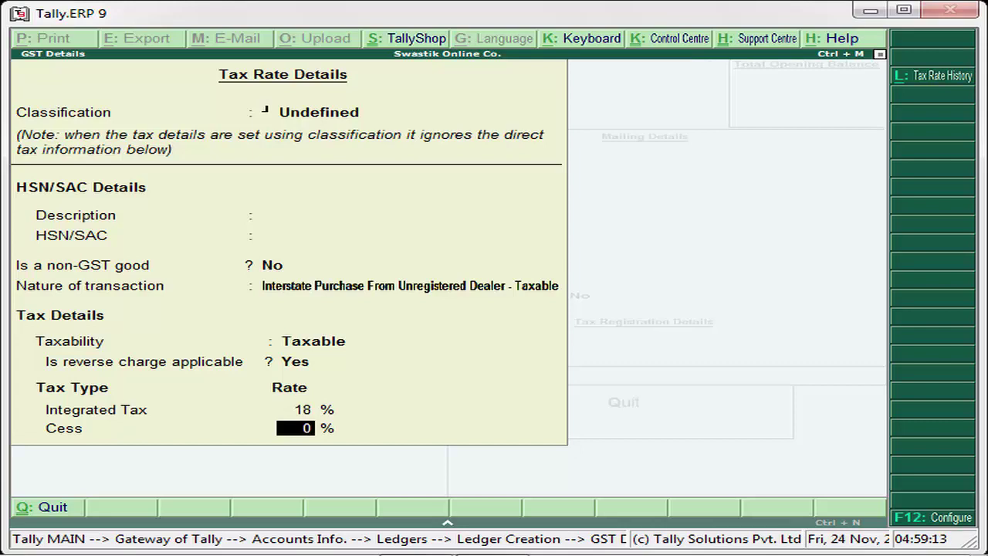
pyautogui.press('Return')
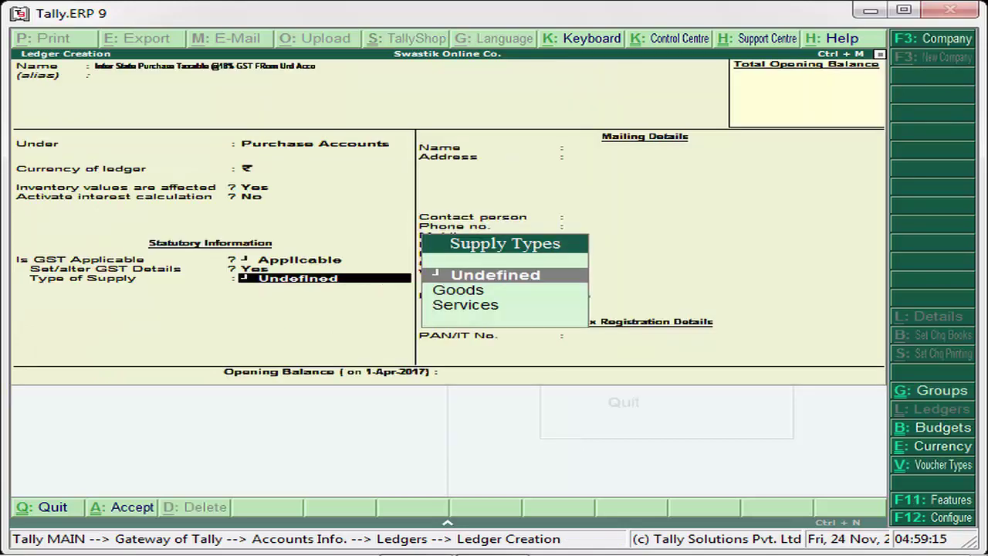
# Step: Set the interstate purchase ledger's type of supply to Goods and save it without bank details
pyautogui.press('Down')
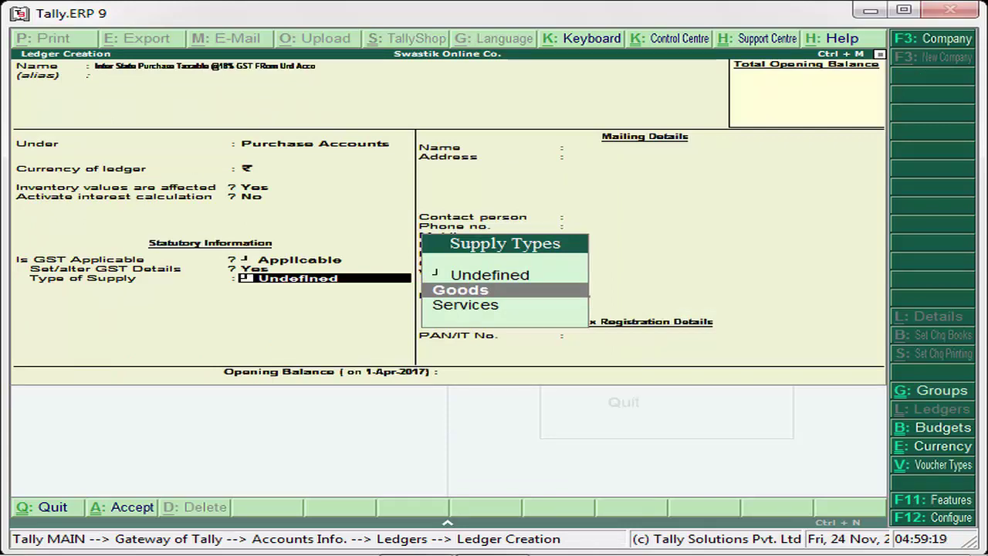
pyautogui.press('Return')
pyautogui.press('Return')
pyautogui.press('Return')
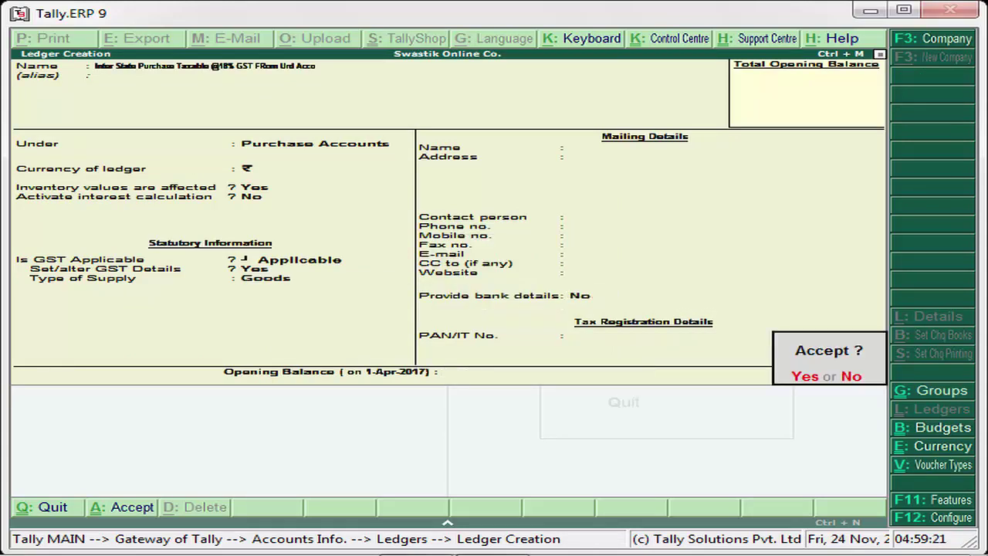
pyautogui.press('Return')
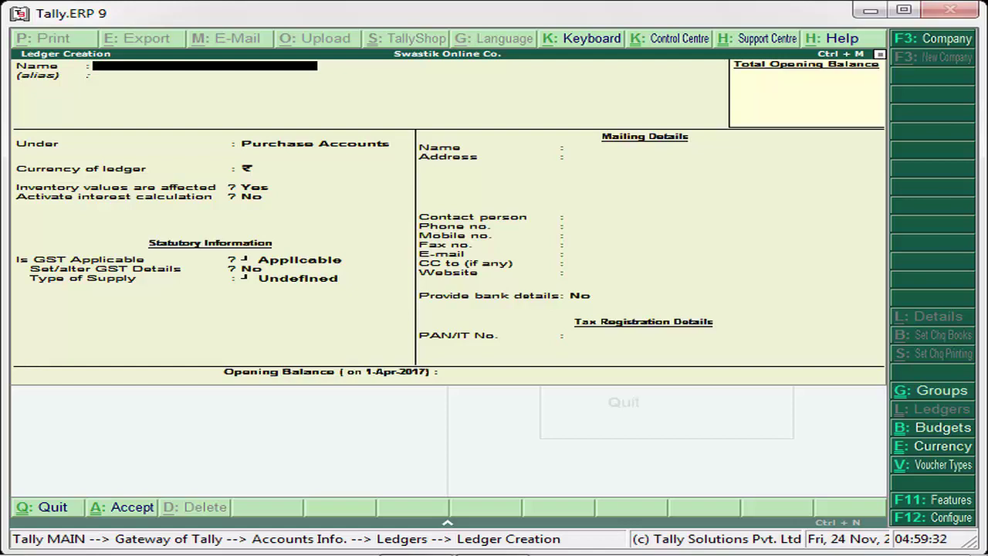
# Step: Leave ledger creation and open a new Purchase voucher under Accounting Vouchers
pyautogui.press('y')
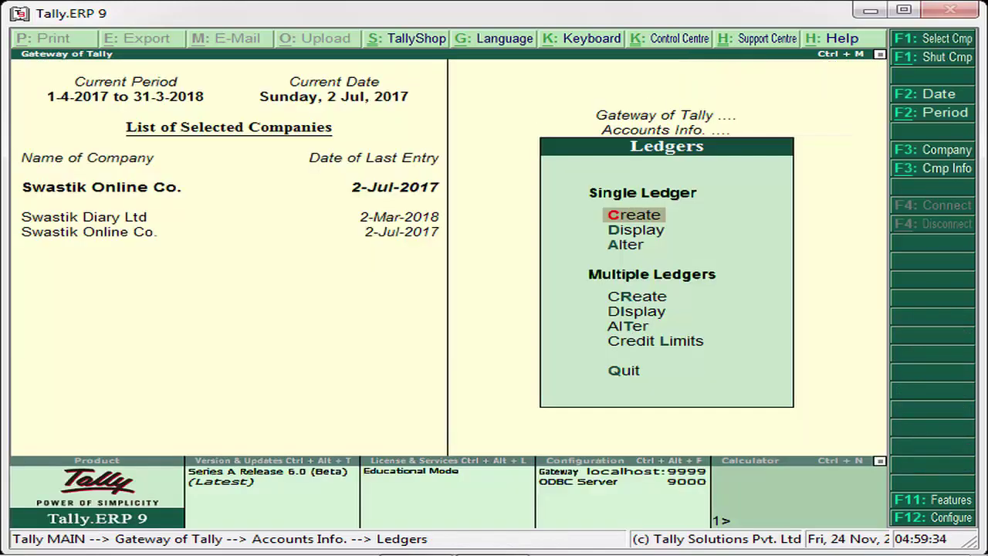
pyautogui.press('Escape')
pyautogui.press('Escape')
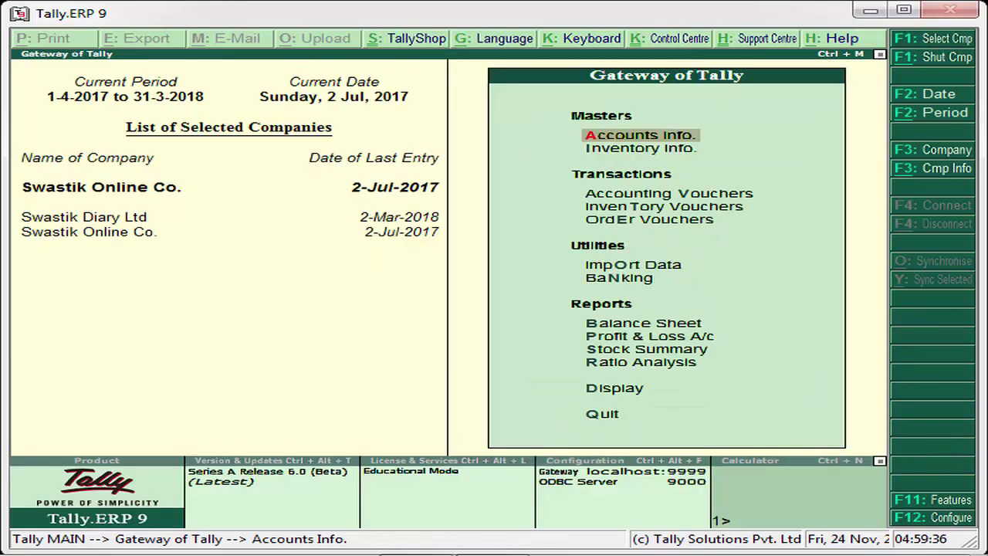
pyautogui.press('Down')
pyautogui.press('Down')
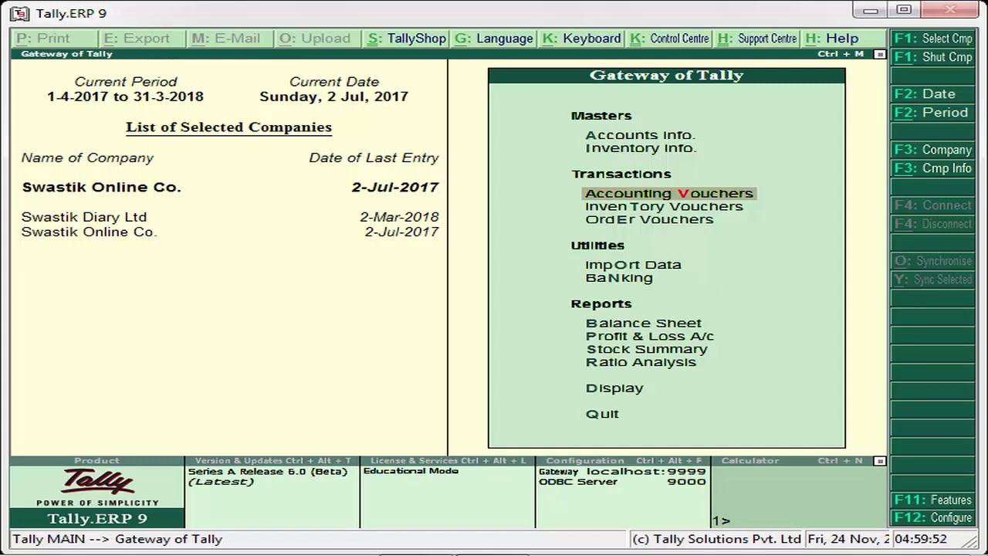
pyautogui.press('Return')
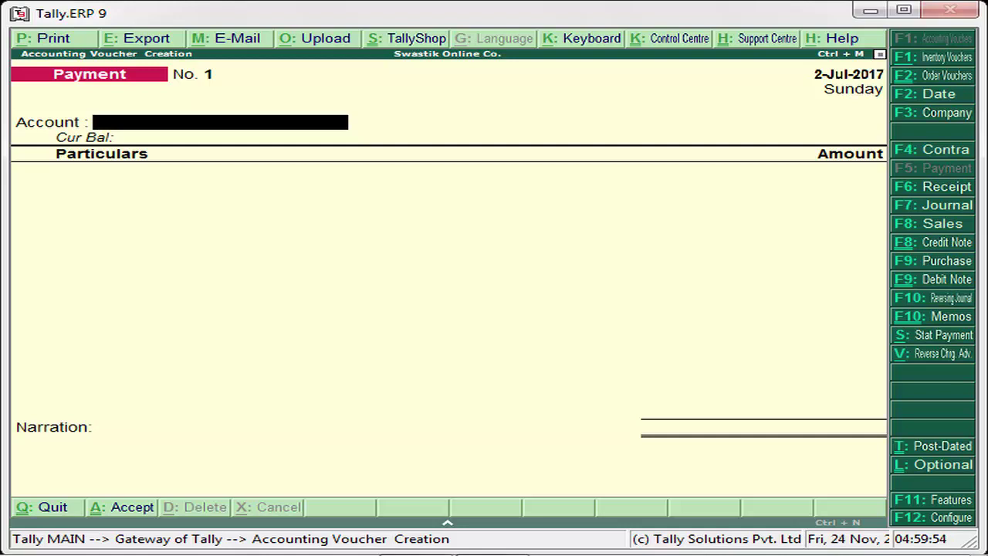
pyautogui.click(922, 262)
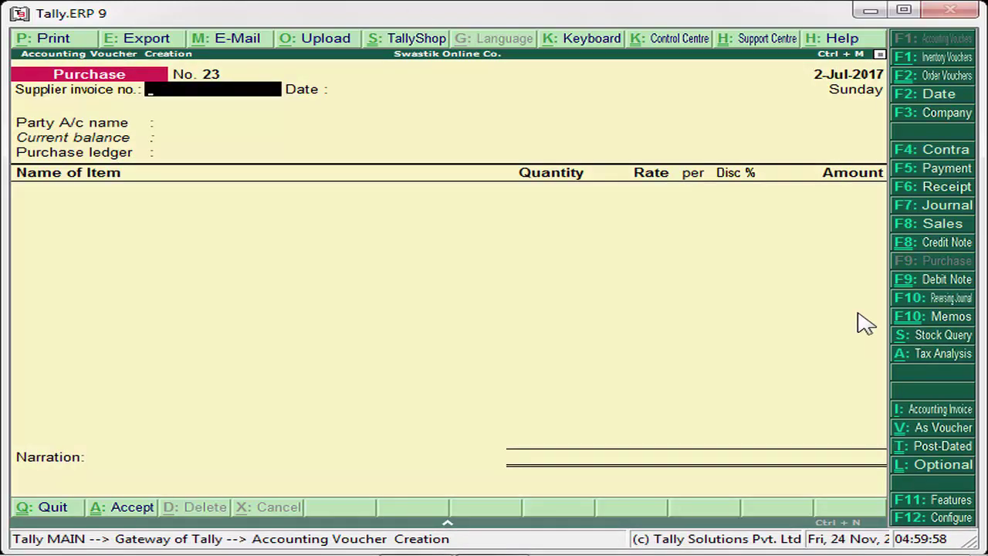
# Step: Enter supplier invoice number 3434 in the purchase voucher and keep the invoice date 2-Jul-2017
pyautogui.write('3434')
pyautogui.press('Return')
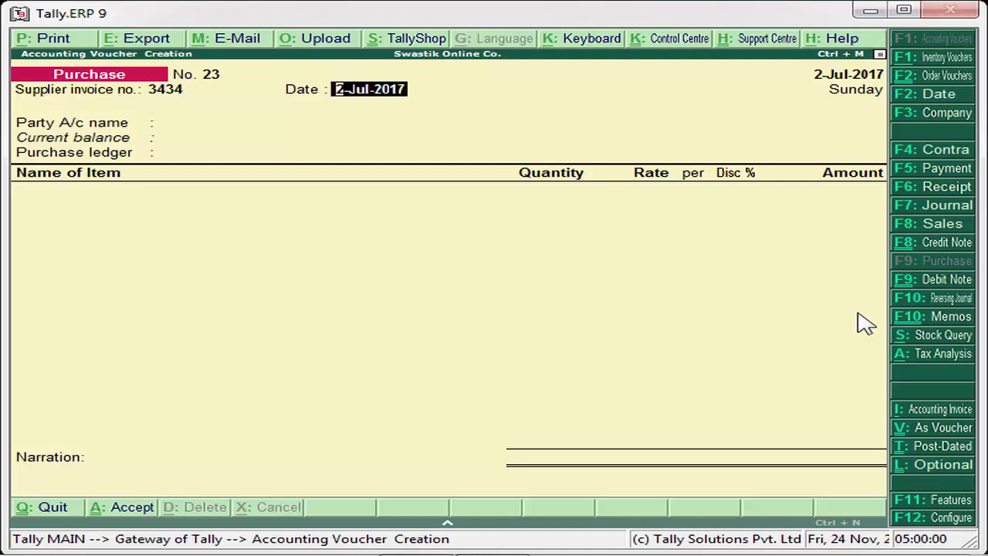
pyautogui.press('Return')
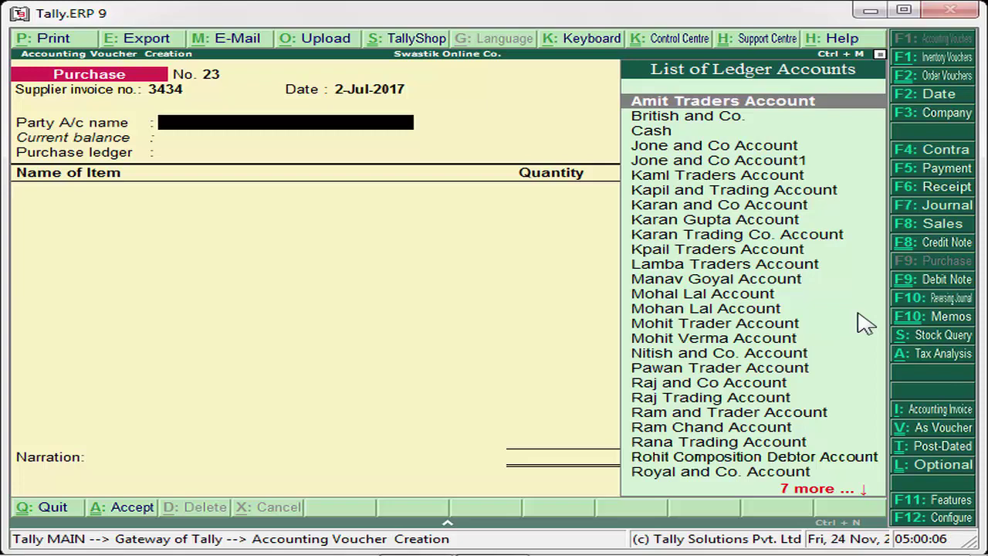
# Step: Start a new party ledger from the purchase voucher's party account field and name it Ravi Trader Account
pyautogui.hotkey('alt', 'c')
pyautogui.write('R')
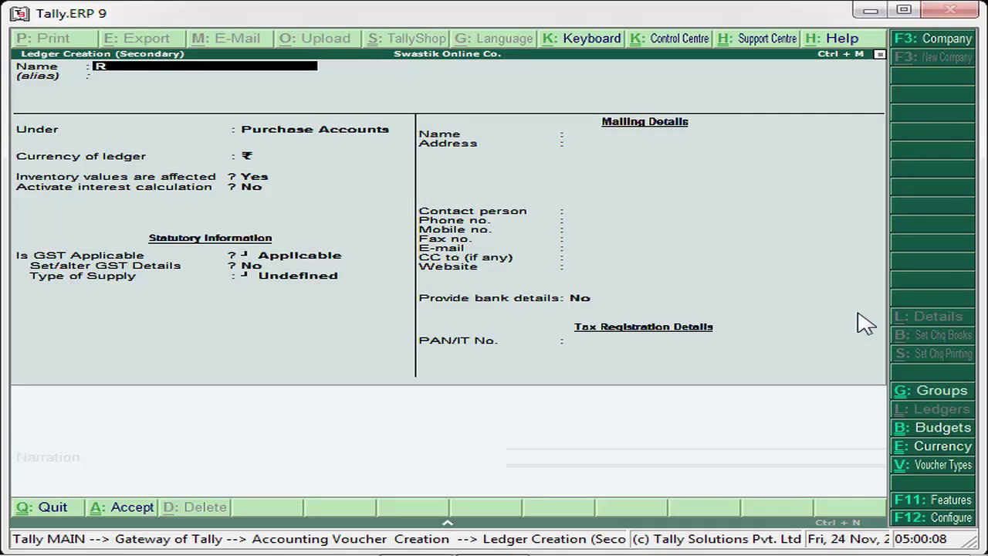
pyautogui.write('avi Trader Account')
pyautogui.press('Return')
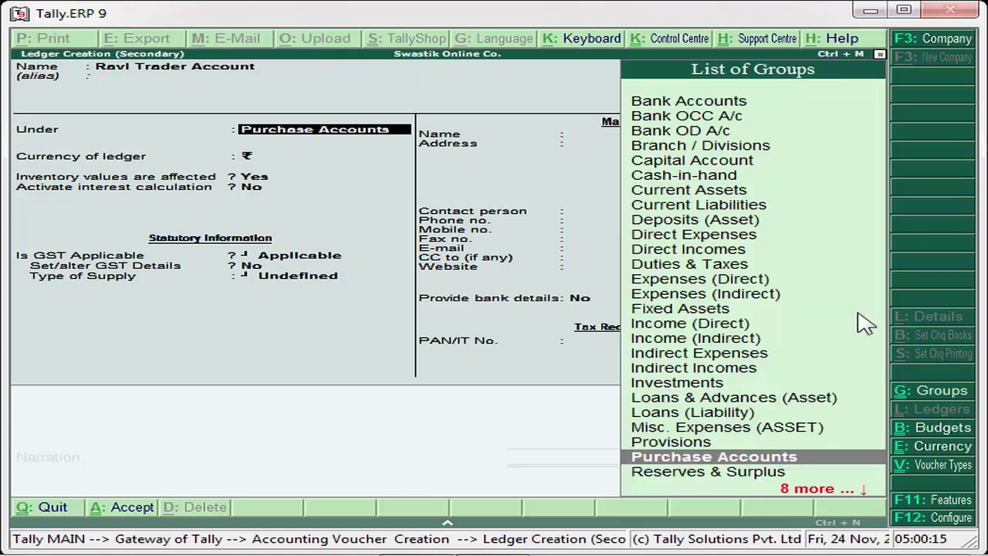
# Step: Place the Ravi Trader Account ledger under Sundry Creditors and maintain its balances bill-by-bill without a default credit period
pyautogui.write('Su')
pyautogui.press('Return')
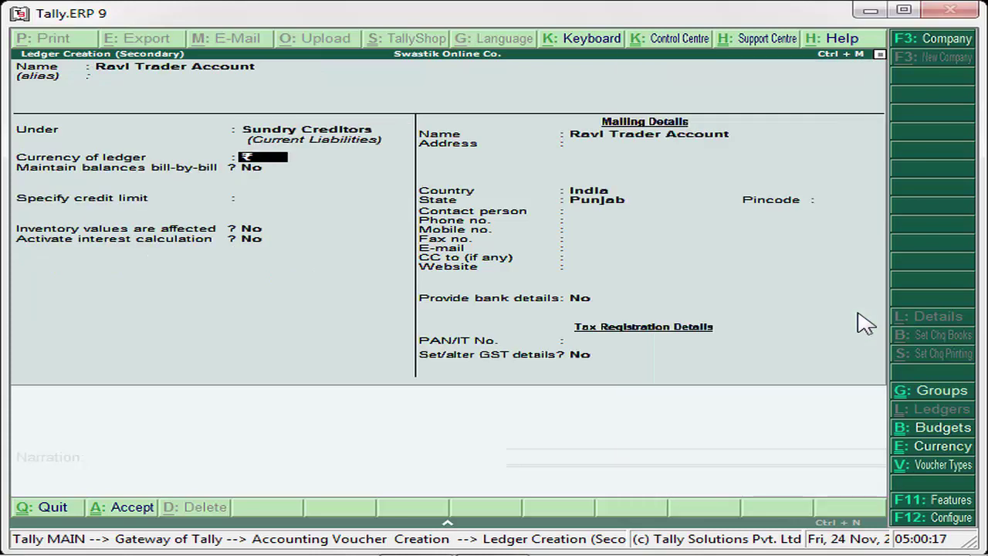
pyautogui.press('Return')
pyautogui.write('y')
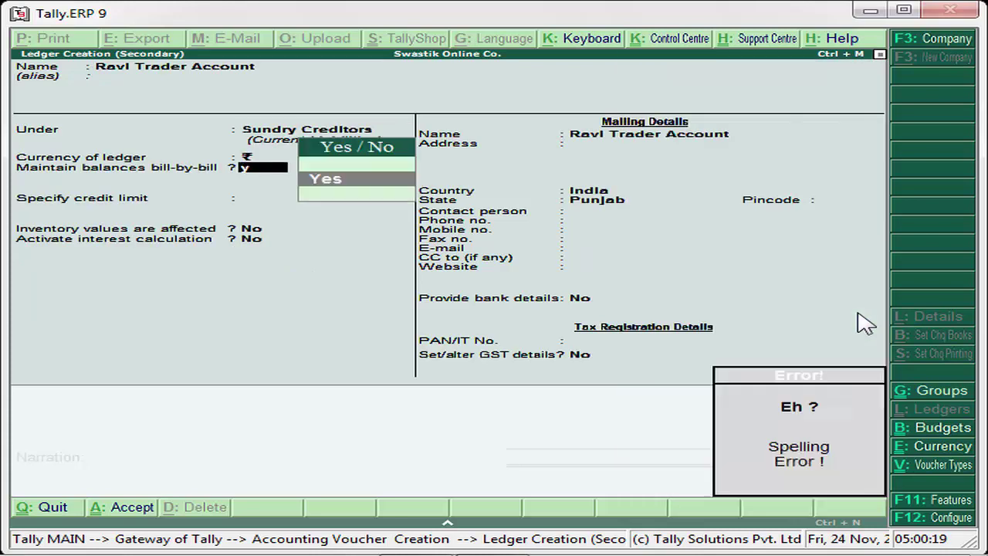
pyautogui.press('Return')
pyautogui.press('Return')
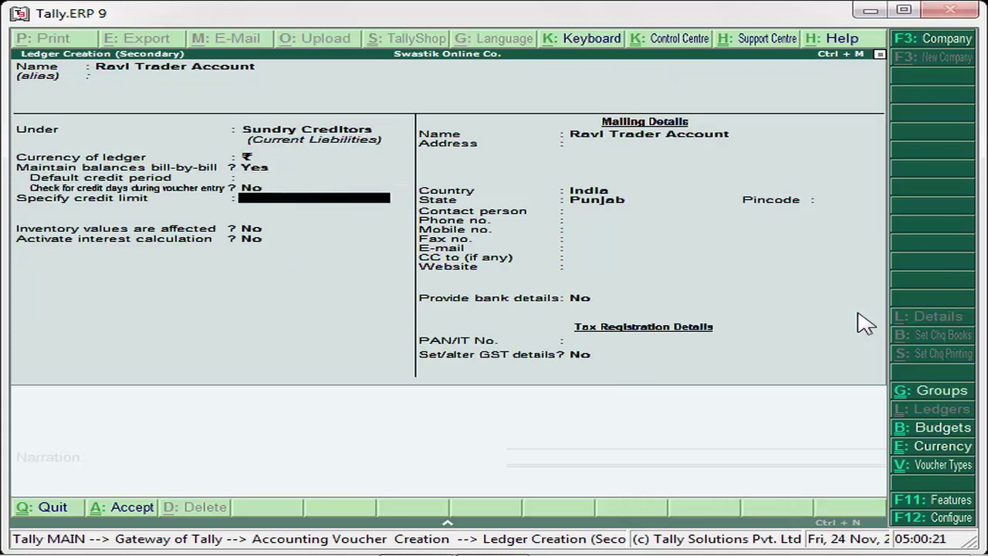
# Step: Keep the party's country India and state Punjab, leaving the credit limit, contact, bank and PAN details unset
pyautogui.press('Return')
pyautogui.press('Return')
pyautogui.press('Return')
pyautogui.press('Return')
pyautogui.press('Return')
pyautogui.press('Return')
pyautogui.press('Return')
pyautogui.press('Return')
pyautogui.press('Return')
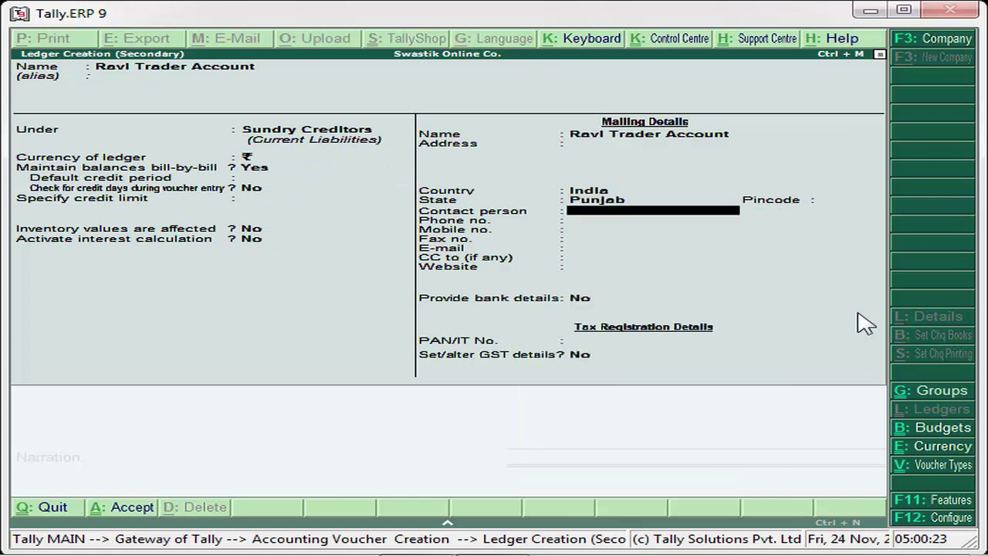
pyautogui.press('Return')
pyautogui.press('Return')
pyautogui.press('Return')
pyautogui.press('Return')
pyautogui.press('Return')
pyautogui.press('Return')
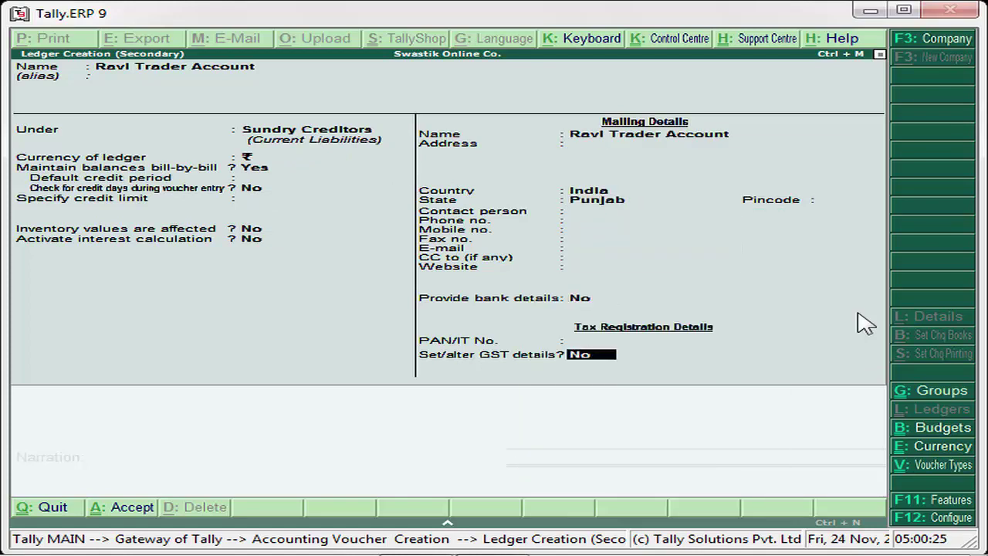
# Step: Set the party ledger's GST registration type to Unregistered and save the ledger
pyautogui.write('y')
pyautogui.press('Return')
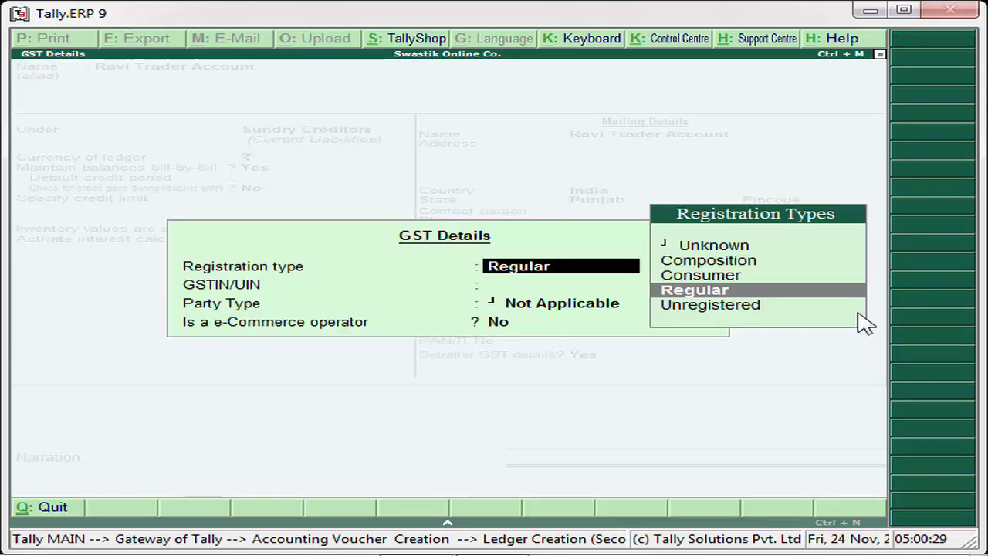
pyautogui.press('Down')
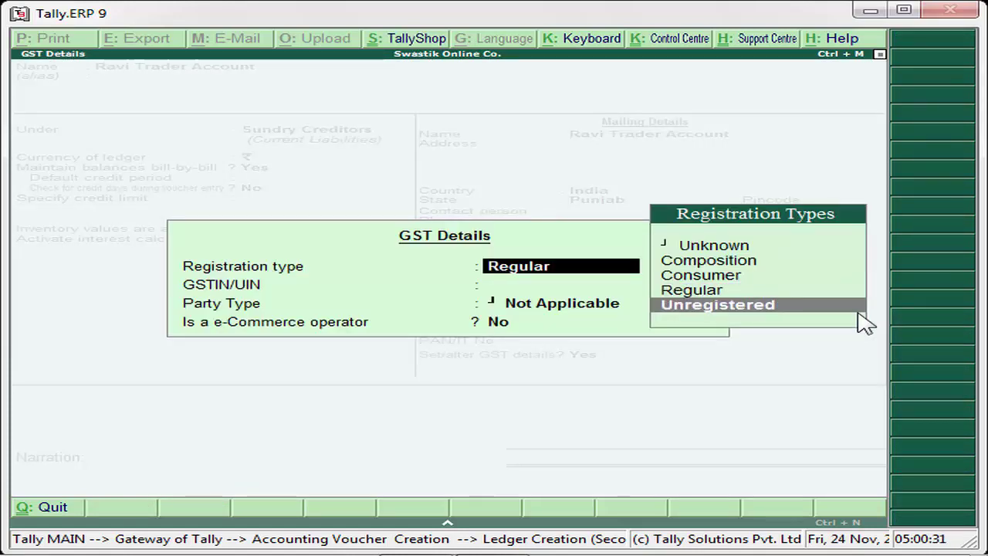
pyautogui.press('Return')
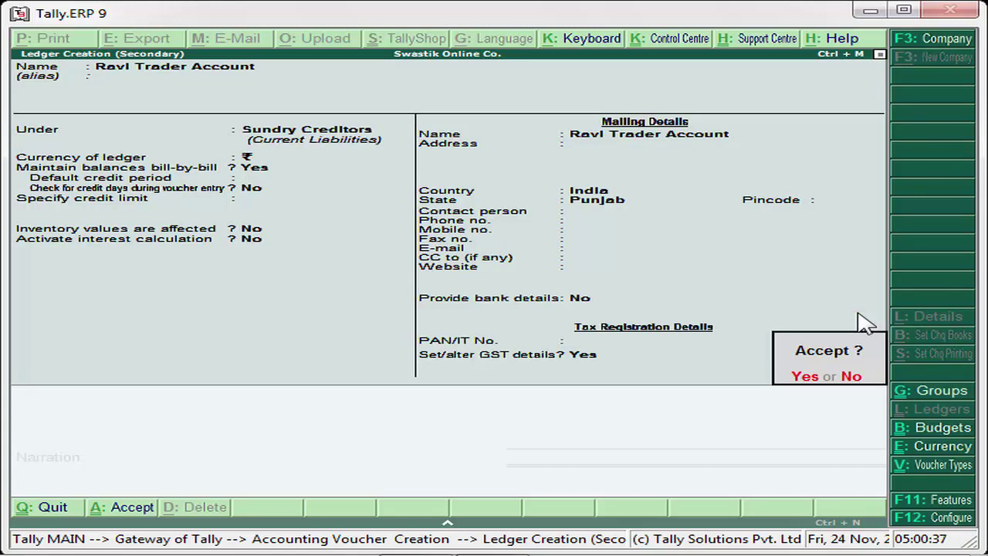
pyautogui.press('Return')
# Step: Skip the receipt note, order and sales tax details for the supplier, keeping Punjab as the state
pyautogui.press('Return')
pyautogui.press('Return')
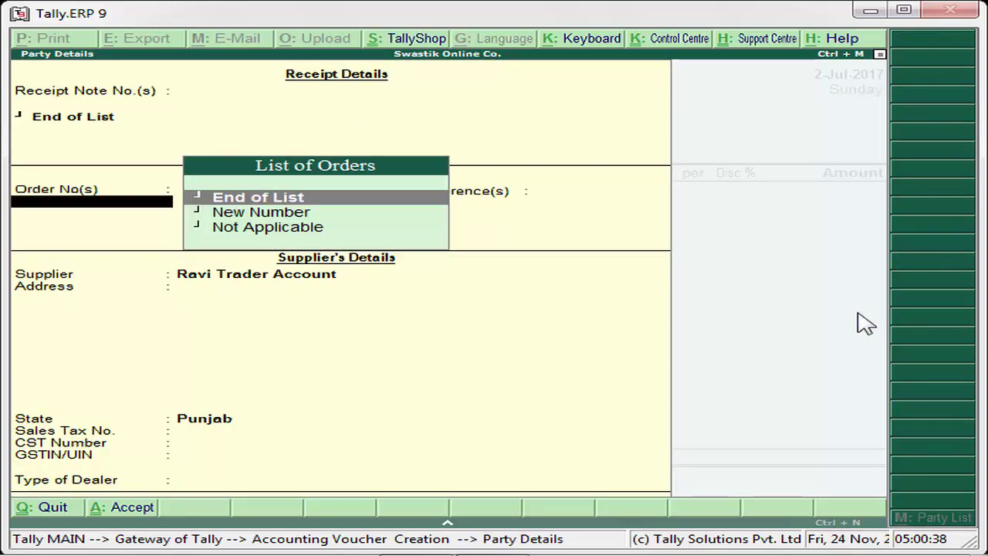
pyautogui.press('Return')
pyautogui.press('Return')
pyautogui.press('Return')
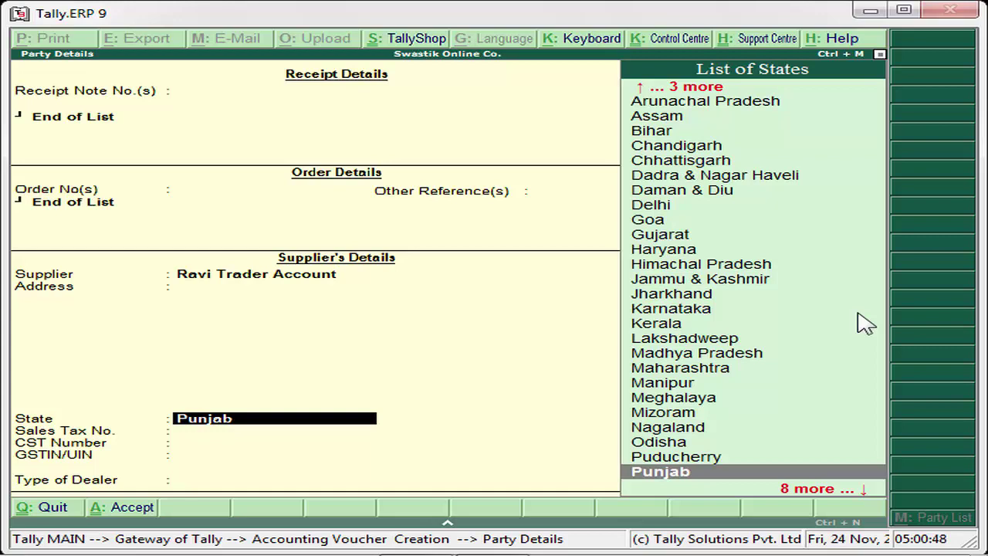
pyautogui.press('Return')
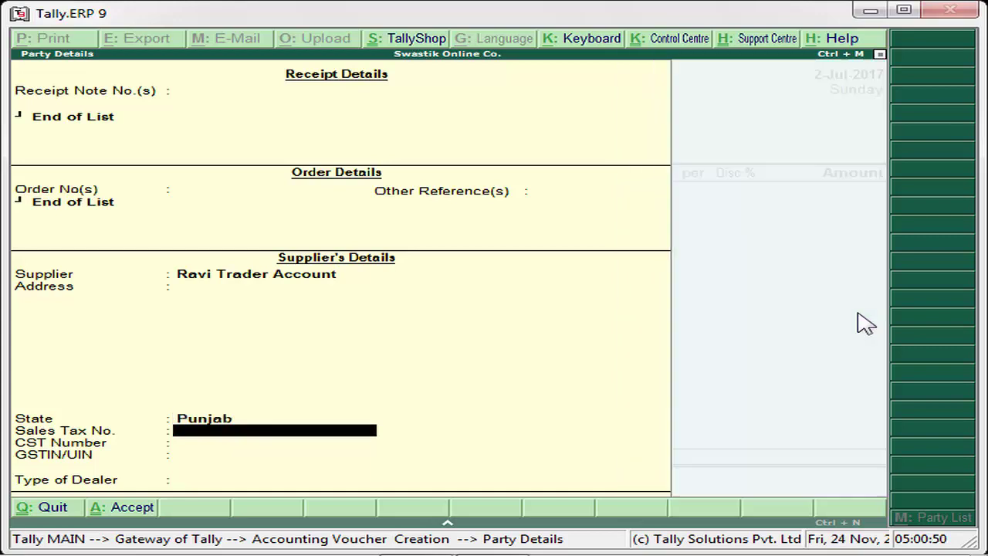
pyautogui.press('Return')
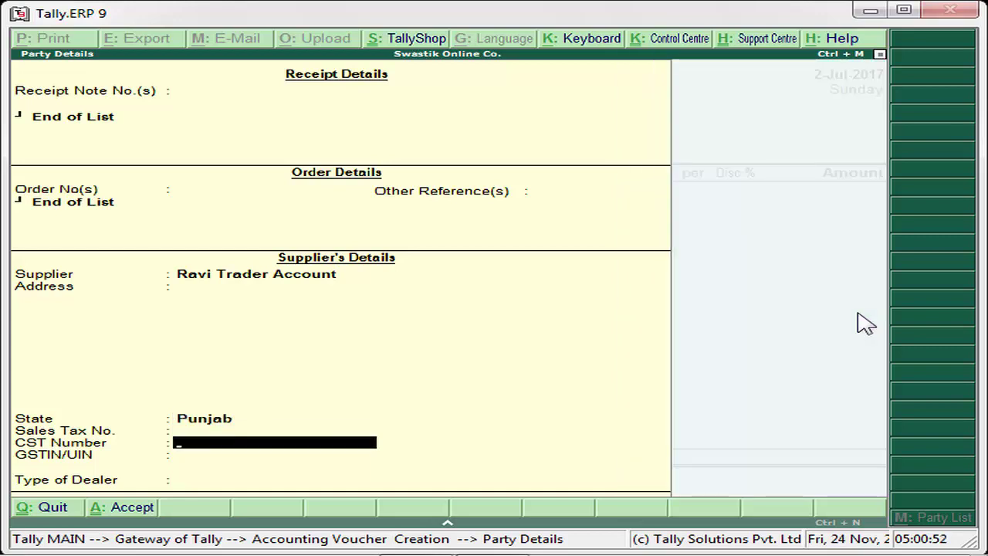
# Step: Leave the supplier's CST number and GSTIN blank and set the type of dealer to Unregistered
pyautogui.press('Return')
pyautogui.press('Return')
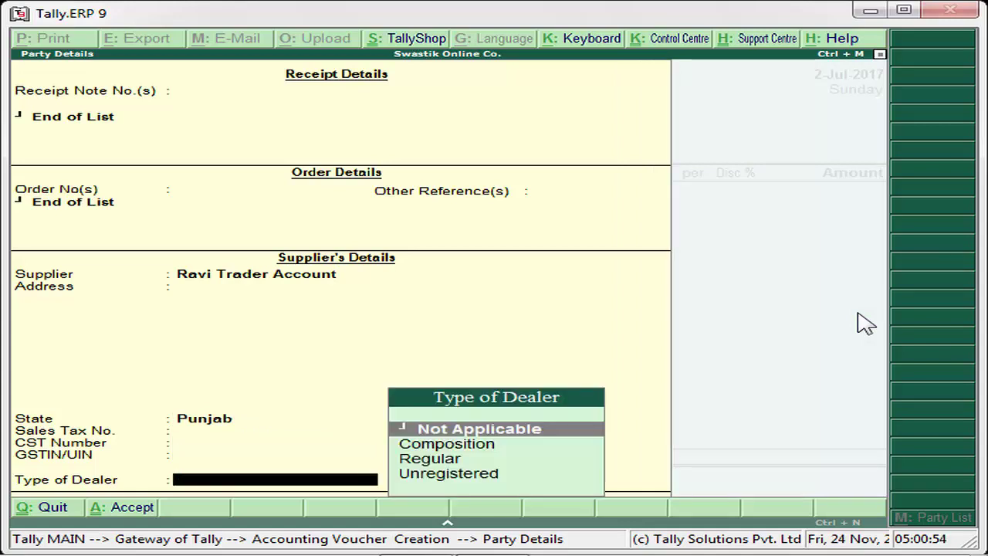
pyautogui.press('Down')
pyautogui.press('Down')
pyautogui.press('Down')
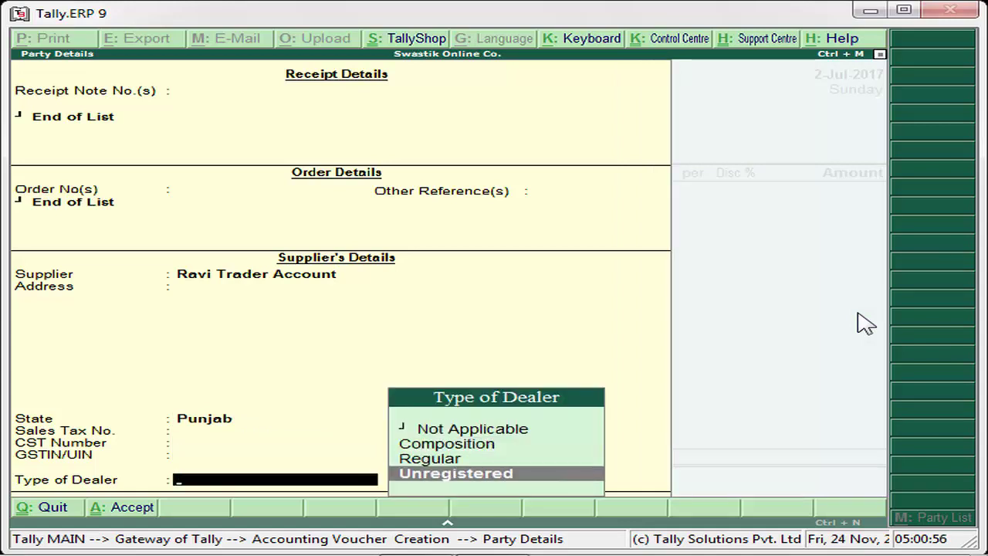
pyautogui.press('Return')
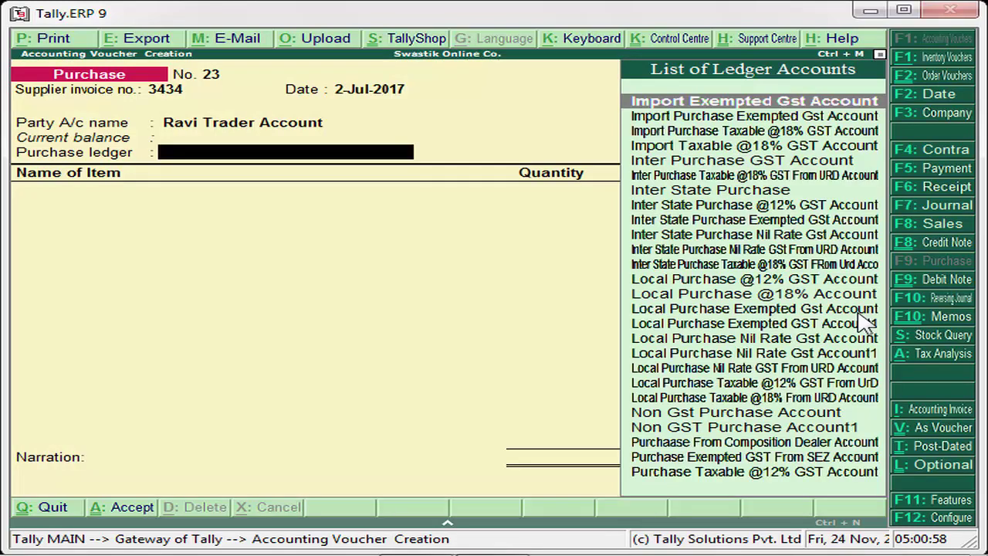
pyautogui.write('Lo')
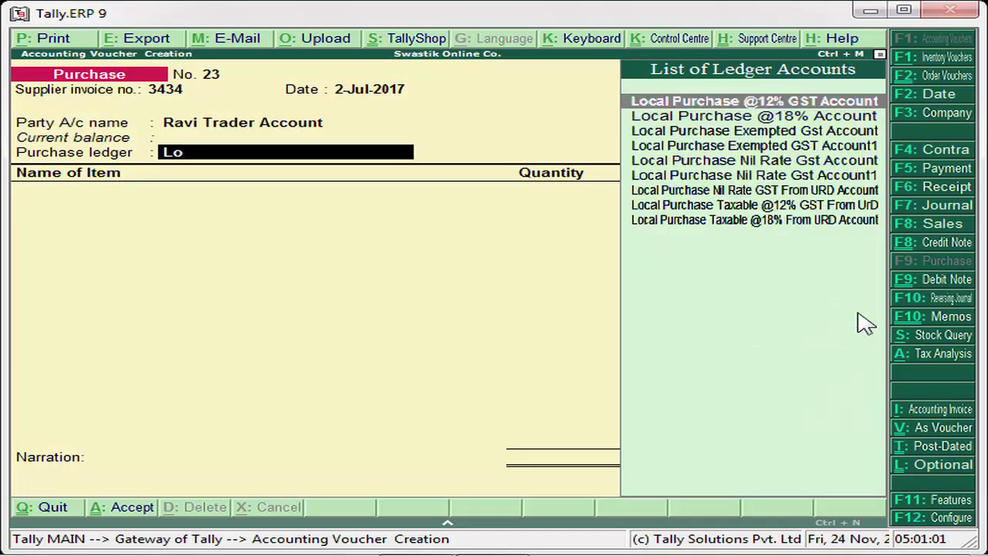
pyautogui.press('Down')
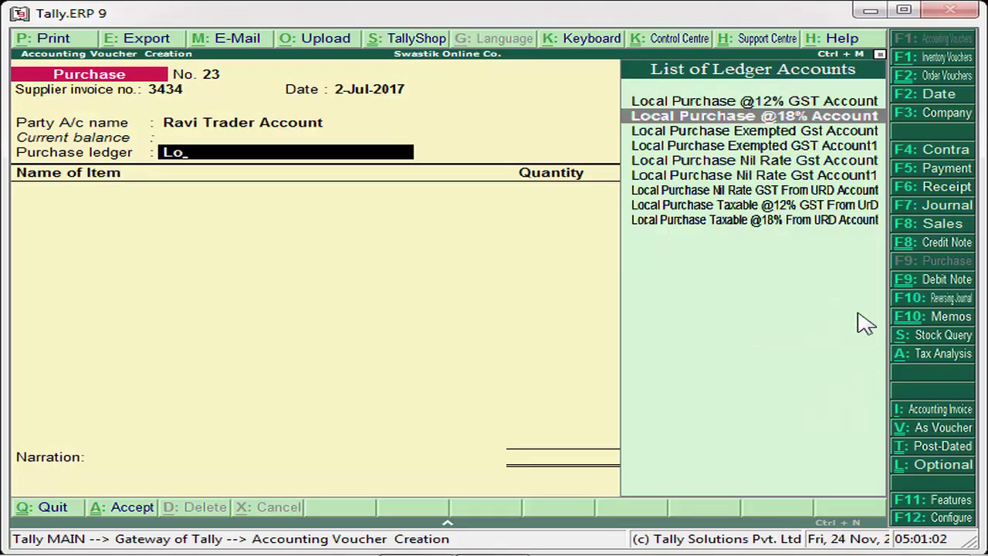
pyautogui.press('Down')
pyautogui.press('Down')
pyautogui.press('Down')
pyautogui.press('Down')
pyautogui.press('Down')
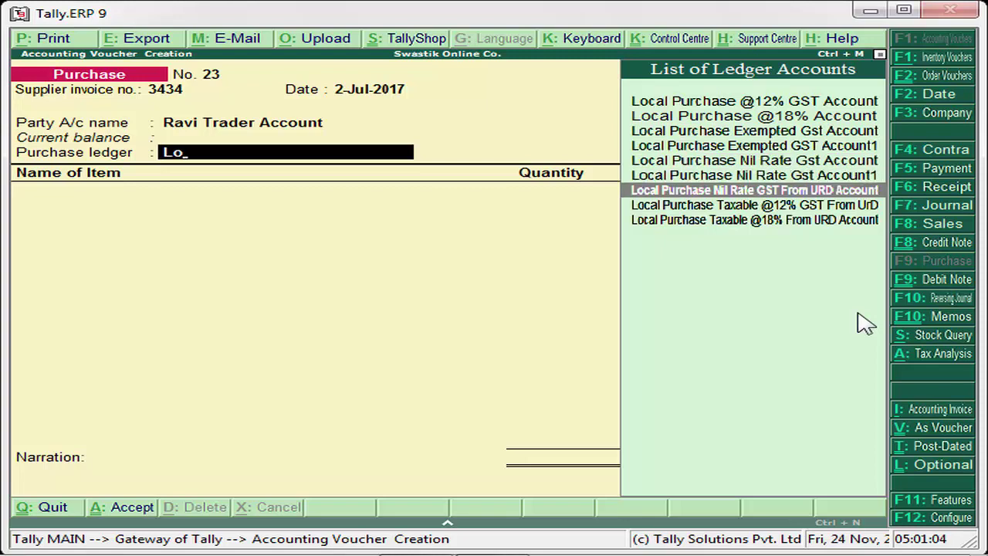
pyautogui.press('Down')
pyautogui.press('Down')
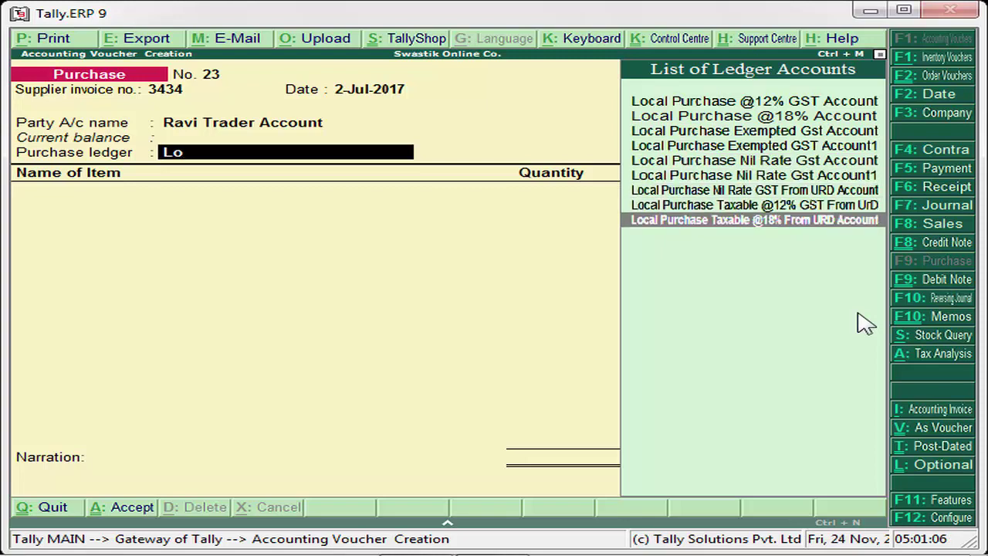
pyautogui.press('Return')
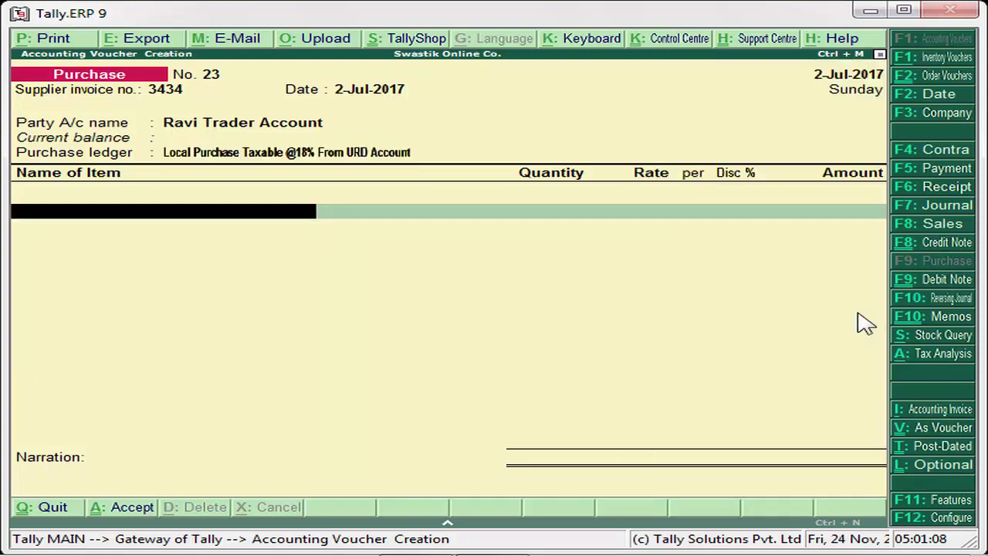
# Step: Add HP Computer as the stock item in the purchase voucher
pyautogui.write('S')
pyautogui.press('Up')
pyautogui.press('Up')
pyautogui.press('Up')
pyautogui.press('Up')
pyautogui.press('Up')
pyautogui.press('Up')
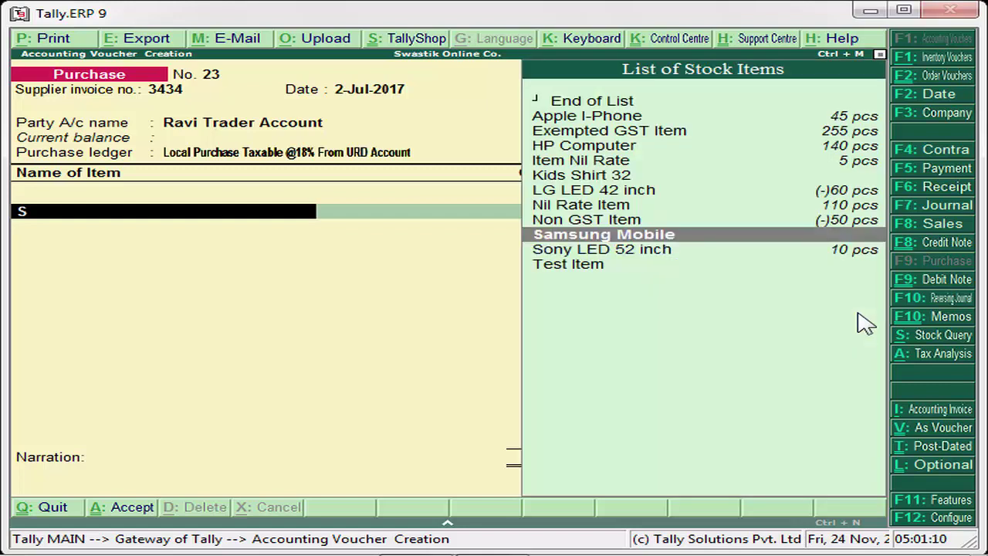
pyautogui.press('Up')
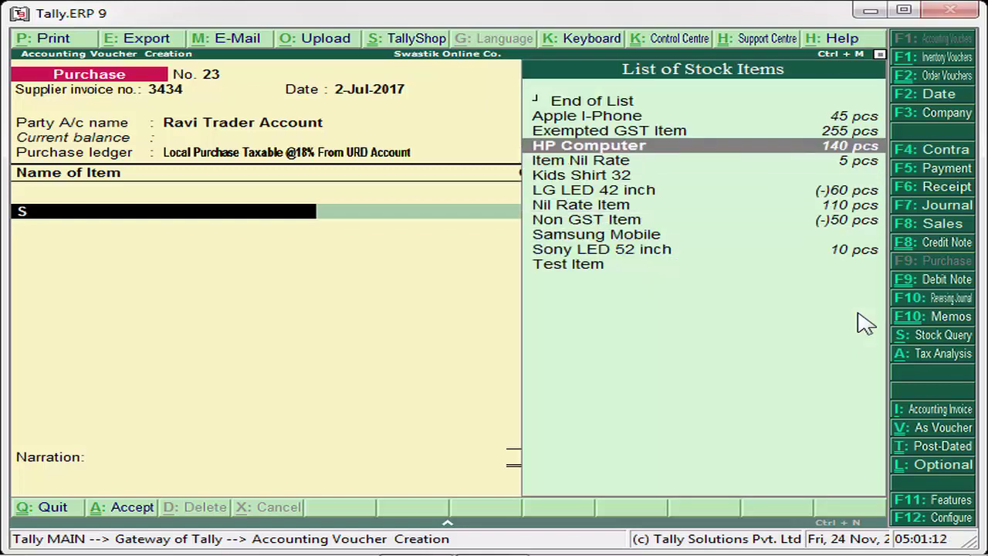
pyautogui.press('Return')
# Step: Set HP Computer's tracking and order numbers to Not Applicable and allocate it to Main Location
pyautogui.press('Down')
pyautogui.press('Return')
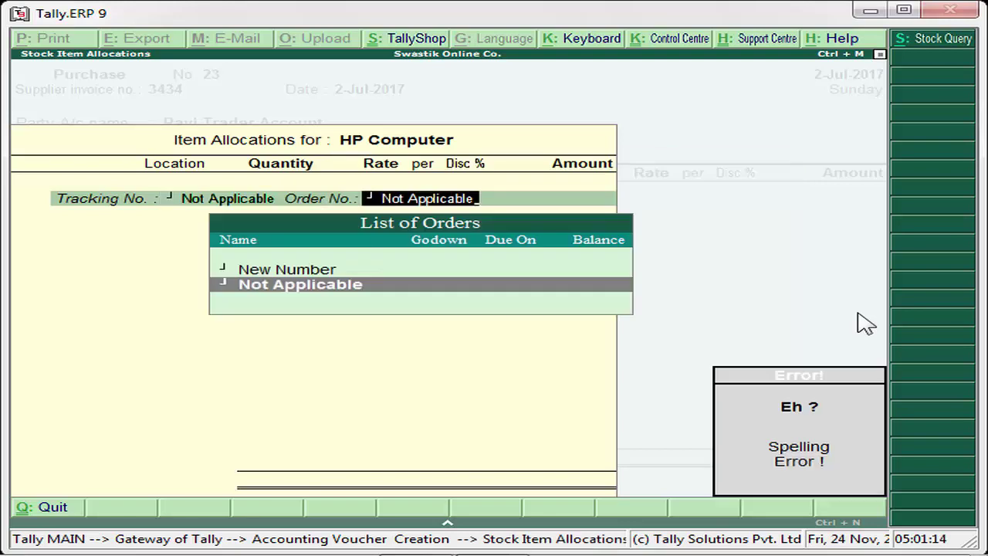
pyautogui.press('Return')
pyautogui.write('S')
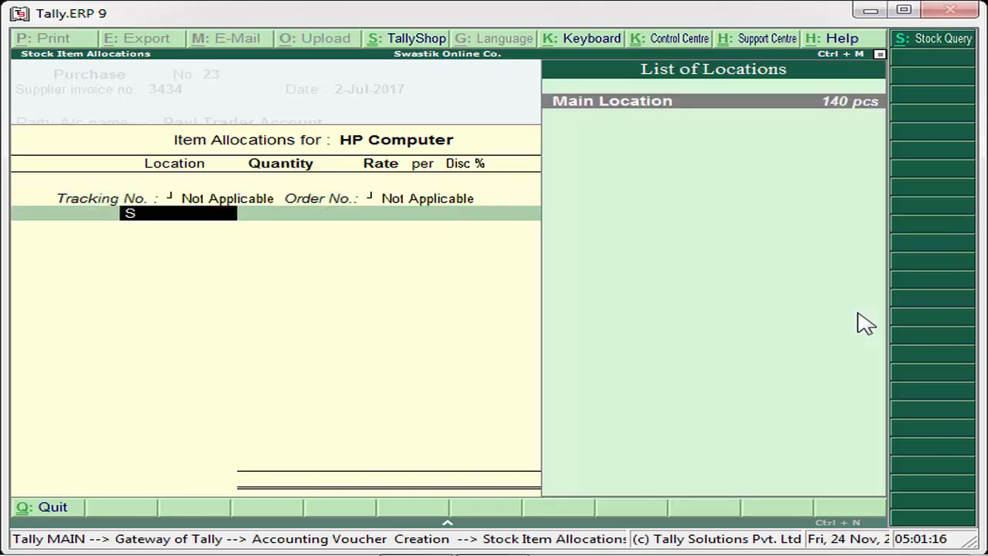
pyautogui.press('Return')
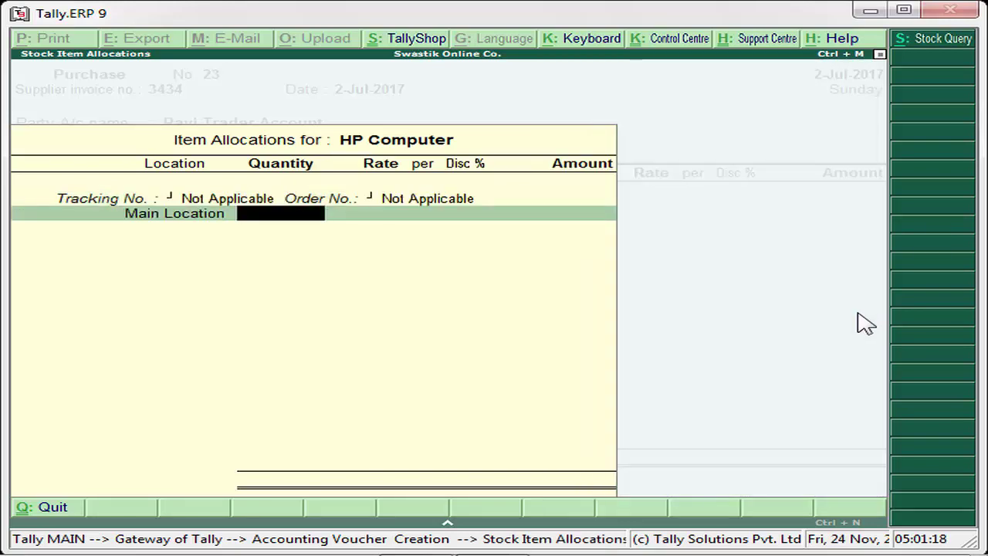
# Step: Enter a quantity of 120 pcs for HP Computer, keep the rate of 5,000.00, and complete the item allocation
pyautogui.write('120')
pyautogui.press('Return')
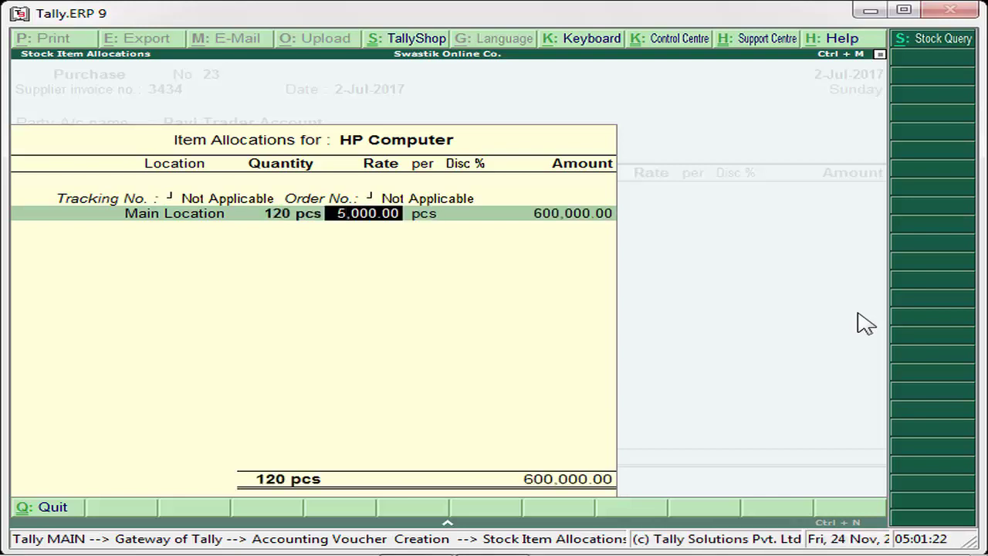
pyautogui.press('Return')
pyautogui.press('Return')
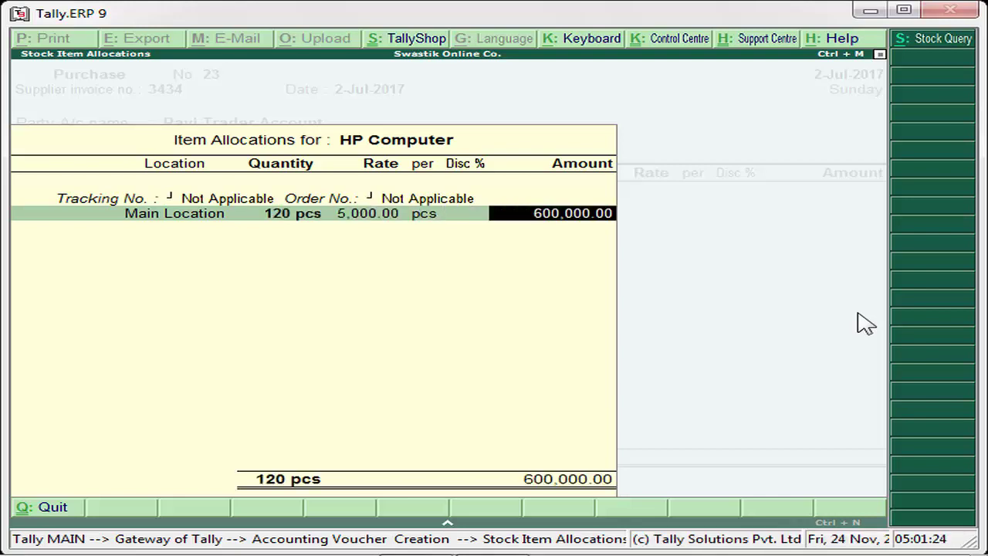
pyautogui.press('Return')
pyautogui.press('Return')
pyautogui.press('Return')
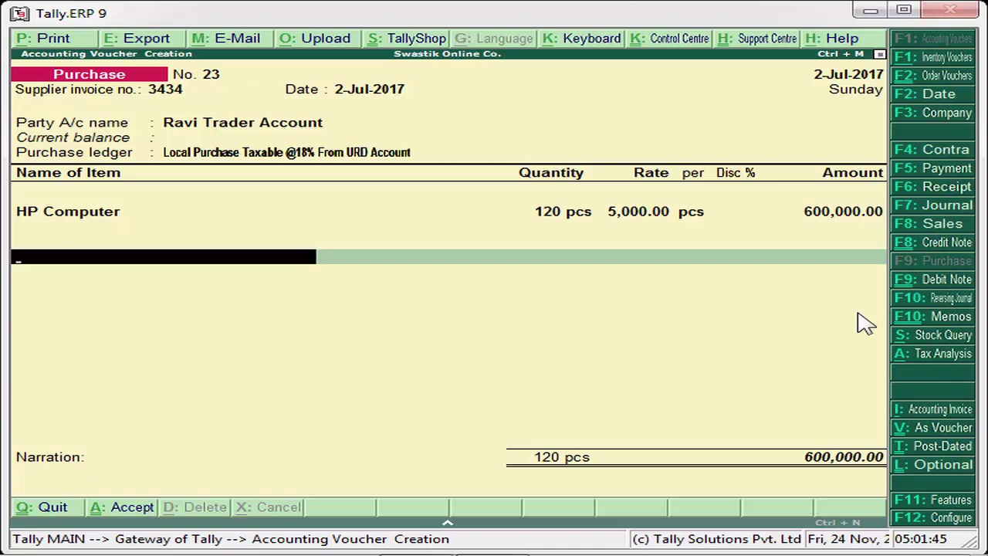
# Step: End the item list and save the purchase voucher without a narration
pyautogui.press('Return')
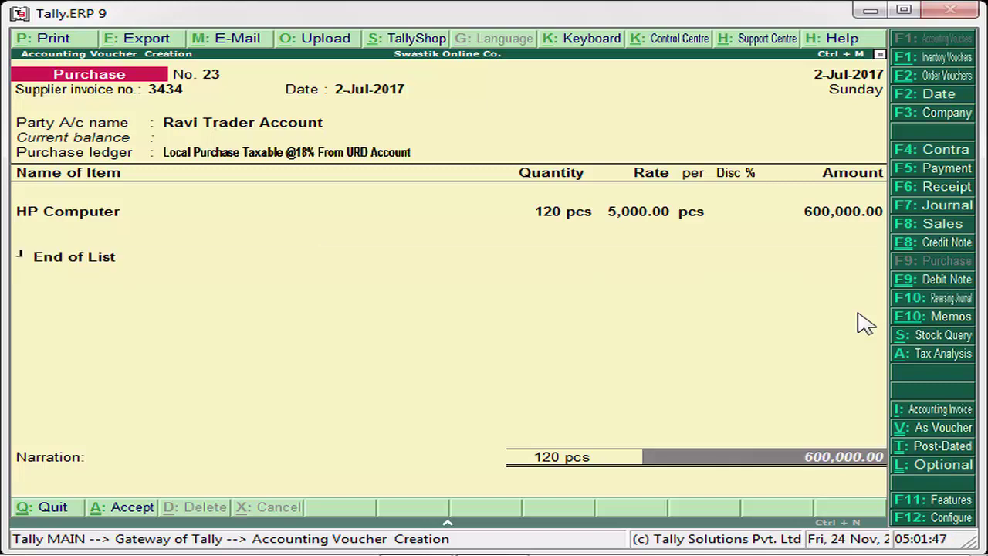
pyautogui.press('Return')
pyautogui.press('Return')
pyautogui.press('Return')
pyautogui.press('Return')
pyautogui.press('Return')
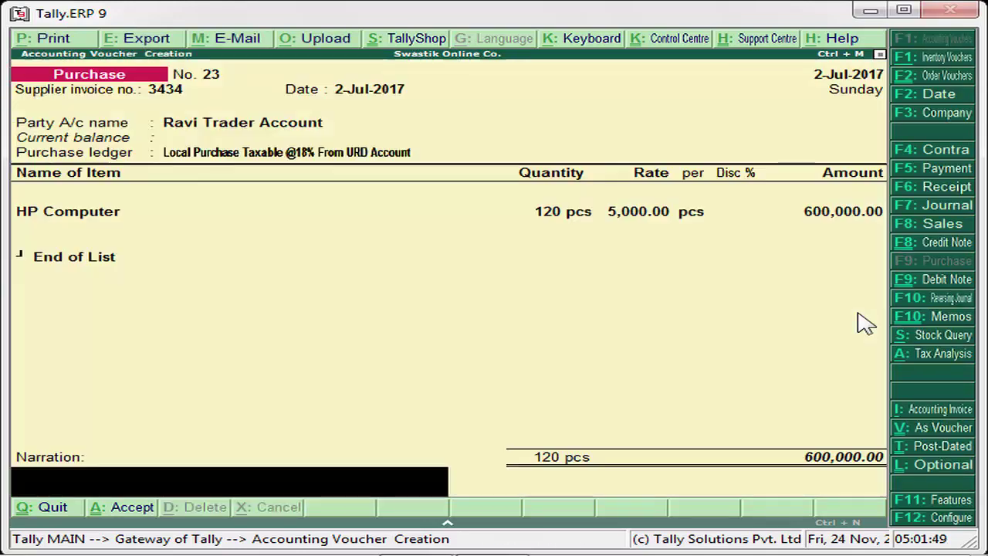
pyautogui.press('Return')
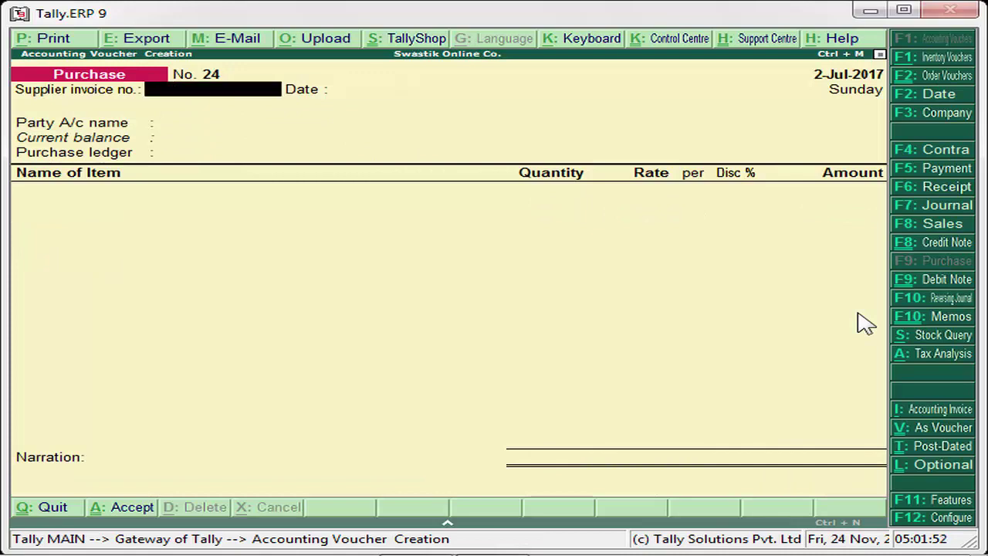
# Step: Enter supplier invoice number 48484 in the new purchase voucher and keep the invoice date 2-Jul-2017
pyautogui.write('48484')
pyautogui.press('Return')
pyautogui.press('Return')
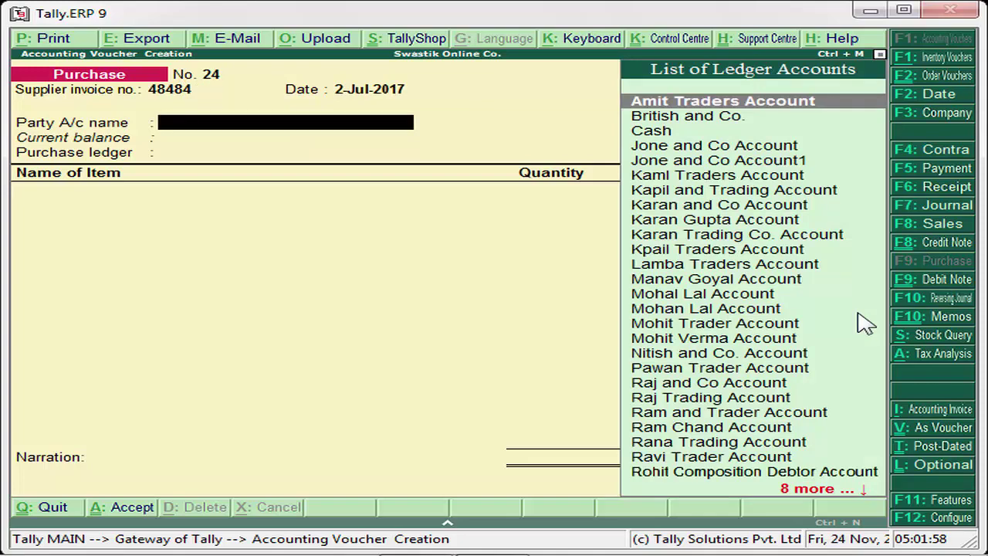
# Step: Start a new party ledger from the voucher's party account field and name it Karan Trader Account
pyautogui.hotkey('alt', 'c')
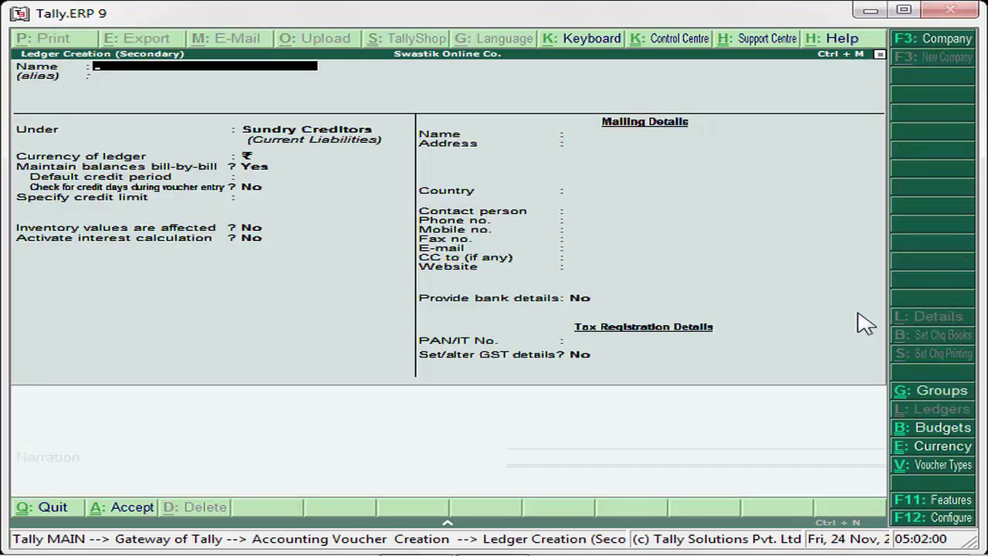
pyautogui.write('Karan Trader Account')
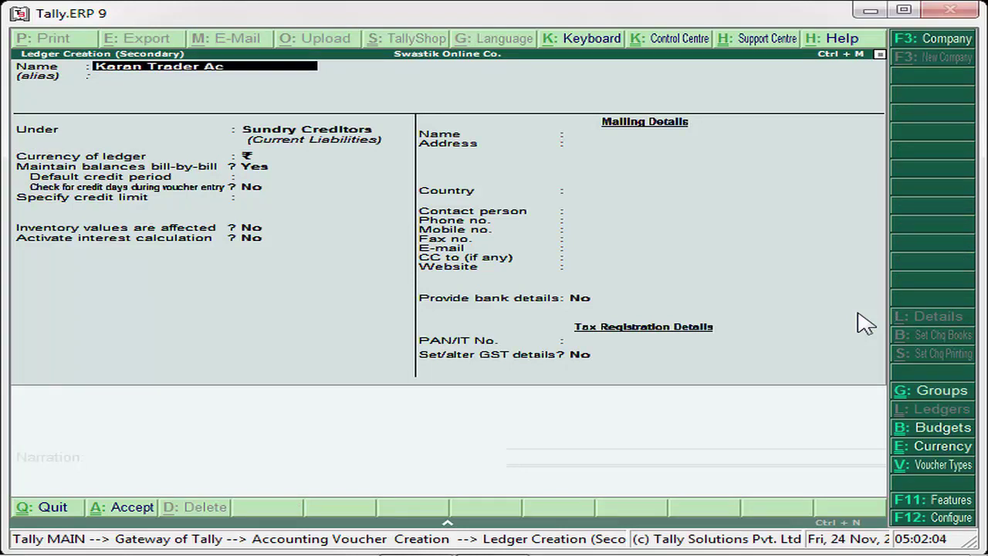
pyautogui.press('Return')
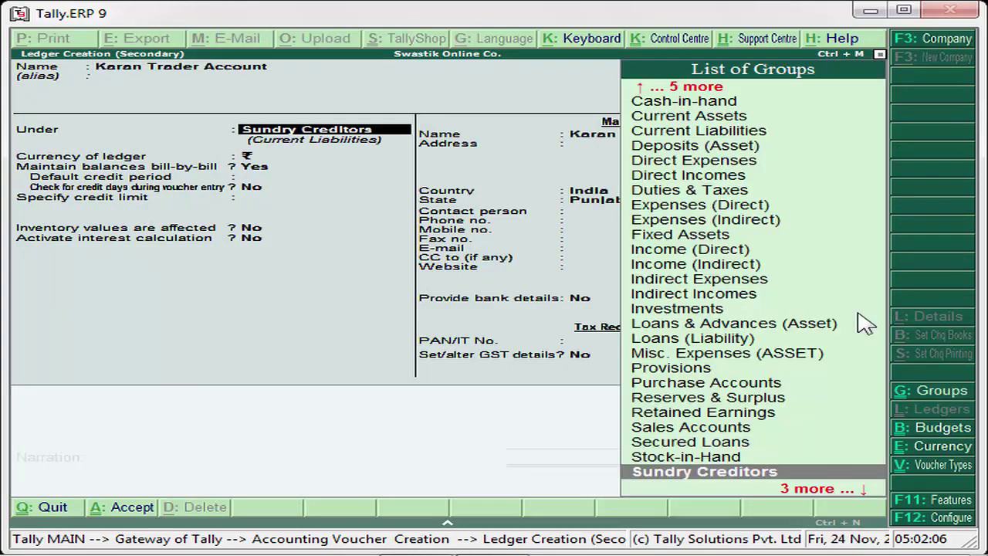
# Step: Keep the new party ledger under Sundry Creditors with bill-by-bill balances enabled, leaving its address and contact details blank
pyautogui.press('Return')
pyautogui.press('Return')
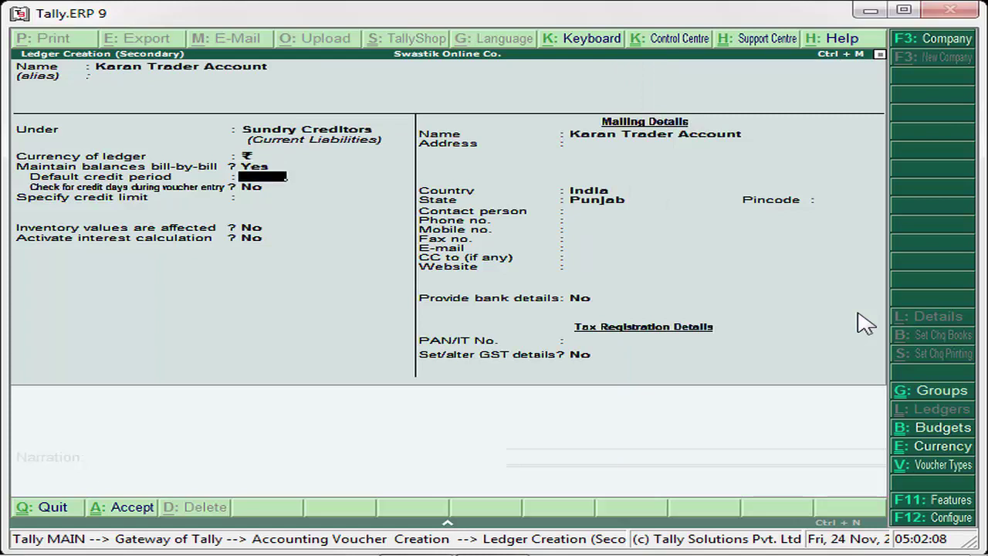
pyautogui.press('Return')
pyautogui.press('Return')
pyautogui.press('Return')
pyautogui.press('Return')
pyautogui.press('Return')
pyautogui.press('Return')
pyautogui.press('Return')
pyautogui.press('Return')
pyautogui.press('Return')
pyautogui.press('Return')
pyautogui.press('Return')
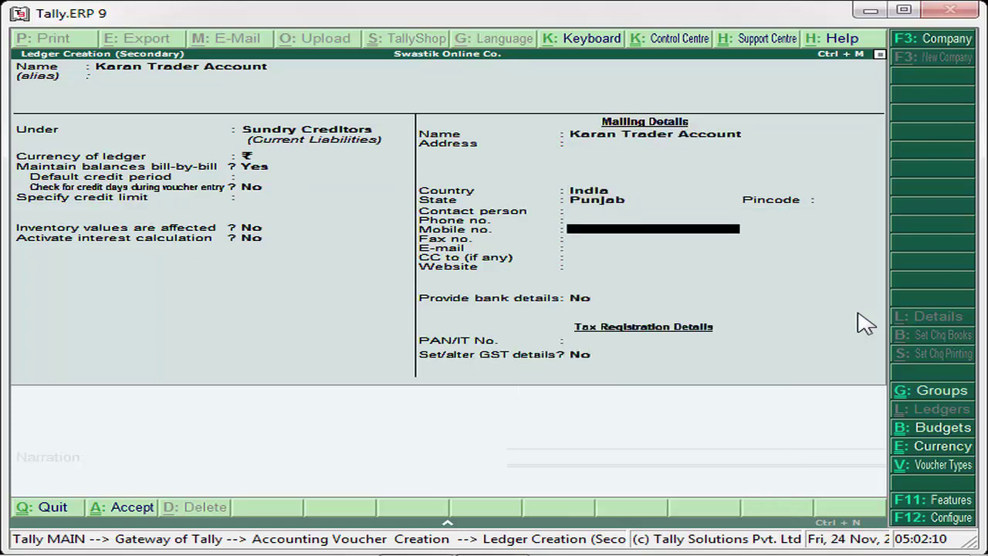
pyautogui.press('Return')
pyautogui.press('Return')
pyautogui.press('Return')
pyautogui.press('Return')
# Step: Change the state in the party ledger's mailing details to Kerala
pyautogui.press('Up')
pyautogui.press('Up')
pyautogui.press('Up')
pyautogui.press('Up')
pyautogui.press('Up')
pyautogui.press('Up')
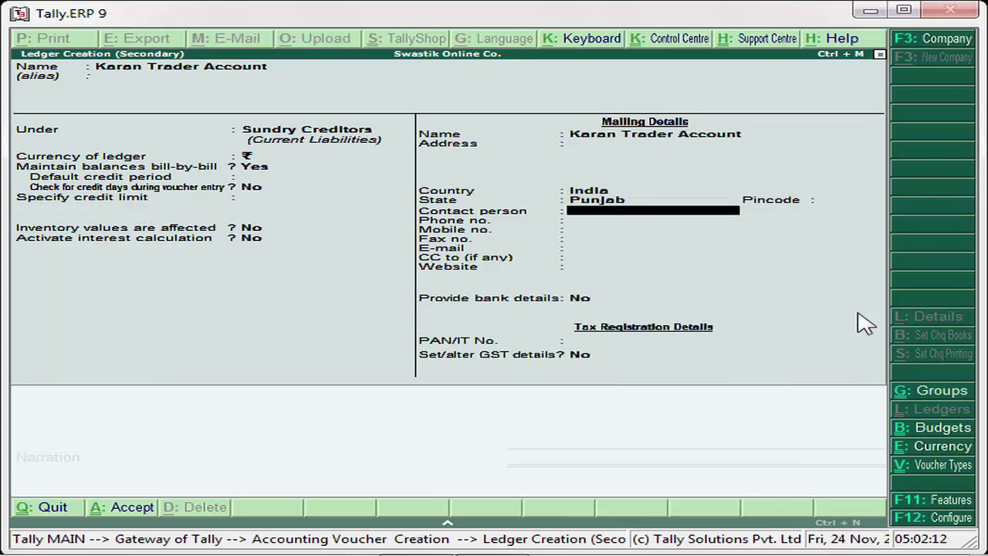
pyautogui.press('Up')
pyautogui.press('Up')
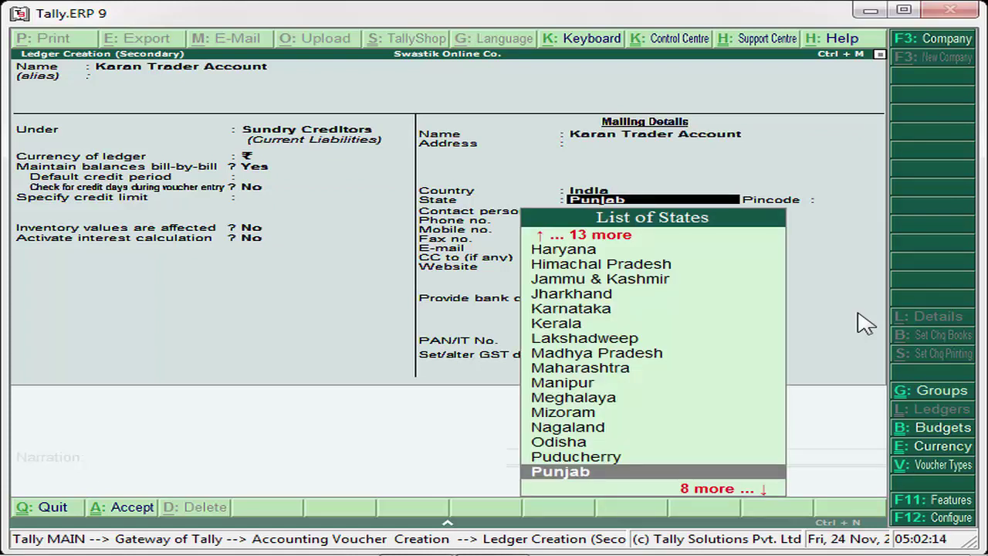
pyautogui.press('Up')
pyautogui.press('Up')
pyautogui.press('Up')
pyautogui.press('Up')
pyautogui.press('Up')
pyautogui.press('Up')
pyautogui.press('Up')
pyautogui.press('Up')
pyautogui.press('Up')
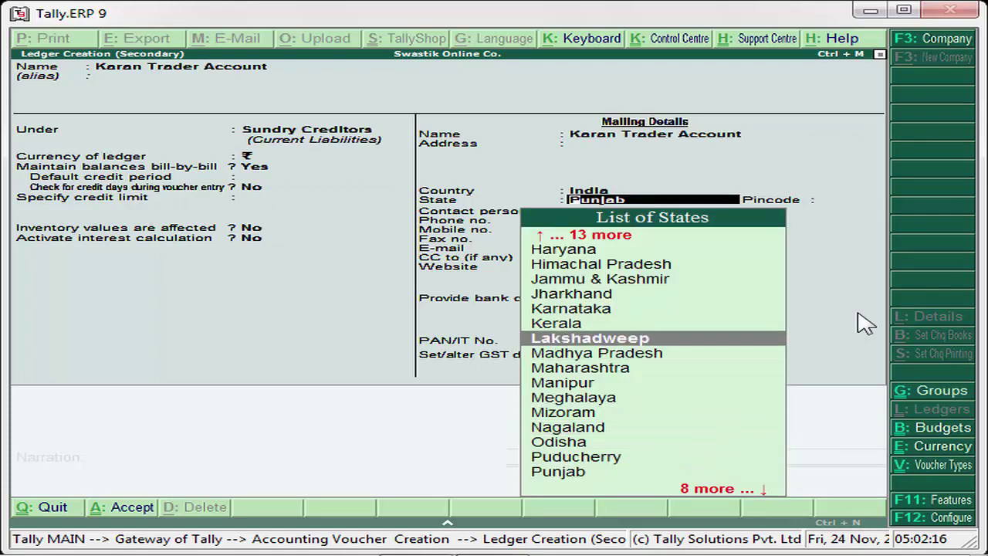
pyautogui.press('Up')
pyautogui.press('Return')
# Step: Enable GST details for the party ledger, set its registration type to Unregistered, and save the ledger
pyautogui.press('Return')
pyautogui.press('Return')
pyautogui.press('Return')
pyautogui.press('Return')
pyautogui.press('Return')
pyautogui.press('Return')
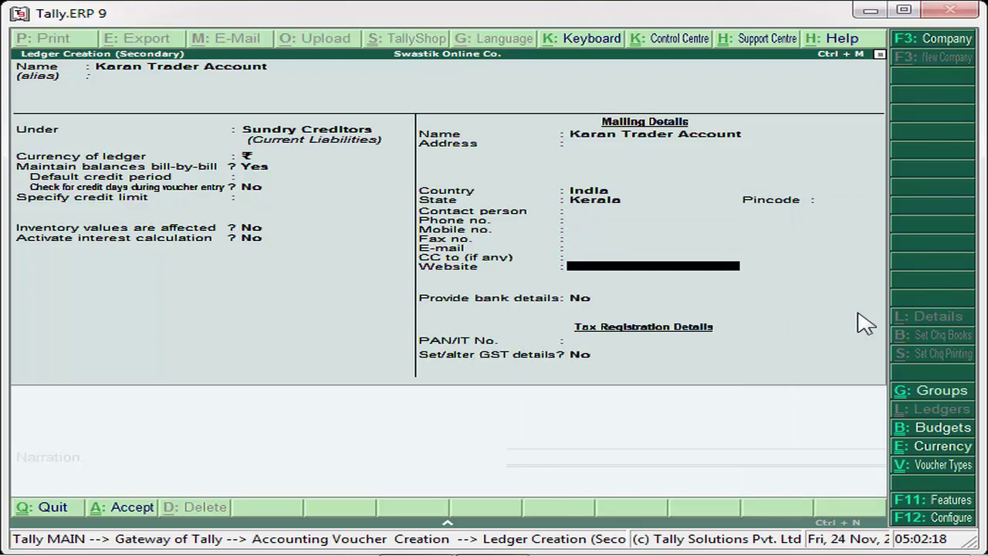
pyautogui.press('Return')
pyautogui.press('Return')
pyautogui.press('Return')
pyautogui.write('y')
pyautogui.press('Return')
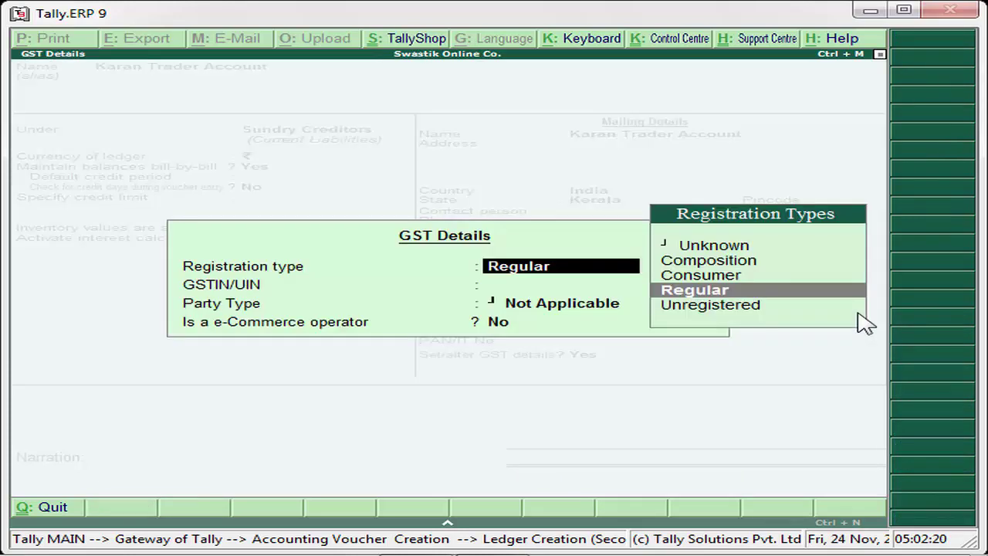
pyautogui.press('Down')
pyautogui.press('Return')
pyautogui.press('Return')
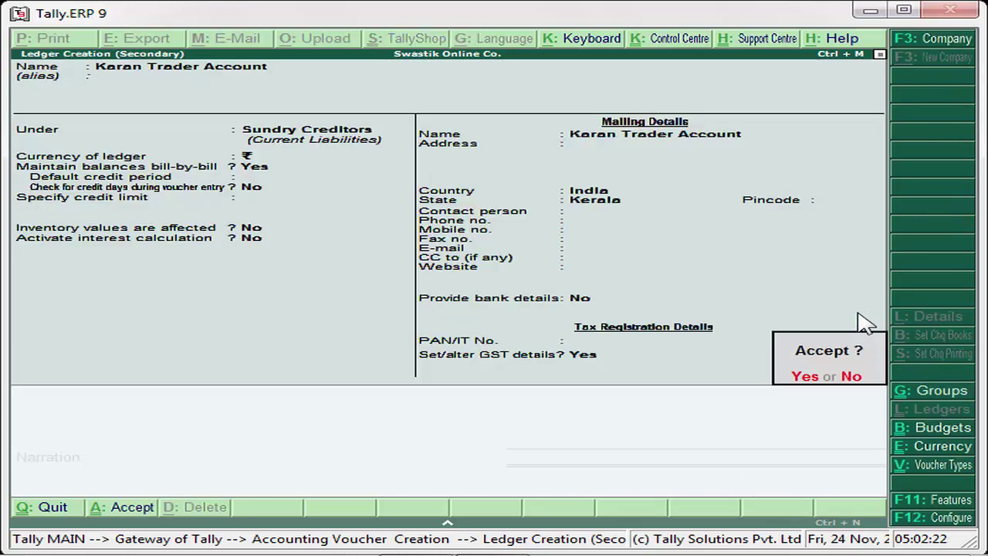
pyautogui.press('y')
pyautogui.press('Return')
# Step: Complete the party details with no receipt notes or orders and set the type of dealer to Unregistered
pyautogui.press('Return')
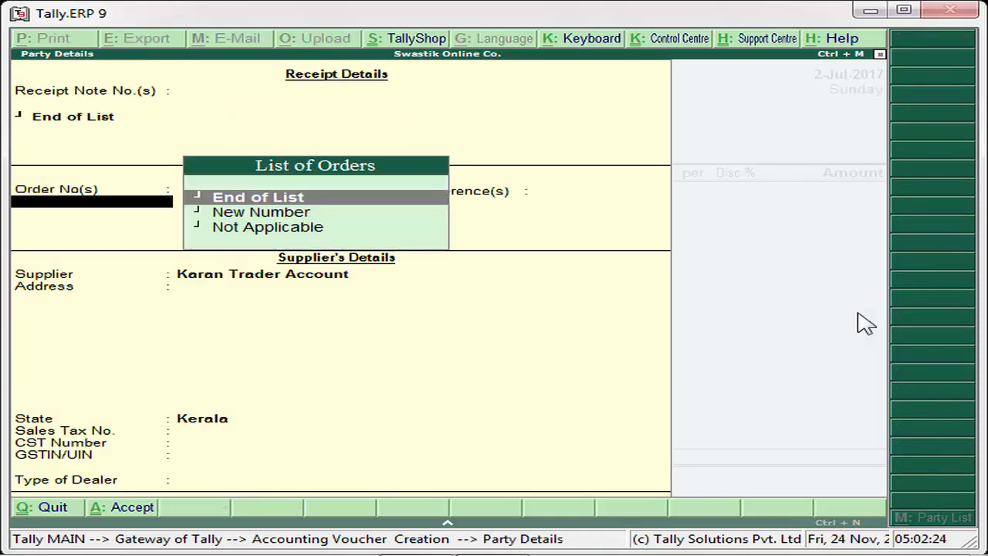
pyautogui.press('Return')
pyautogui.press('Return')
pyautogui.press('Return')
pyautogui.press('Return')
pyautogui.press('Return')
pyautogui.press('Return')
pyautogui.press('Return')
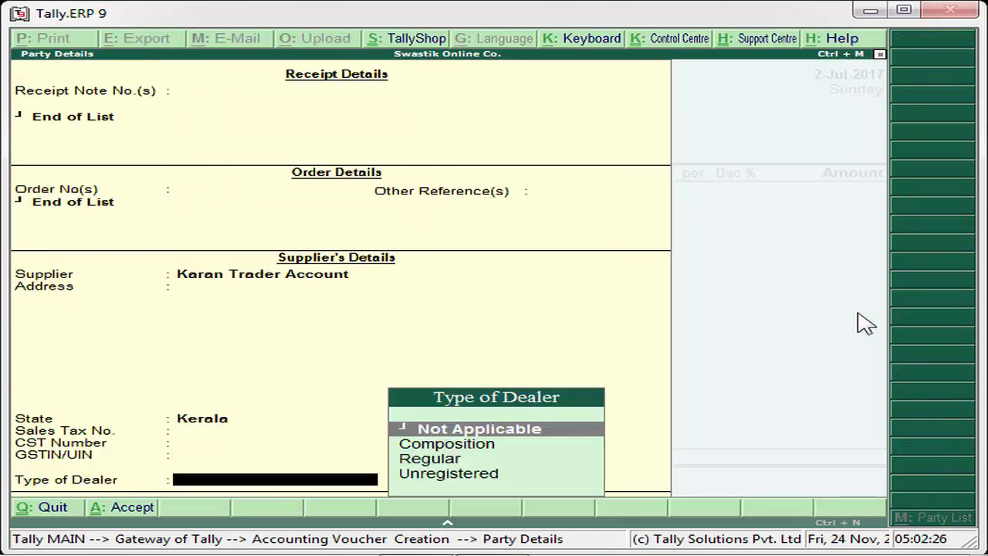
pyautogui.press('Down')
pyautogui.press('Down')
pyautogui.press('Down')
pyautogui.press('Return')
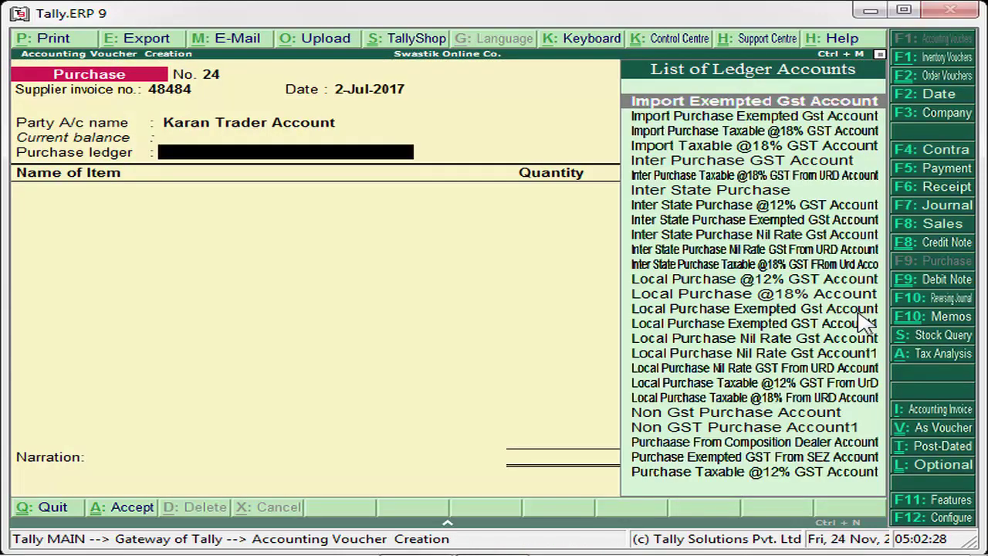
pyautogui.write('Inter')
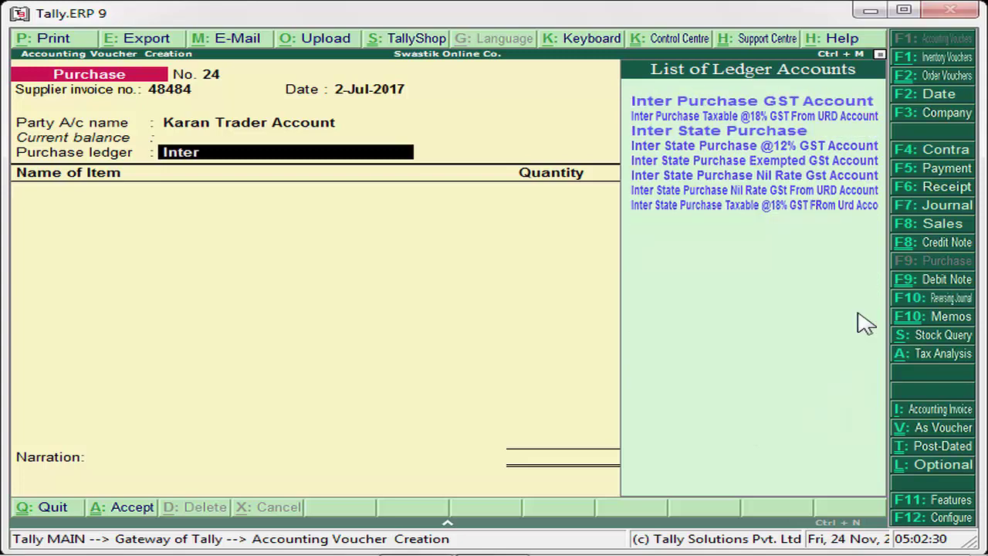
pyautogui.press('Down')
pyautogui.press('Down')
pyautogui.press('Down')
pyautogui.press('Down')
pyautogui.press('Down')
pyautogui.press('Down')
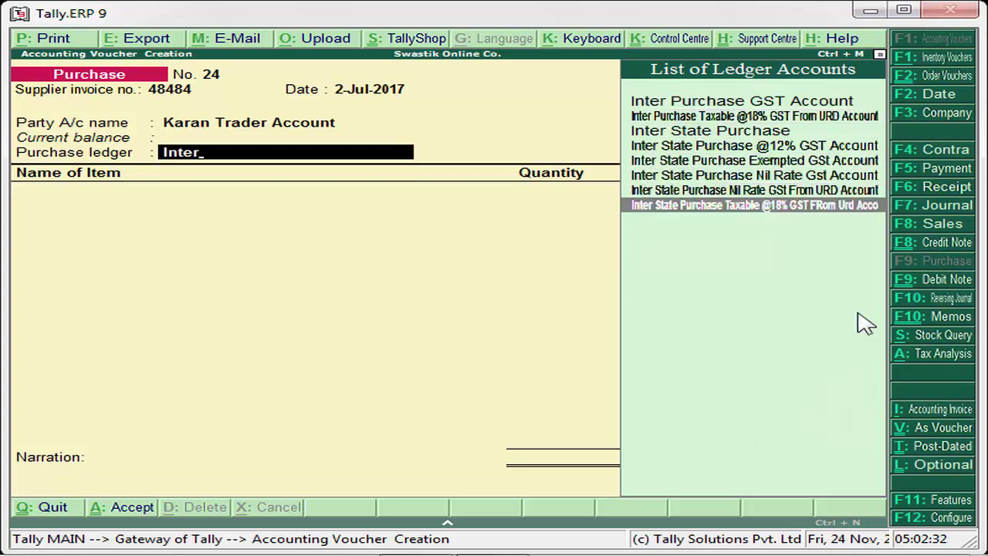
pyautogui.press('Return')
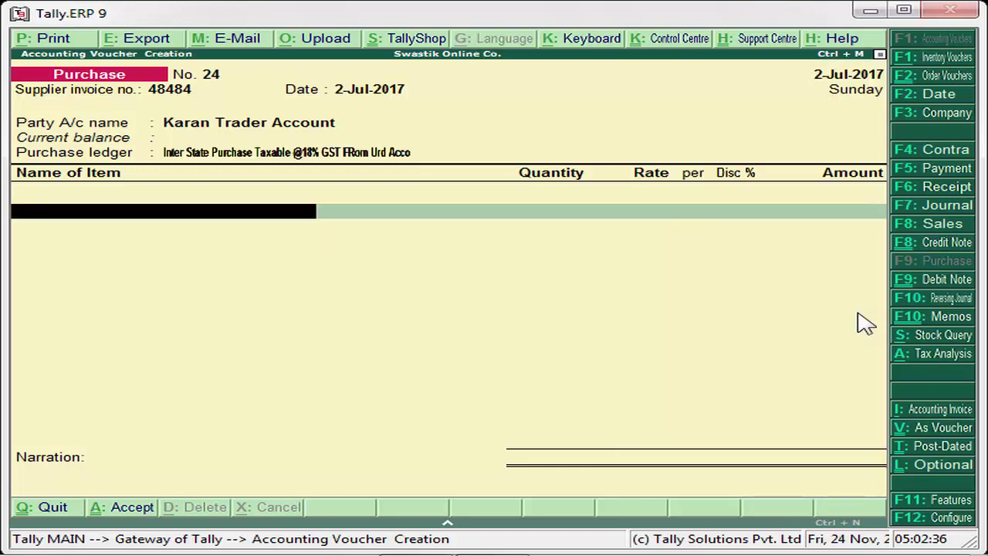
# Step: Add HP Computer as the item, with tracking and order numbers Not Applicable and Main Location as the location
pyautogui.write('S')
pyautogui.press('Up')
pyautogui.press('Up')
pyautogui.press('Up')
pyautogui.press('Up')
pyautogui.press('Up')
pyautogui.press('Up')
pyautogui.press('Up')
pyautogui.press('Up')
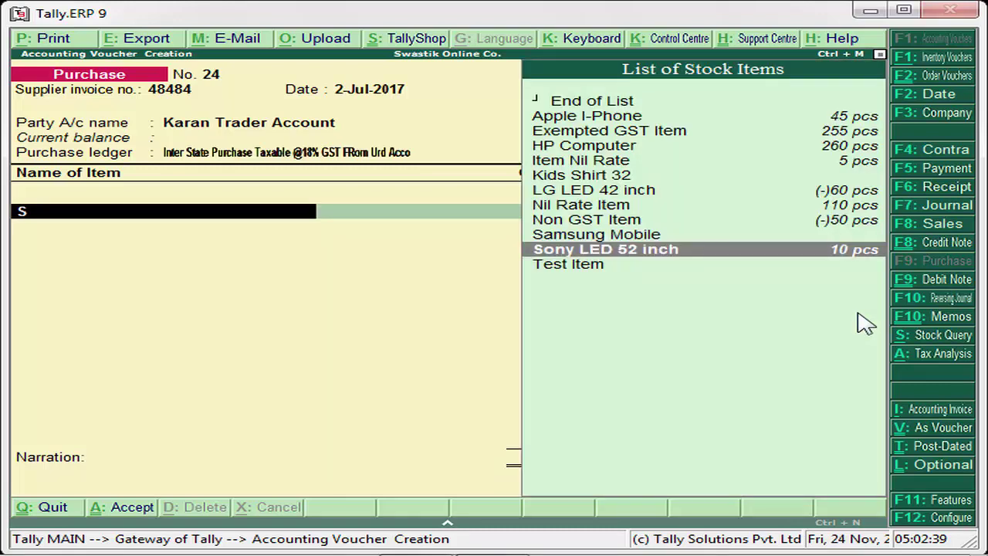
pyautogui.press('Return')
pyautogui.press('Down')
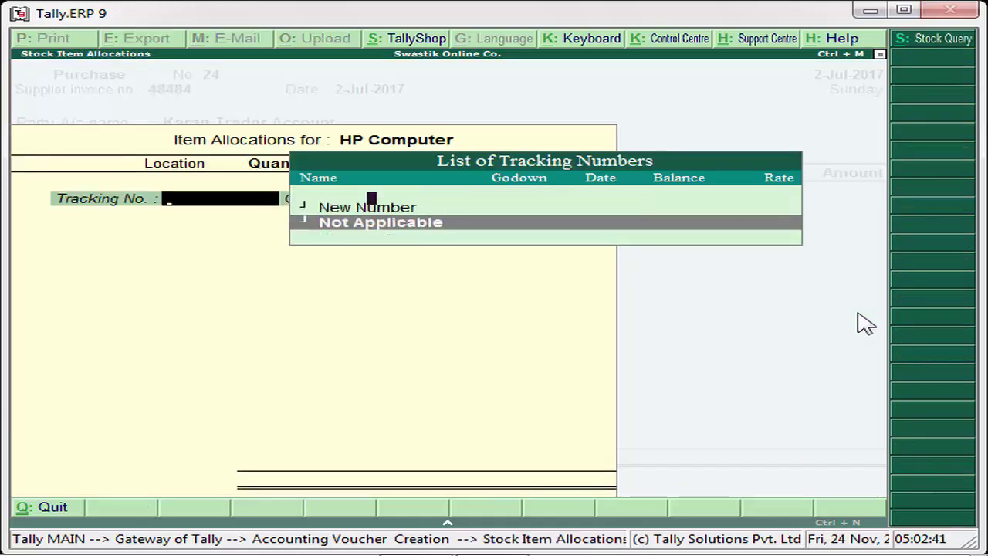
pyautogui.press('Return')
pyautogui.press('Return')
pyautogui.press('Return')
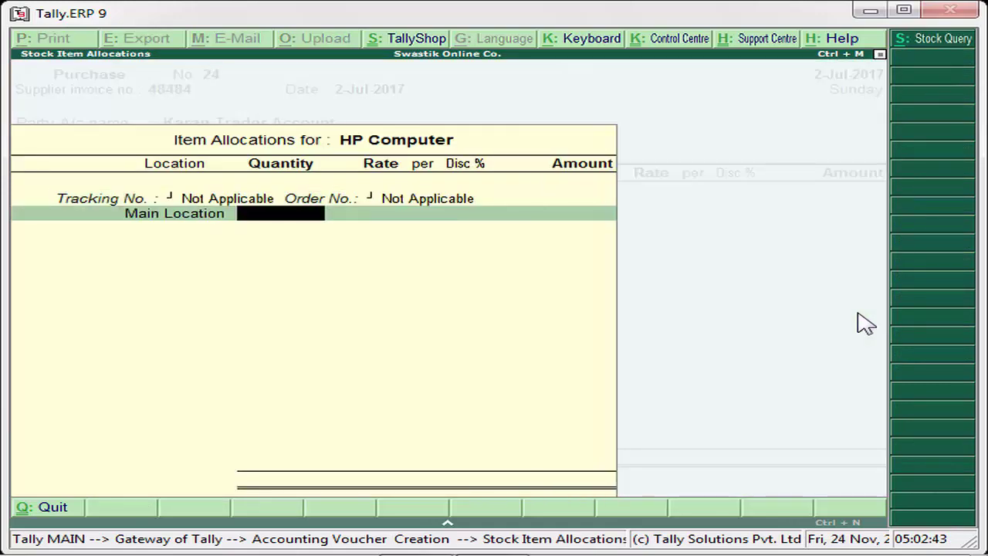
# Step: Enter a quantity of 10 pcs at a rate of 4,000.00 for HP Computer and complete the item allocation
pyautogui.write('10')
pyautogui.press('Return')
pyautogui.press('Return')
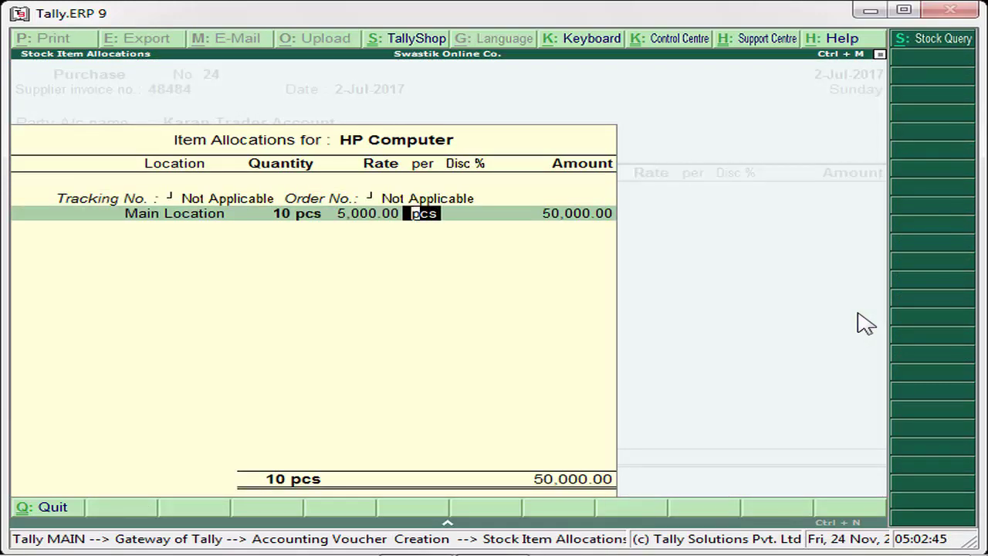
pyautogui.press('BackSpace')
pyautogui.write('4,000')
pyautogui.press('Return')
pyautogui.press('Return')
pyautogui.press('Return')
pyautogui.press('Return')
pyautogui.press('Return')
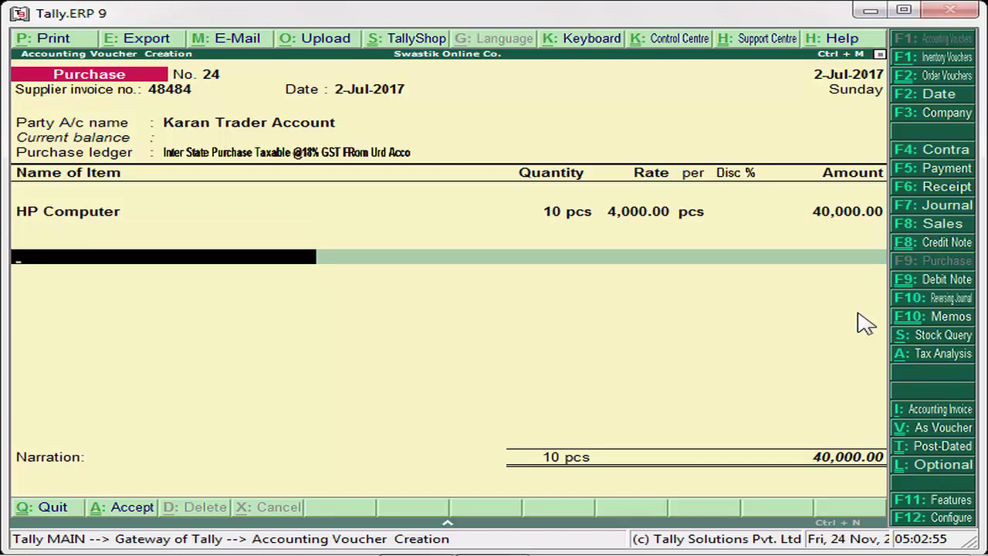
# Step: End the item list, accept the new bill reference 48484 for 40,000.00 Cr, and save the purchase voucher without a narration
pyautogui.press('Return')
pyautogui.press('Return')
pyautogui.press('Return')
pyautogui.press('Return')
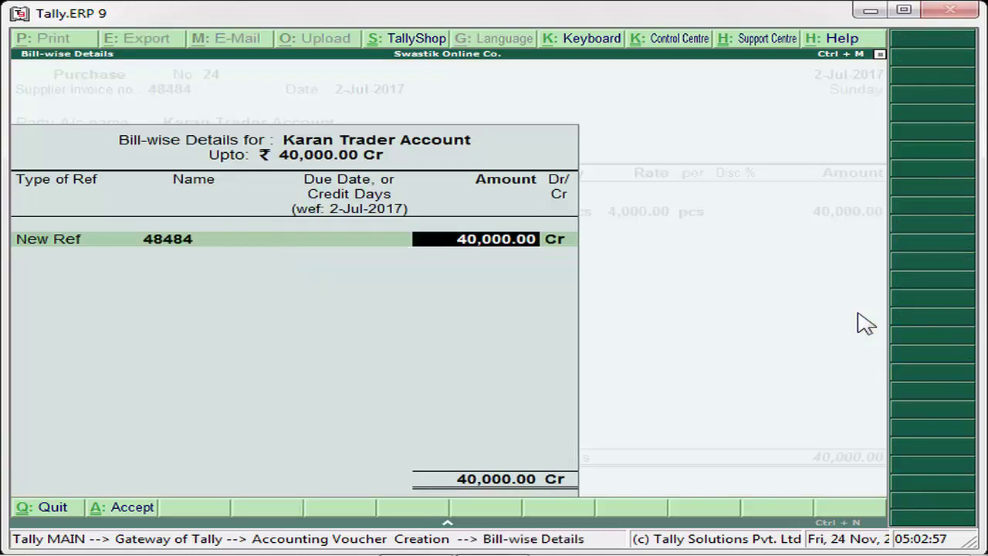
pyautogui.press('Return')
pyautogui.press('Return')
pyautogui.press('Return')
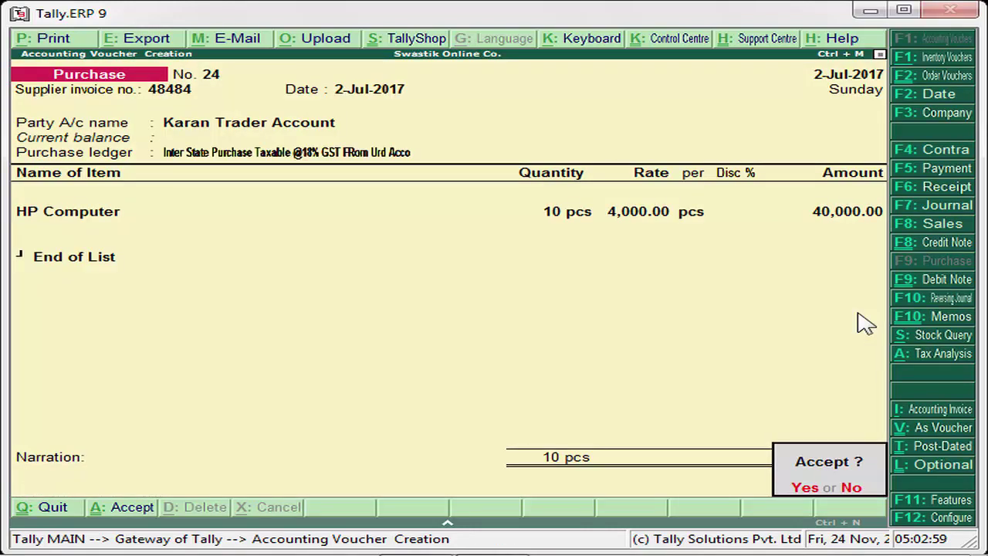
pyautogui.press('Return')
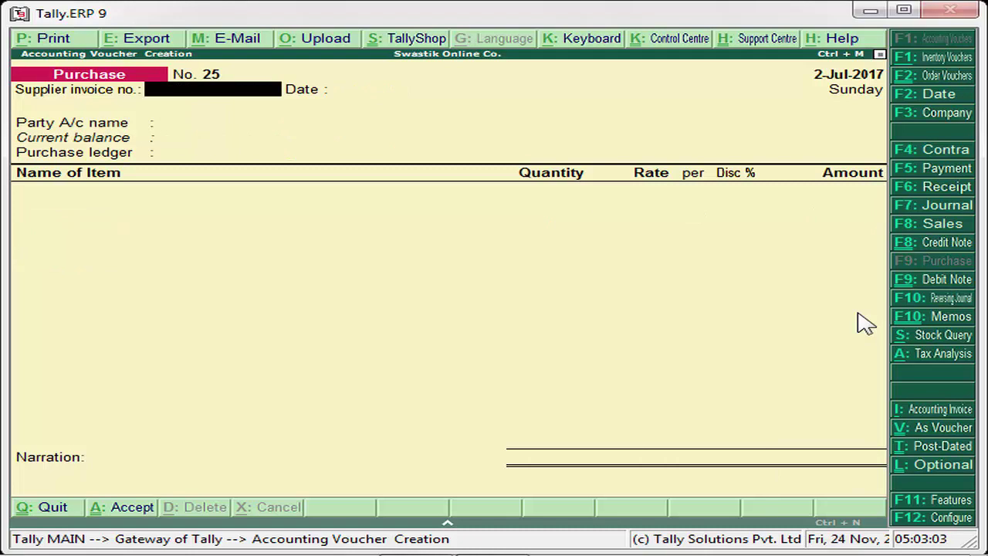
# Step: Switch to a new journal voucher and start a stat adjustment with GST as the type of duty/tax
pyautogui.press('Escape')
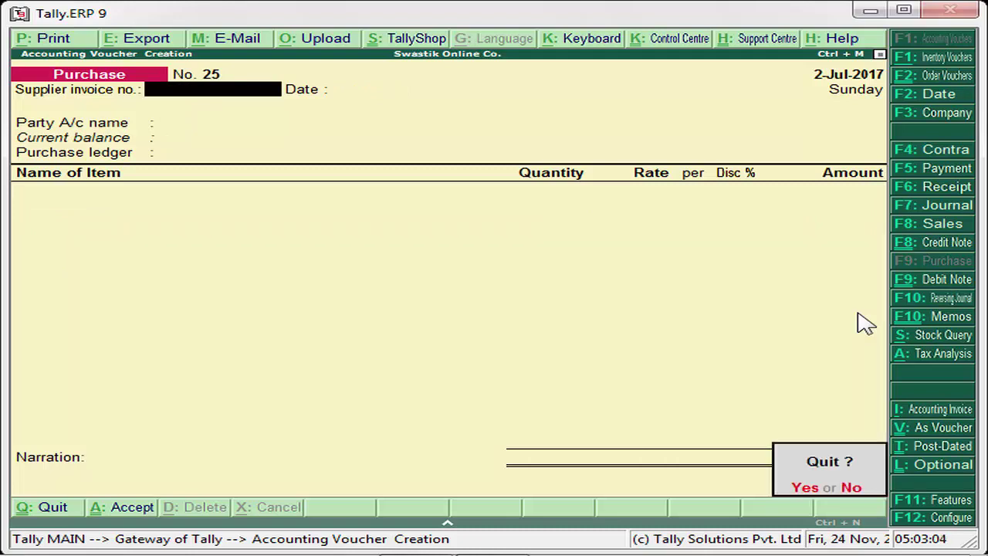
pyautogui.press('n')
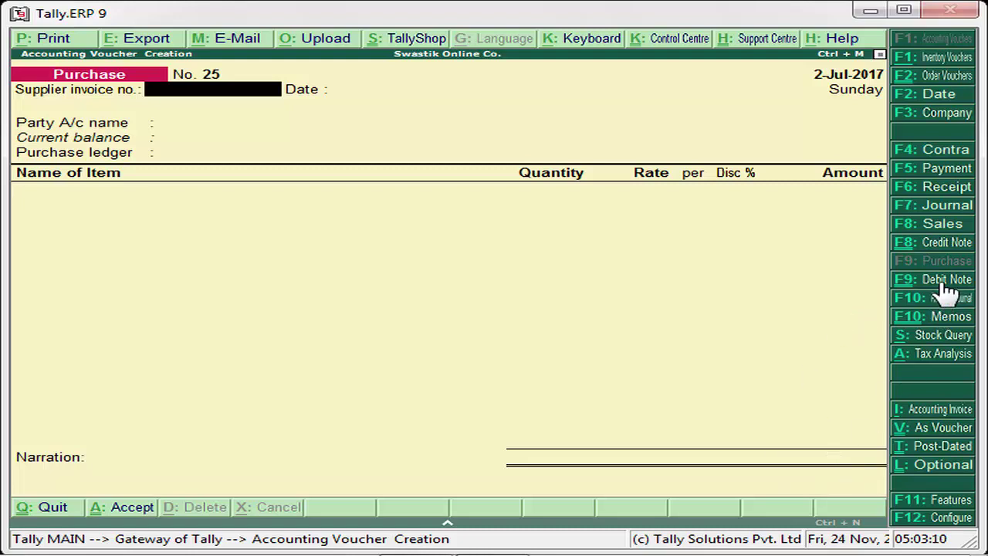
pyautogui.click(959, 210)
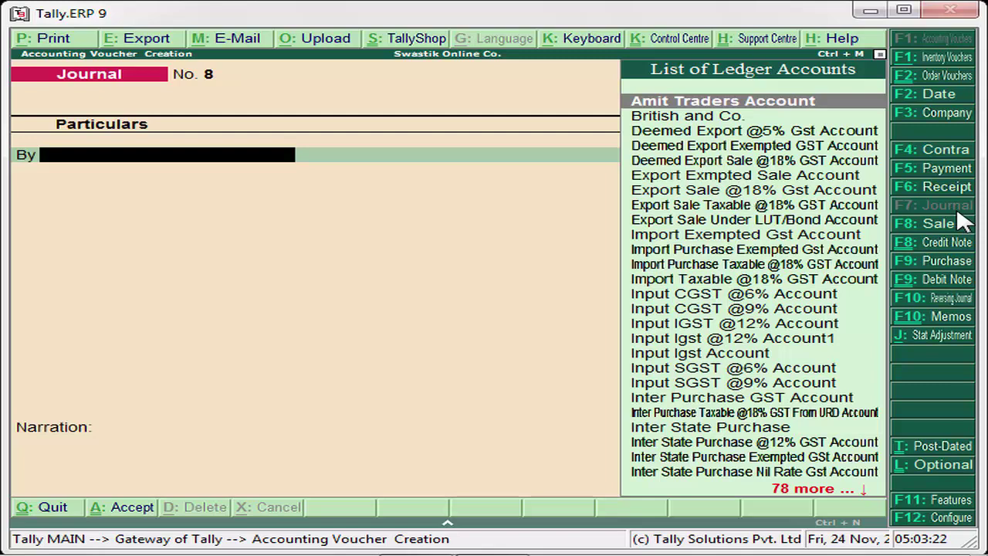
pyautogui.hotkey('alt', 'j')
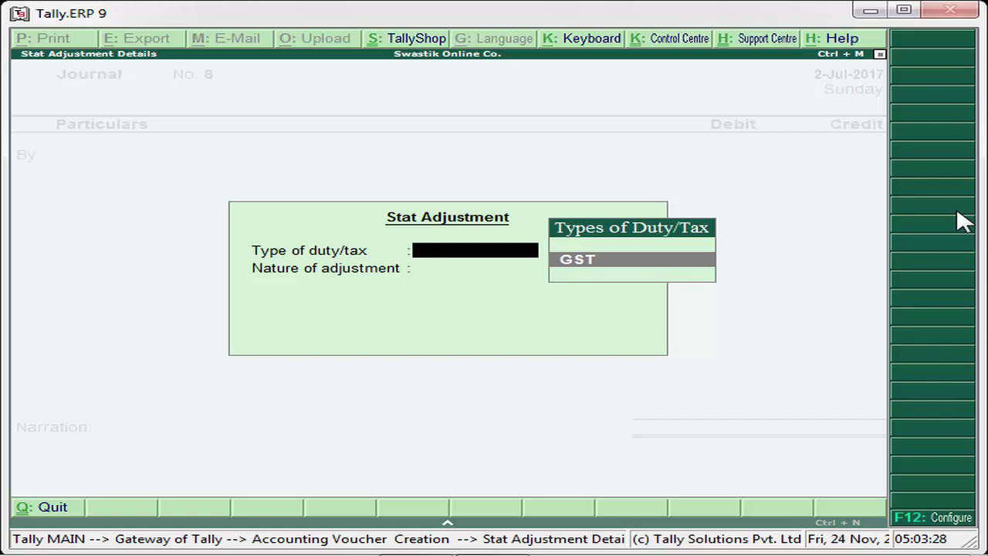
pyautogui.press('Return')
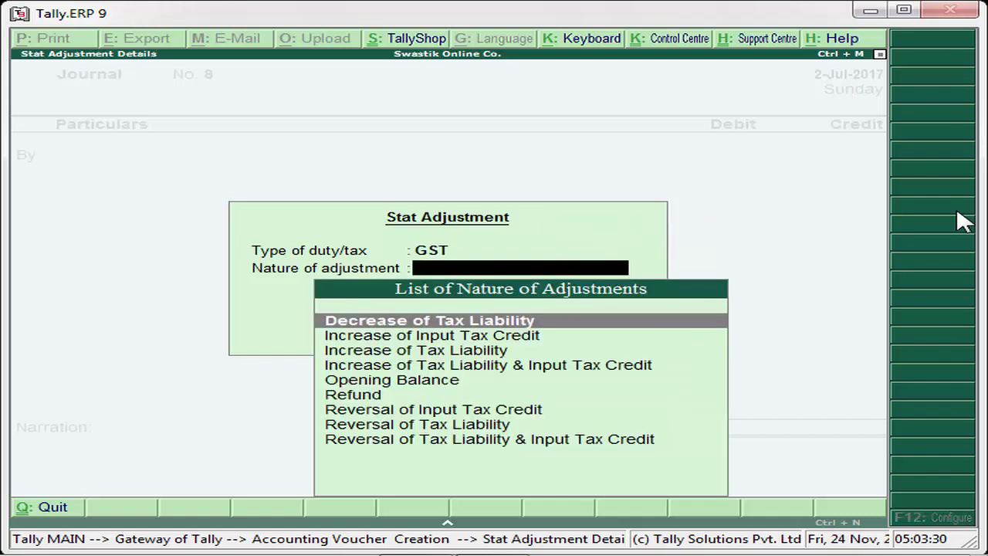
# Step: Set the nature of adjustment to Increase of Tax Liability & Input Tax Credit, with Purchase under Reverse Charge as additional details
pyautogui.press('Down')
pyautogui.press('Down')
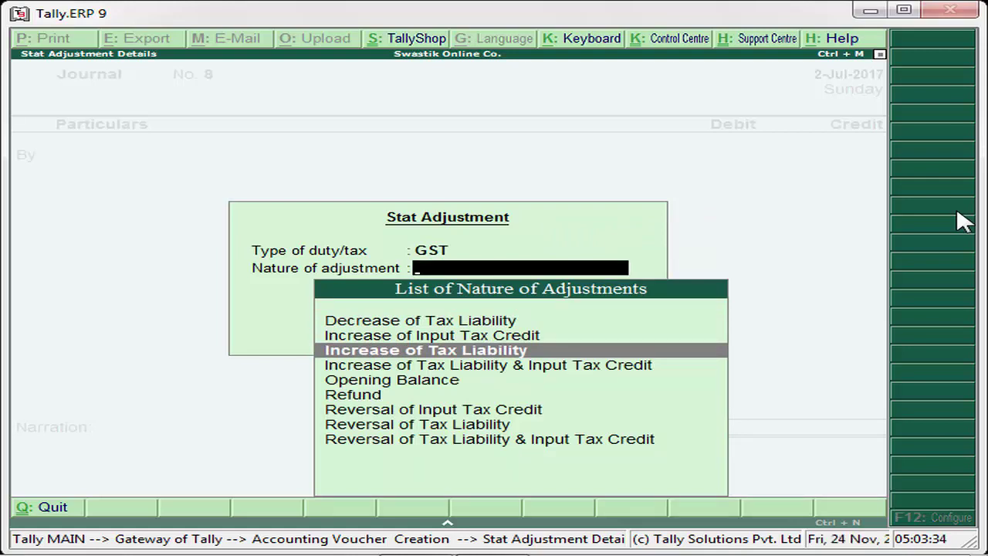
pyautogui.press('Down')
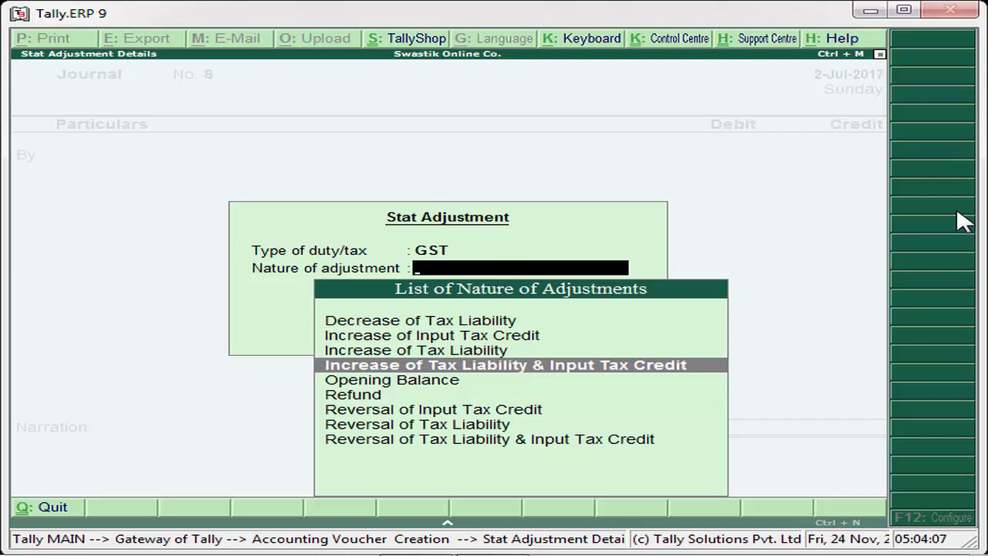
pyautogui.press('Return')
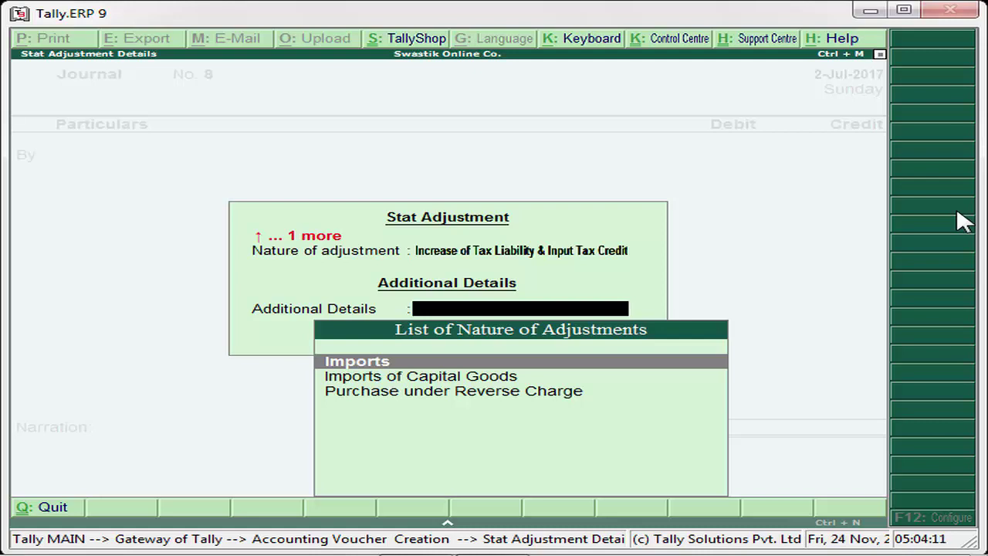
pyautogui.press('Down')
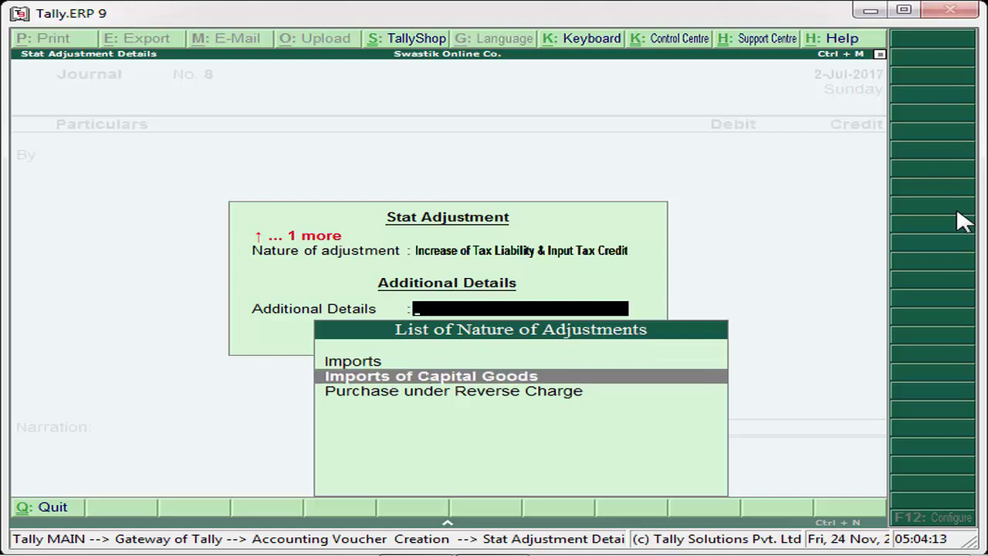
pyautogui.press('Down')
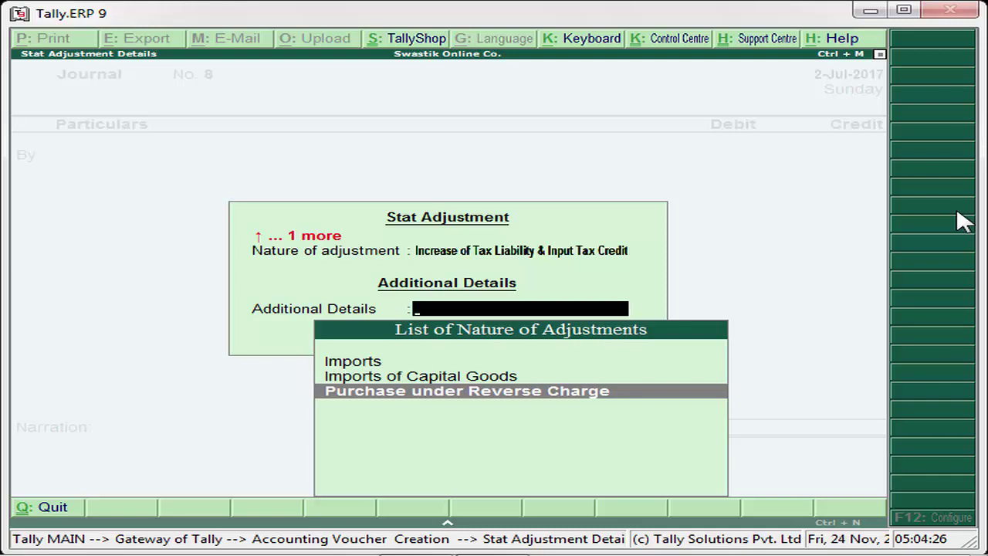
pyautogui.press('Return')
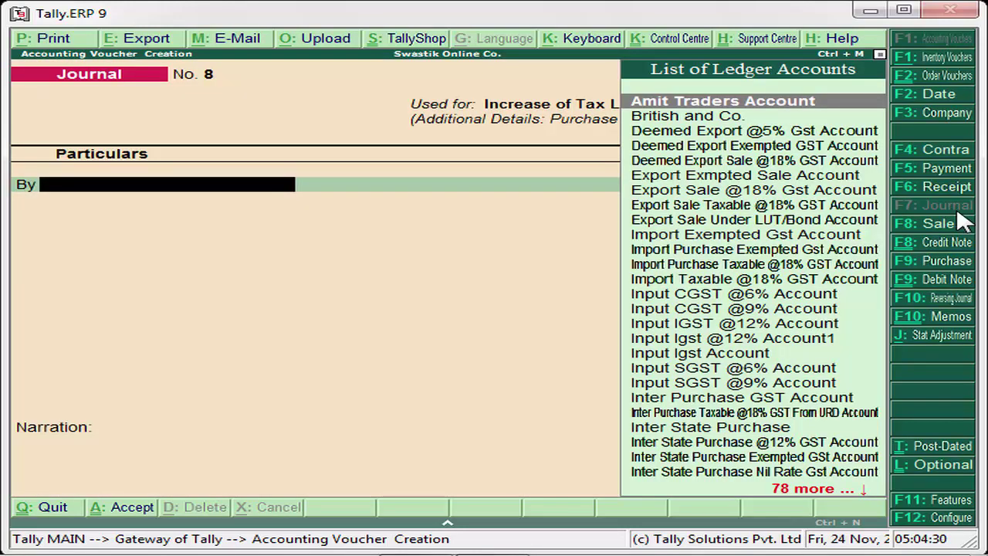
# Step: Start creating a new ledger from the journal's debit line and name it Input Cgst @9% Account1
pyautogui.hotkey('alt', 'c')
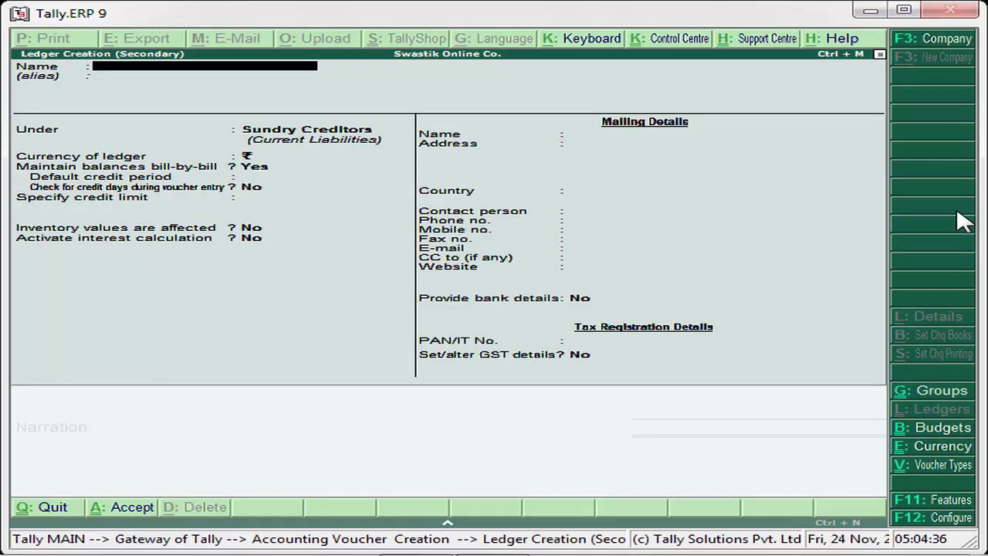
pyautogui.write('Input Cgst')
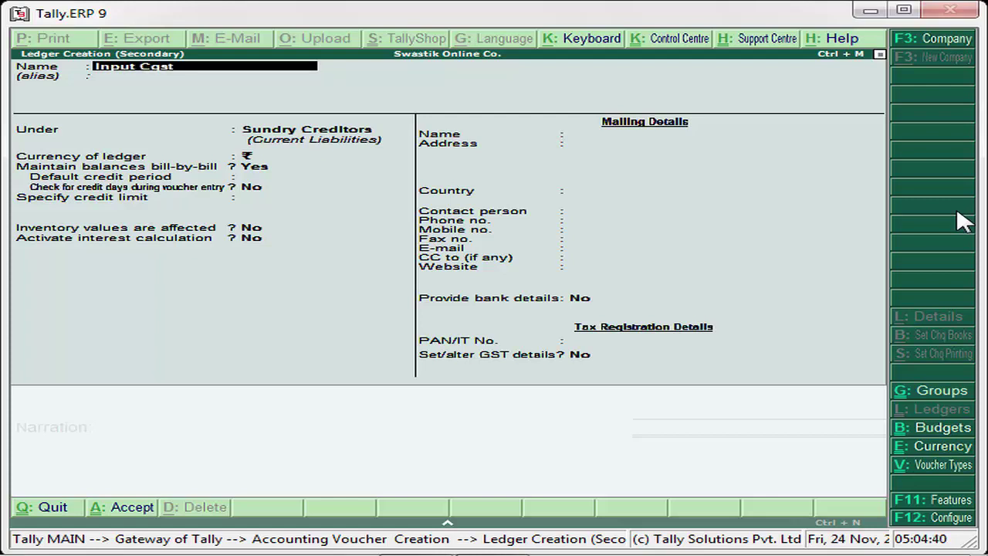
pyautogui.write(' @9% Account')
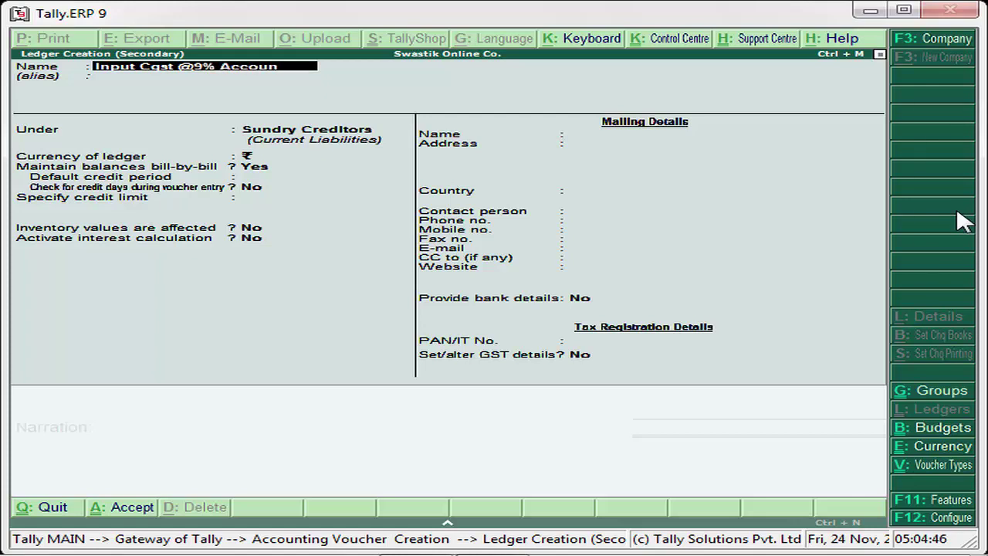
pyautogui.press('Return')
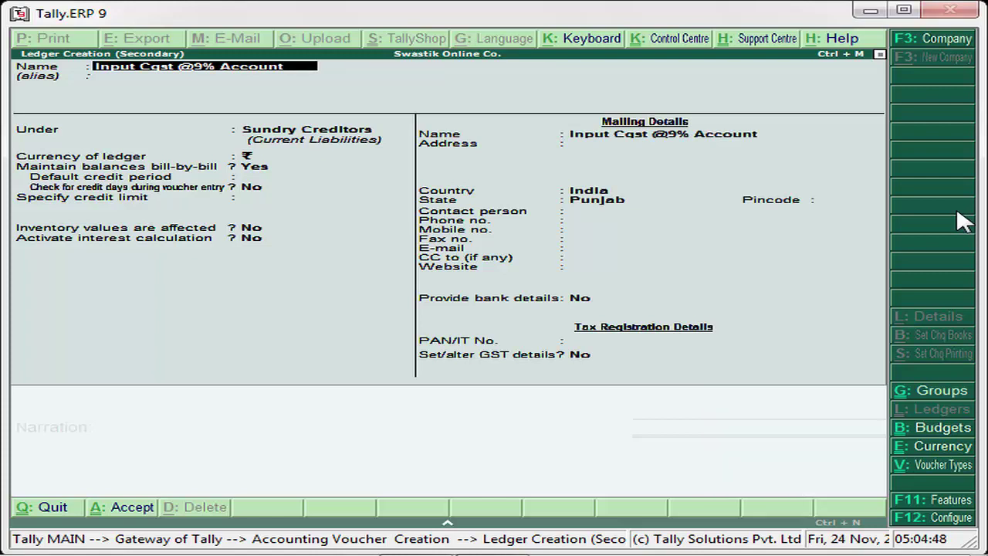
pyautogui.press('Return')
pyautogui.write('1')
pyautogui.press('Return')
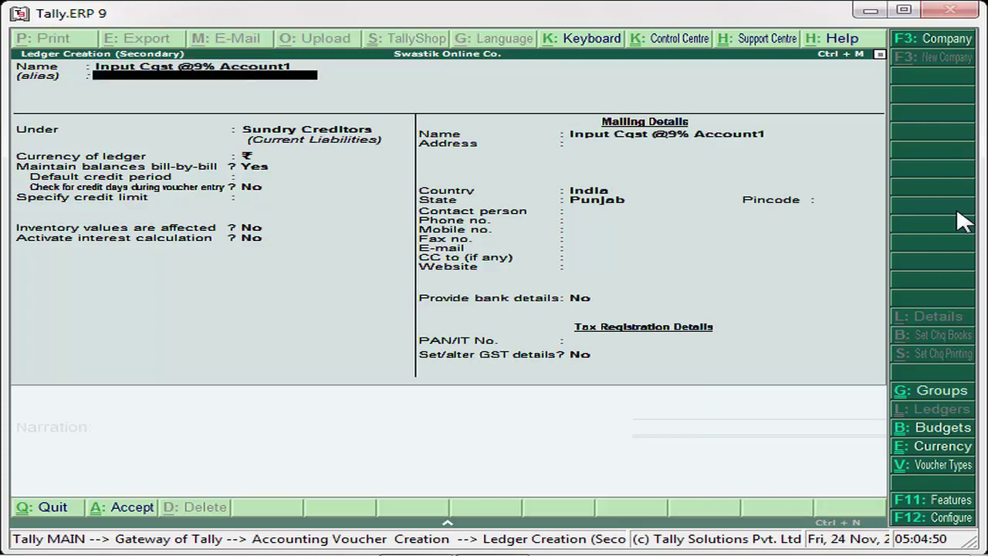
# Step: Leave the ledger's alias blank and place it under the Duties & Taxes group
pyautogui.press('Return')
pyautogui.write('D')
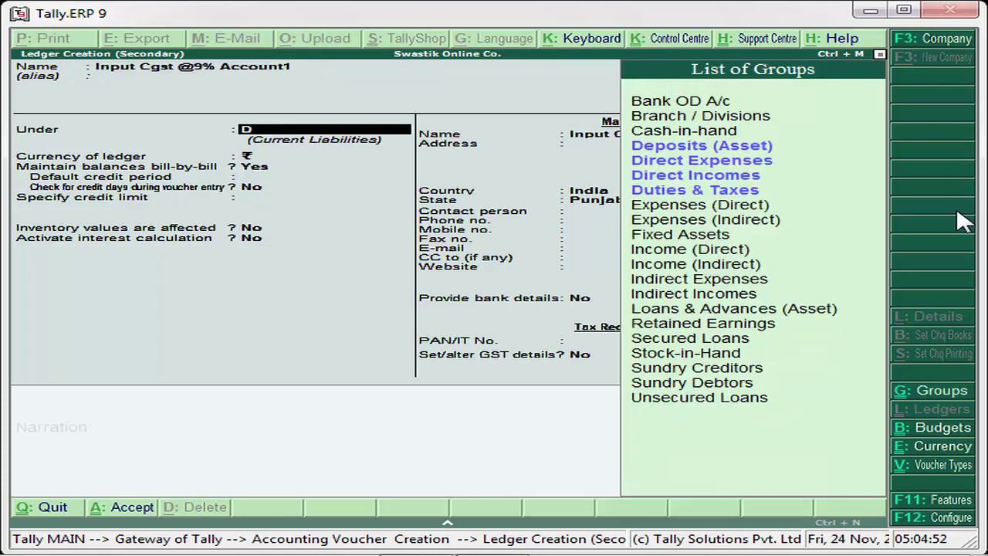
pyautogui.press('Down')
pyautogui.press('Down')
pyautogui.press('Down')
pyautogui.press('Return')
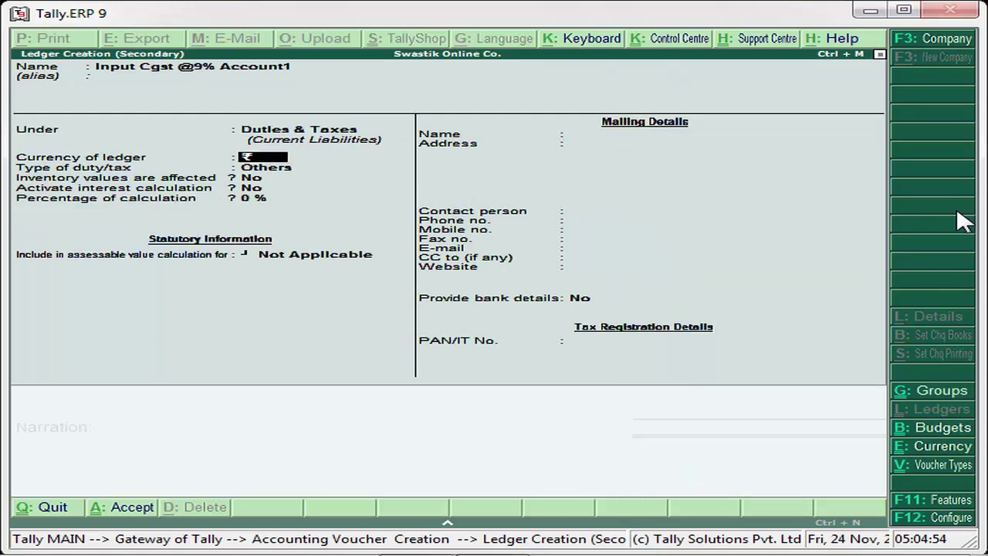
# Step: Set the ledger's type of duty/tax to GST with Central Tax as the tax type, and save the ledger
pyautogui.press('Return')
pyautogui.press('Up')
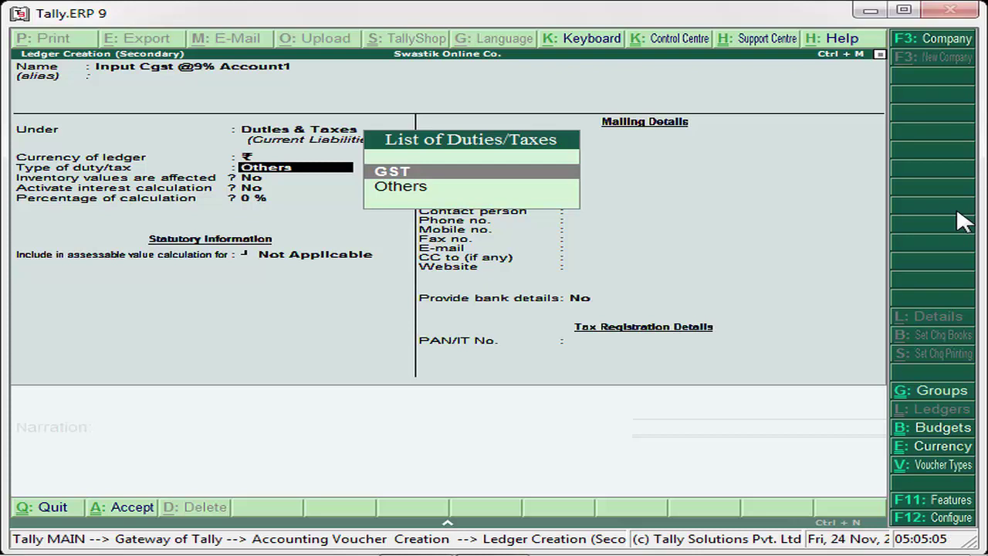
pyautogui.press('Return')
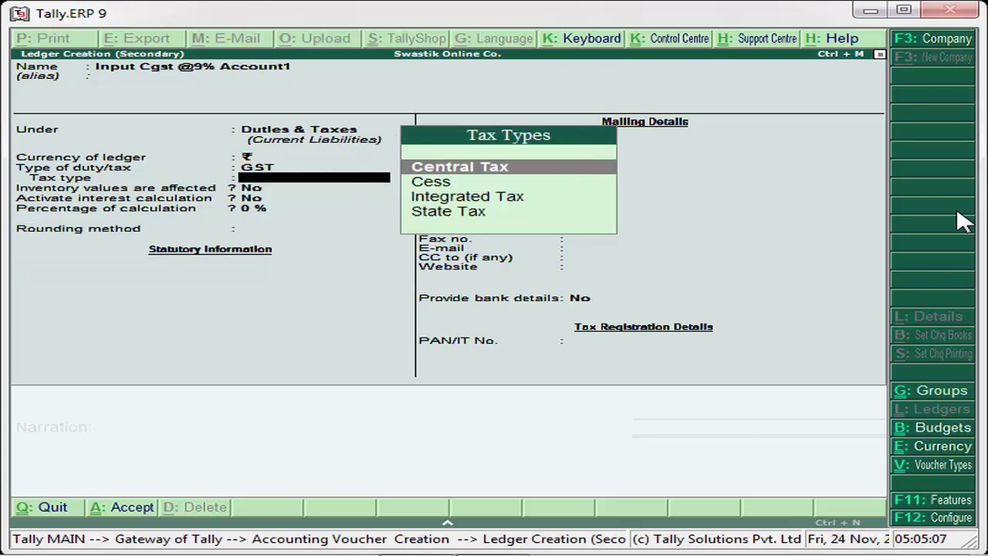
pyautogui.press('Return')
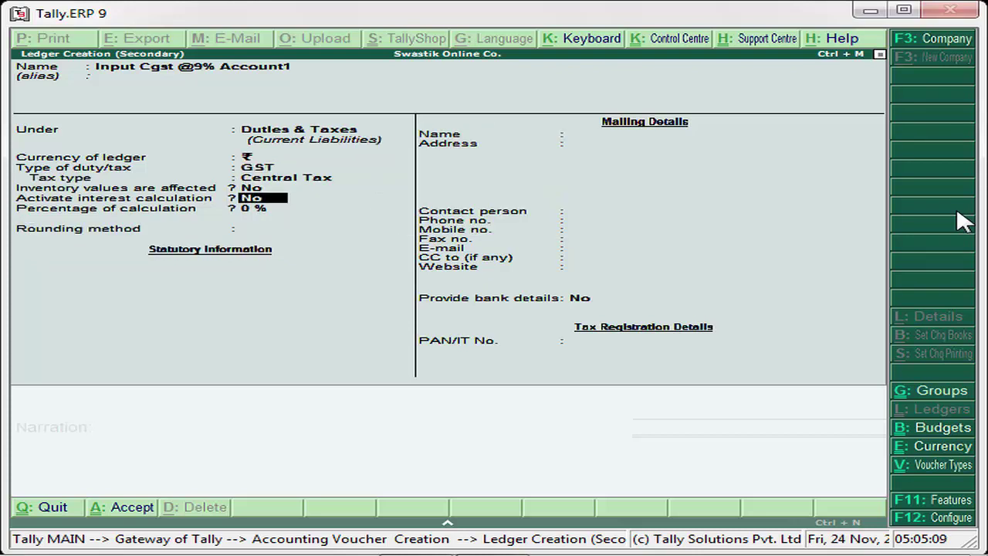
pyautogui.press('Return')
pyautogui.press('Return')
pyautogui.press('y')
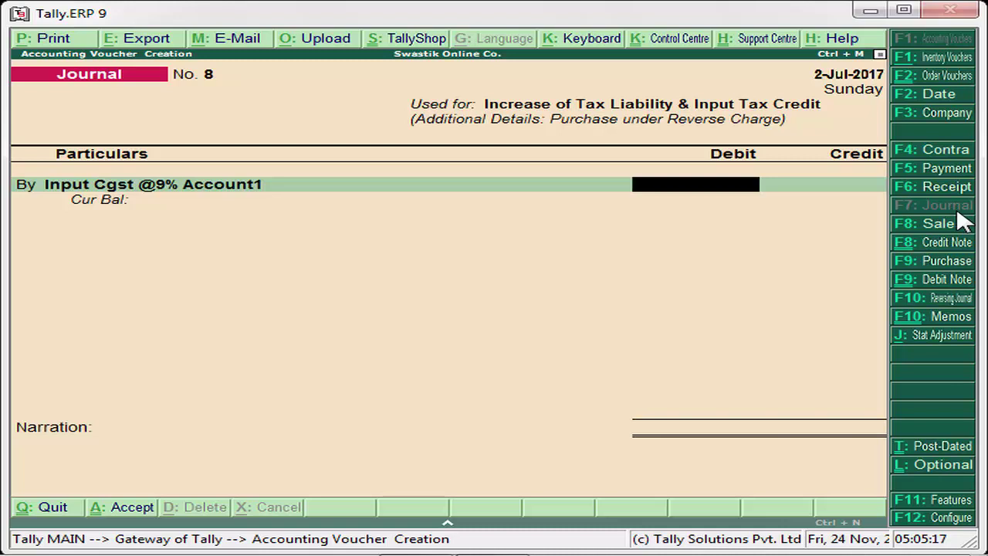
# Step: Quit the unsaved journal voucher and display the Day Book
pyautogui.press('Escape')
pyautogui.press('Return')
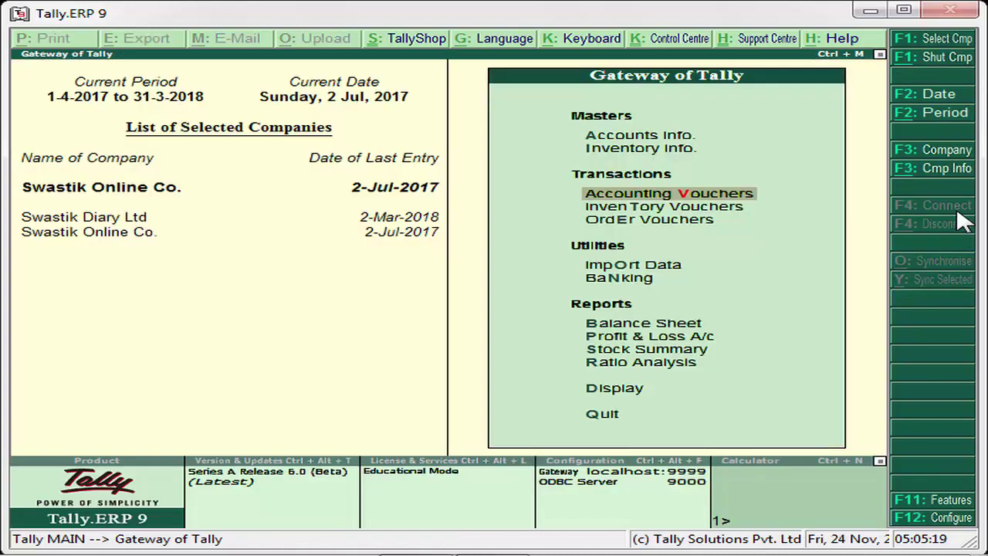
pyautogui.press('d')
pyautogui.press('Down')
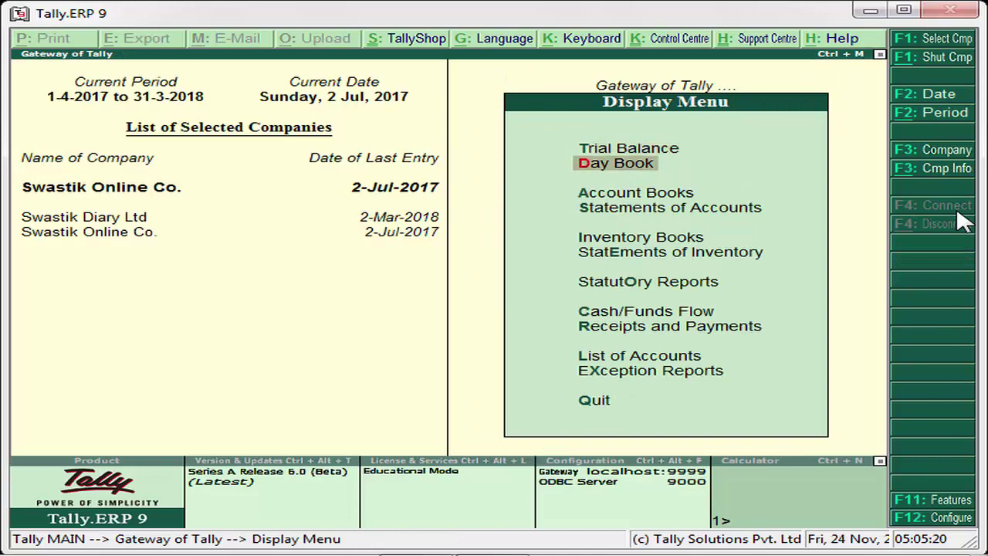
pyautogui.press('Return')
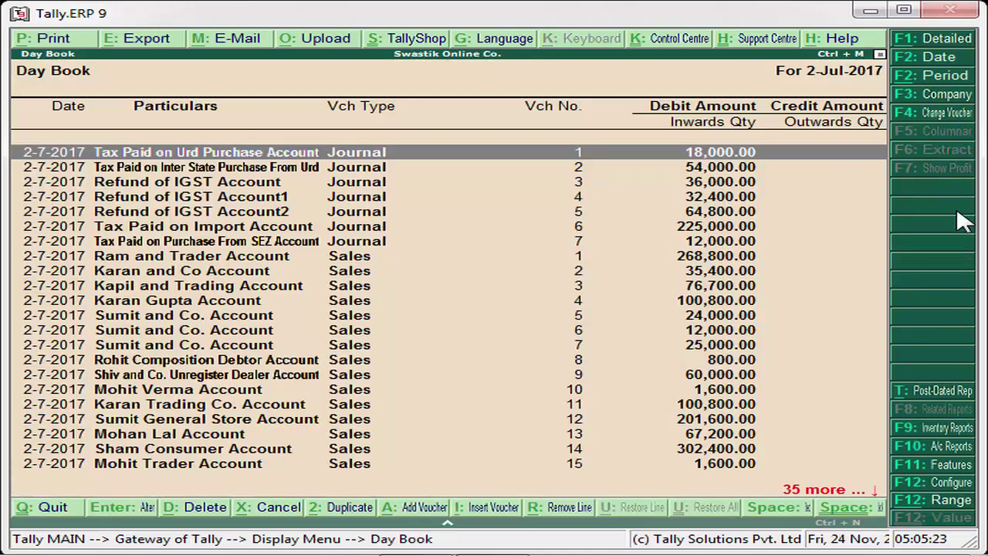
# Step: Open purchase voucher No. 23 in the Day Book to check its purchase ledger and taxable amount, and leave it unchanged
pyautogui.press('Down')
pyautogui.press('Down')
pyautogui.press('Down')
pyautogui.press('Down')
pyautogui.press('Down')
pyautogui.press('Down')
pyautogui.press('Down')
pyautogui.press('Down')
pyautogui.press('Down')
pyautogui.press('Down')
pyautogui.press('Down')
pyautogui.press('Down')
pyautogui.press('Down')
pyautogui.press('Down')
pyautogui.press('Down')
pyautogui.press('Down')
pyautogui.press('Down')
pyautogui.press('Down')
pyautogui.press('Down')
pyautogui.press('Down')
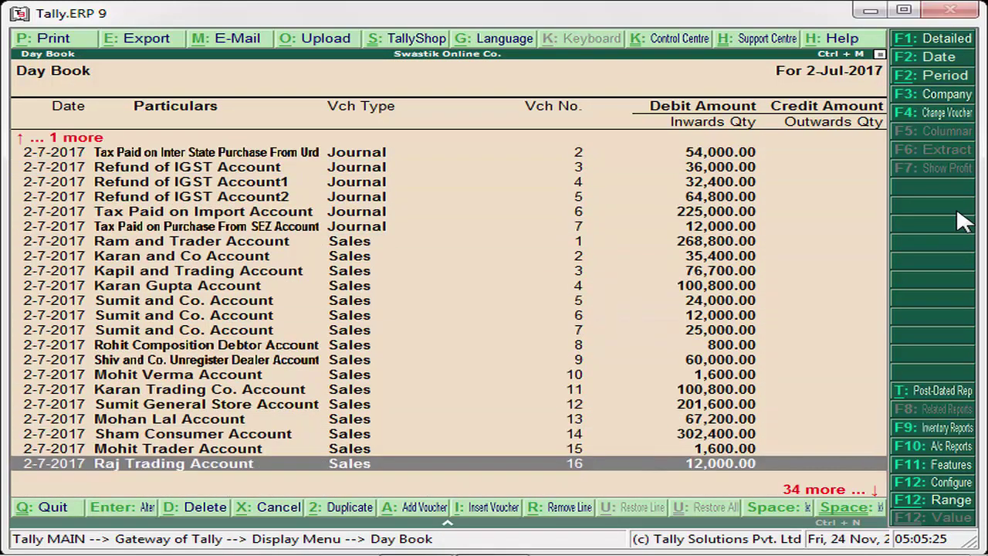
pyautogui.press('Down')
pyautogui.press('Down')
pyautogui.press('Down')
pyautogui.press('Down')
pyautogui.press('Down')
pyautogui.press('Down')
pyautogui.press('Down')
pyautogui.press('Down')
pyautogui.press('Down')
pyautogui.press('Down')
pyautogui.press('Down')
pyautogui.press('Down')
pyautogui.press('Down')
pyautogui.press('Down')
pyautogui.press('Down')
pyautogui.press('Down')
pyautogui.press('Down')
pyautogui.press('Down')
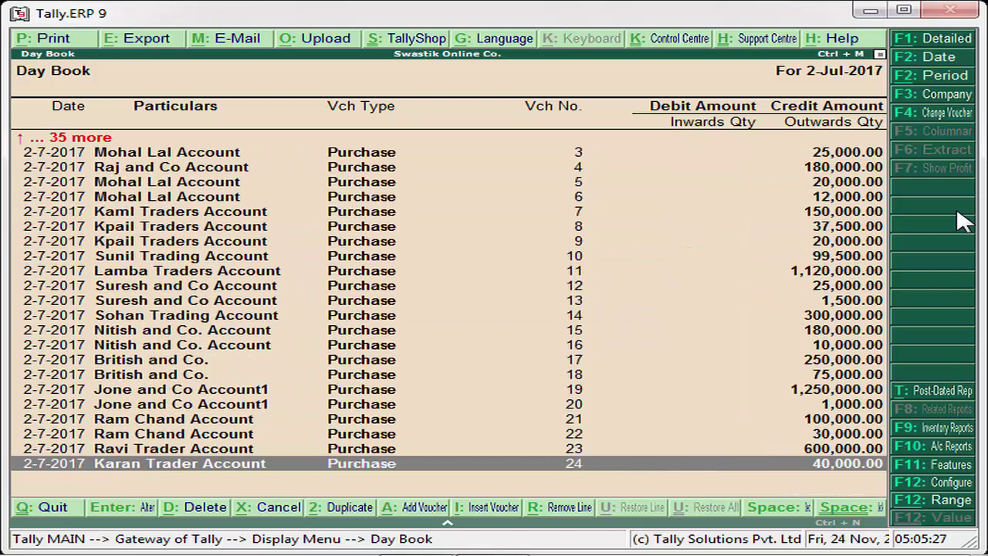
pyautogui.press('Up')
pyautogui.press('Return')
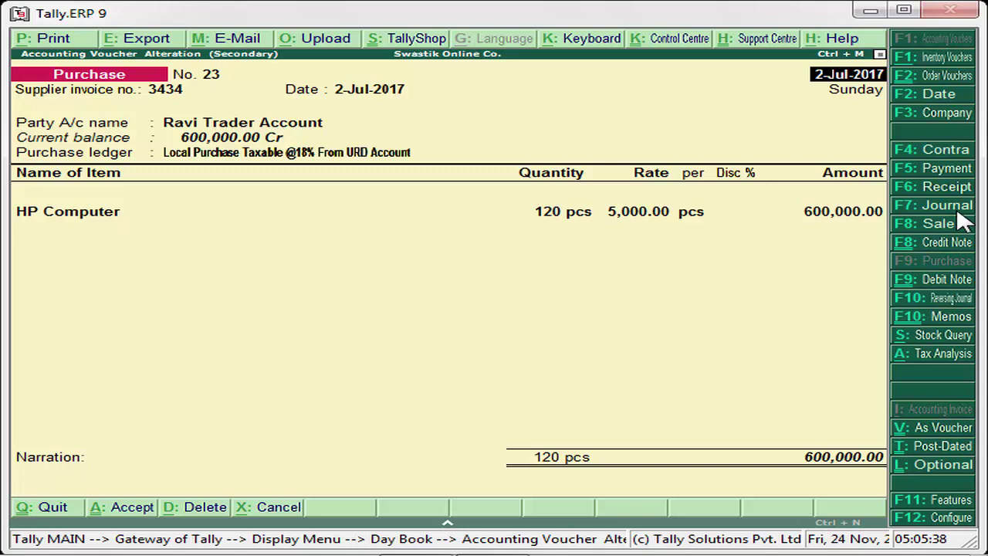
pyautogui.press('Escape')
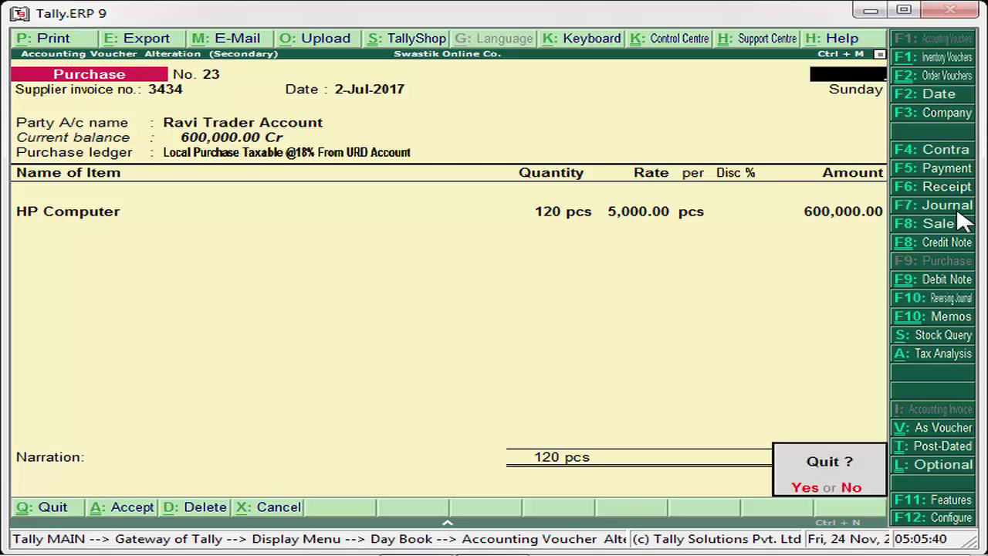
pyautogui.press('Return')
pyautogui.press('Escape')
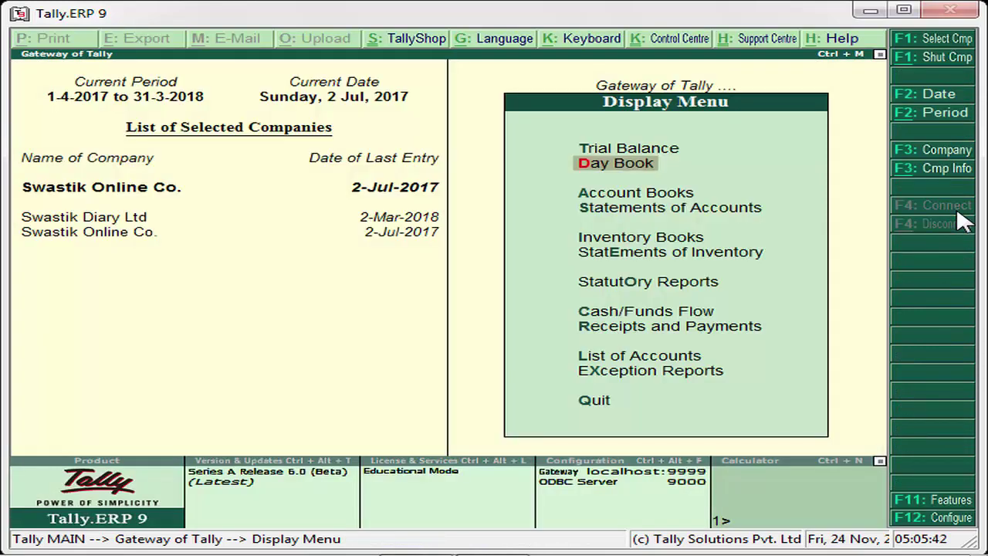
# Step: Reopen the Day Book, check the ledger and amount of purchase voucher No. 24, and return to the Gateway of Tally
pyautogui.press('Return')
pyautogui.press('Down')
pyautogui.press('Down')
pyautogui.press('Down')
pyautogui.press('Down')
pyautogui.press('Down')
pyautogui.press('Down')
pyautogui.press('Down')
pyautogui.press('Down')
pyautogui.press('Down')
pyautogui.press('Down')
pyautogui.press('Down')
pyautogui.press('Down')
pyautogui.press('Down')
pyautogui.press('Down')
pyautogui.press('Down')
pyautogui.press('Down')
pyautogui.press('Down')
pyautogui.press('Down')
pyautogui.press('Down')
pyautogui.press('Down')
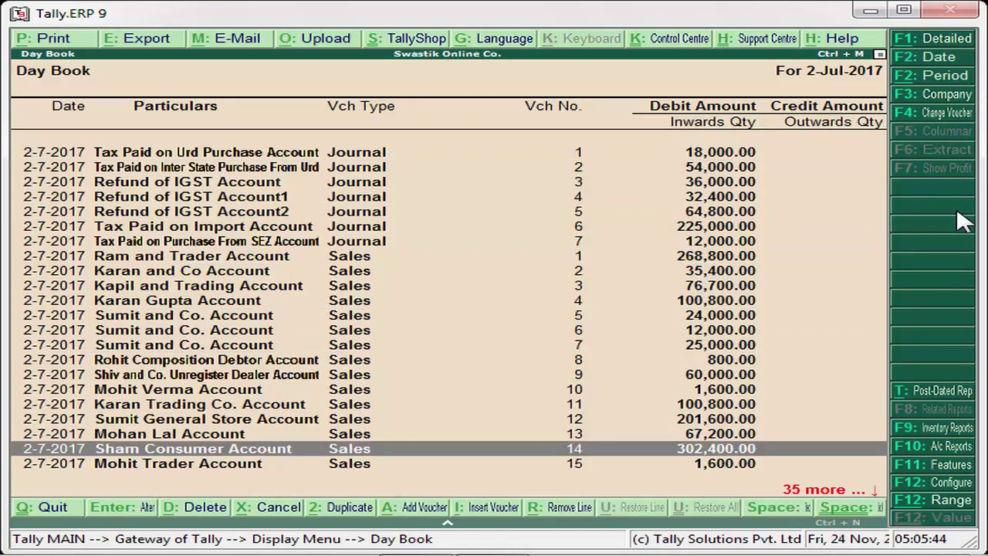
pyautogui.press('Down')
pyautogui.press('Down')
pyautogui.press('Down')
pyautogui.press('Down')
pyautogui.press('Down')
pyautogui.press('Down')
pyautogui.press('Down')
pyautogui.press('Down')
pyautogui.press('Down')
pyautogui.press('Down')
pyautogui.press('Down')
pyautogui.press('Down')
pyautogui.press('Down')
pyautogui.press('Down')
pyautogui.press('Down')
pyautogui.press('Down')
pyautogui.press('Down')
pyautogui.press('Down')
pyautogui.press('Down')
pyautogui.press('Down')
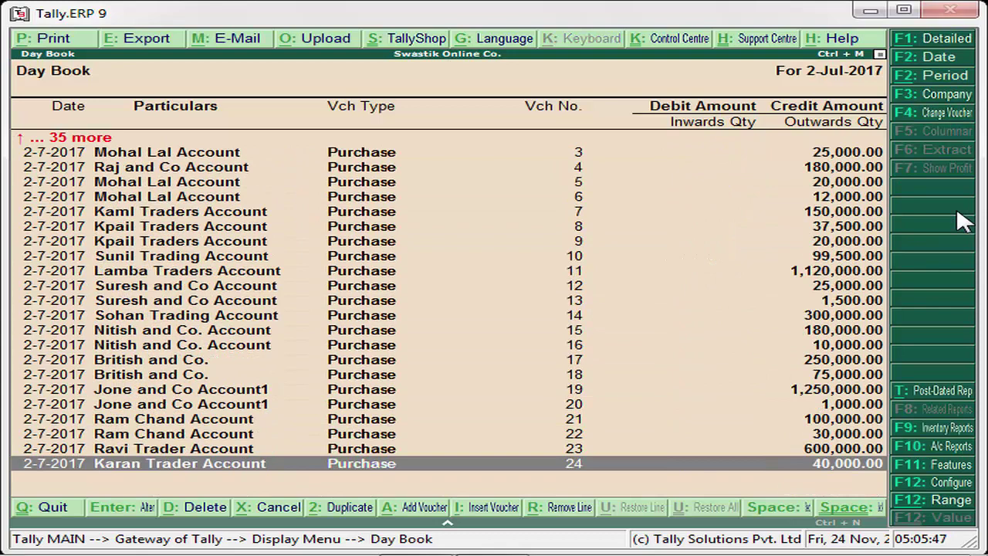
pyautogui.press('Return')
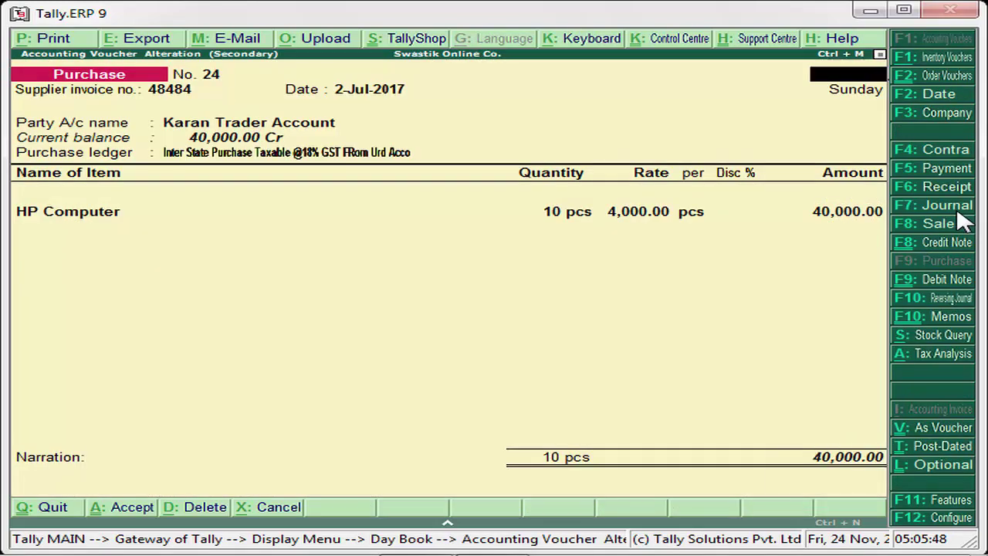
pyautogui.press('Escape')
pyautogui.press('Escape')
pyautogui.press('Escape')
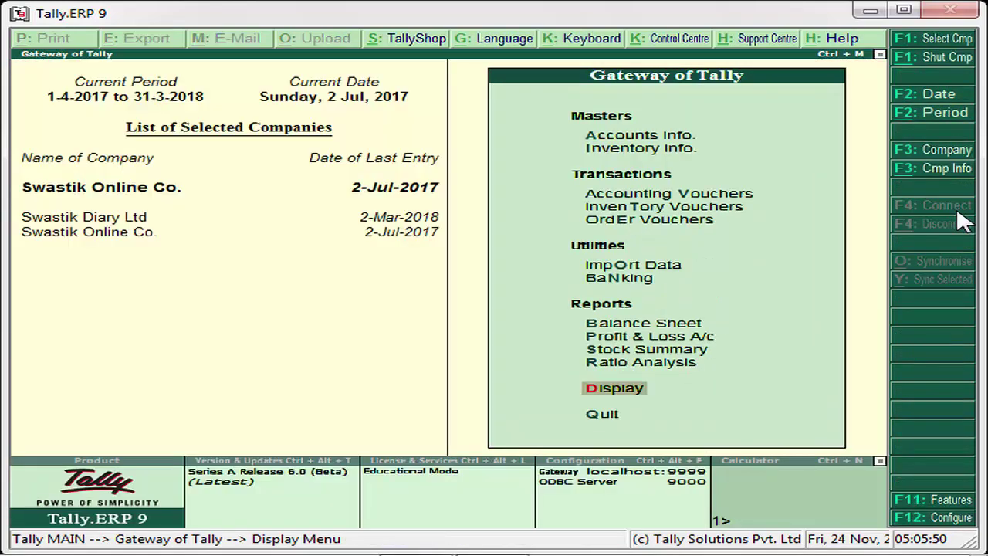
# Step: Go back to accounting voucher entry and switch to a new journal voucher
pyautogui.press('Up')
pyautogui.press('Up')
pyautogui.press('Up')
pyautogui.press('Up')
pyautogui.press('Up')
pyautogui.press('Up')
pyautogui.press('Up')
pyautogui.press('Up')
pyautogui.press('Up')
pyautogui.press('Return')
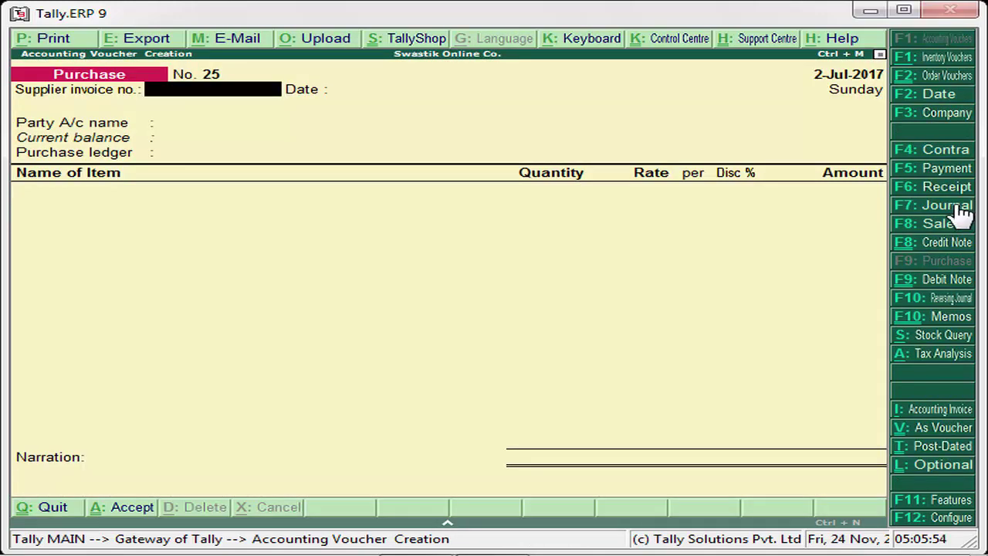
pyautogui.click(947, 205)
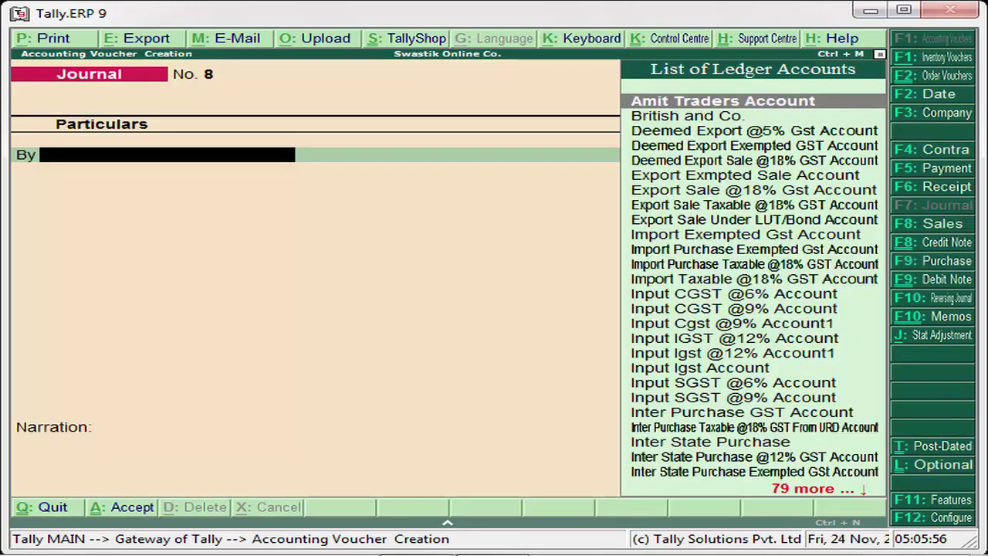
# Step: Debit the Input CGST @9% Account with 54,000 on the first journal line
pyautogui.write('In')
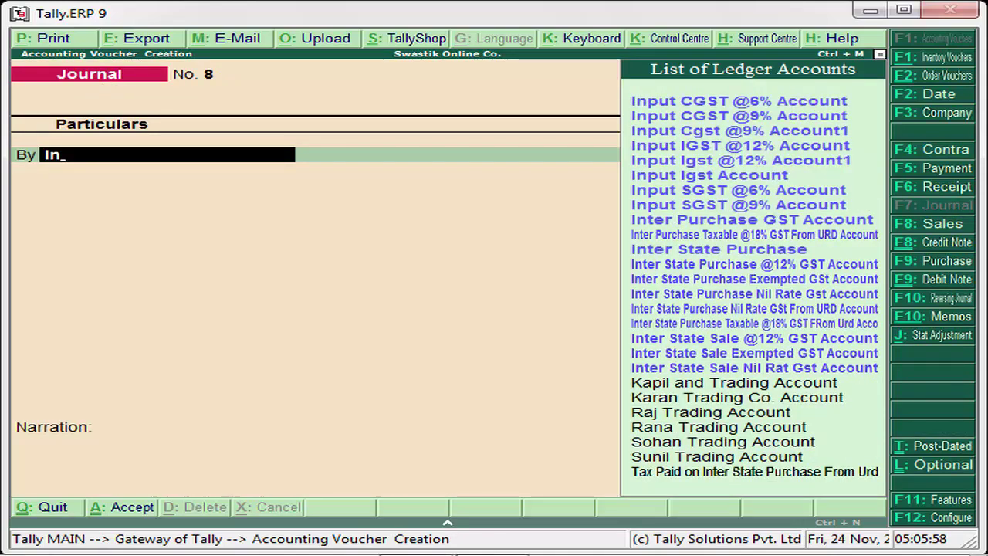
pyautogui.press('Down')
pyautogui.press('Down')
pyautogui.press('Up')
pyautogui.press('Return')
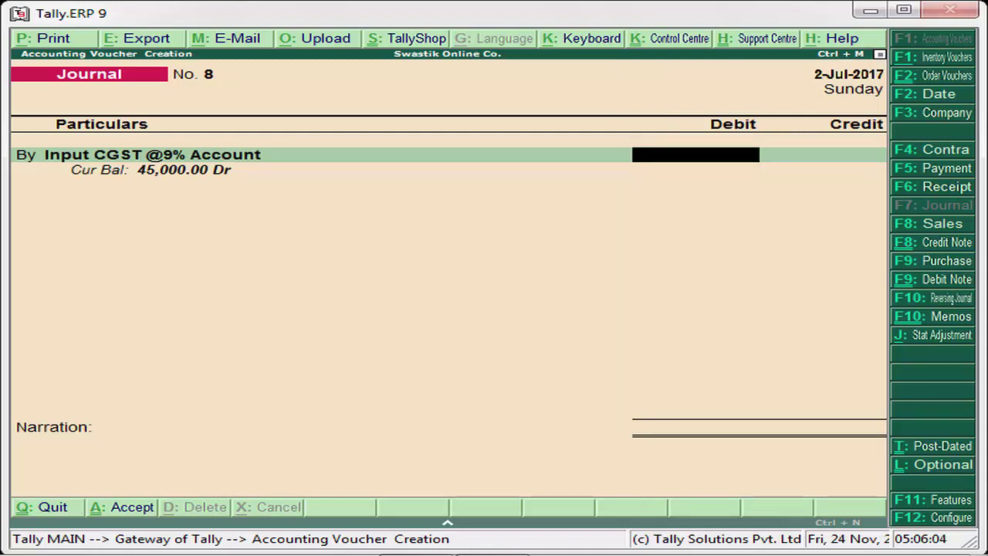
pyautogui.write('54,000')
pyautogui.press('Return')
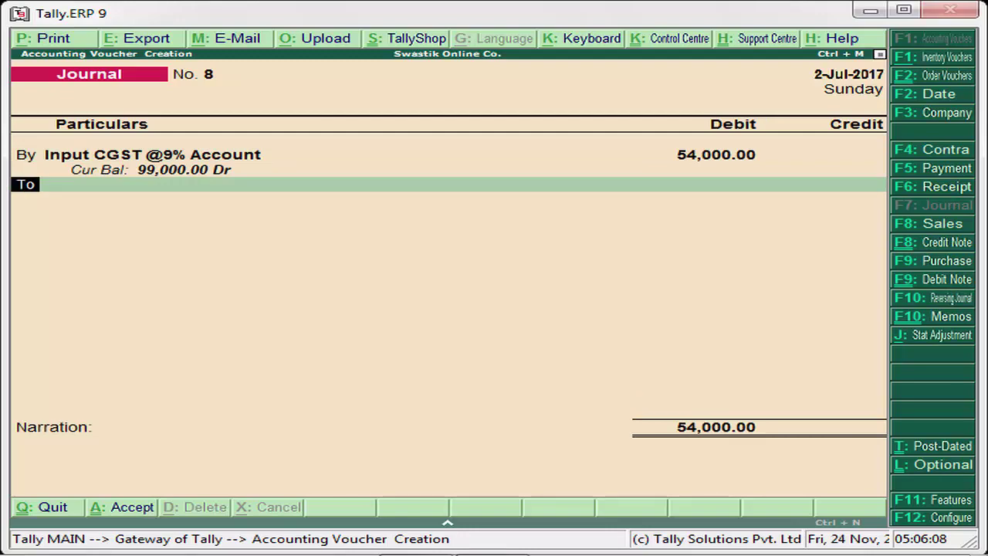
# Step: Make the second journal line a By entry and start creating a ledger for it named Input SGST @9% Account1
pyautogui.write('by')
pyautogui.press('Return')
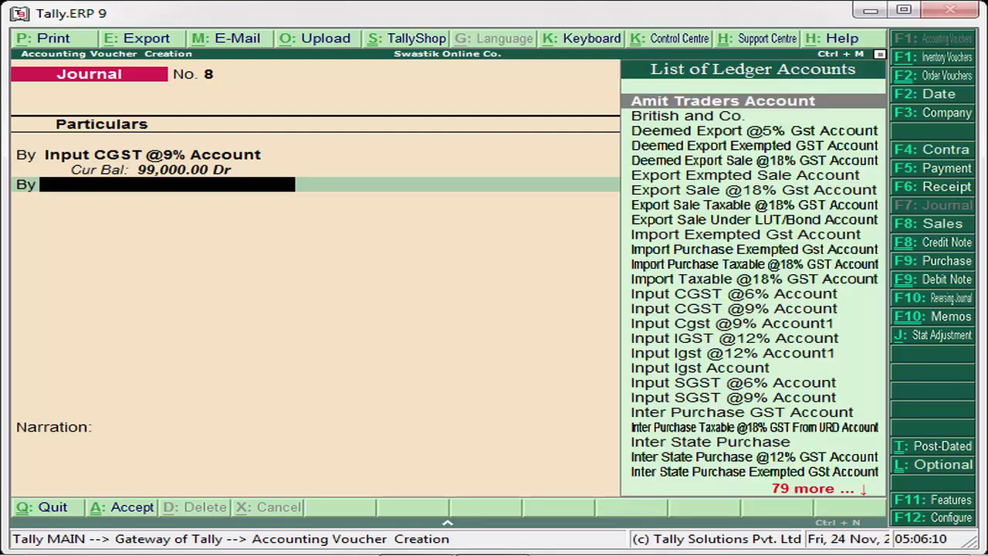
pyautogui.write('In')
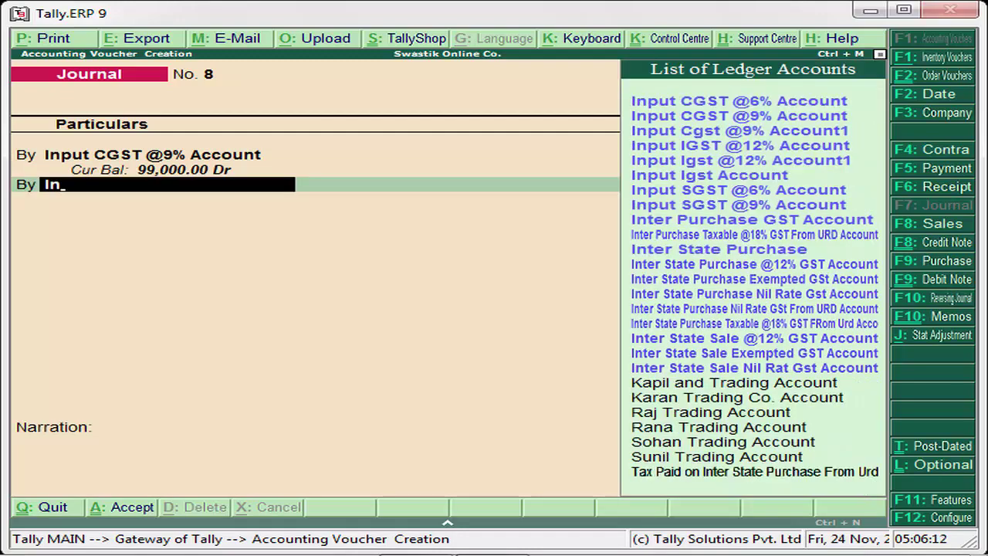
pyautogui.hotkey('alt', 'c')
pyautogui.write('put SG')
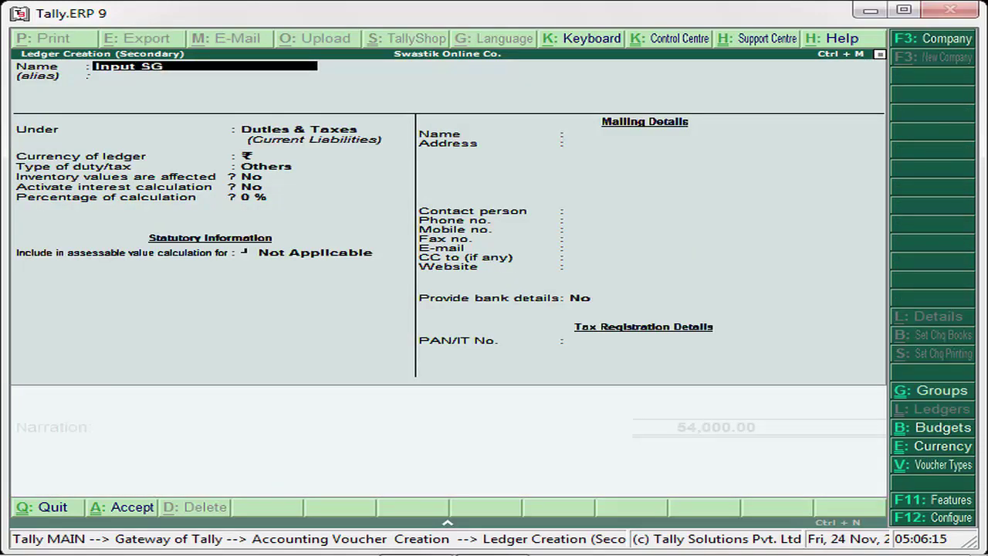
pyautogui.write('ST @9% Account')
pyautogui.press('Return')
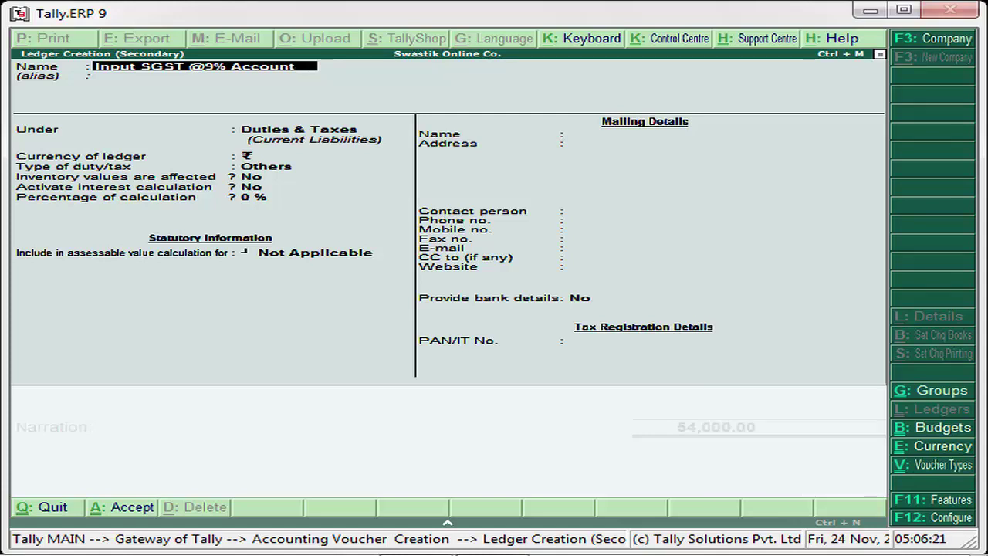
pyautogui.write('1')
pyautogui.press('Return')
# Step: Set the new SGST ledger's type of duty/tax to GST with State Tax as the tax type, and save it under Duties & Taxes
pyautogui.press('Return')
pyautogui.press('Return')
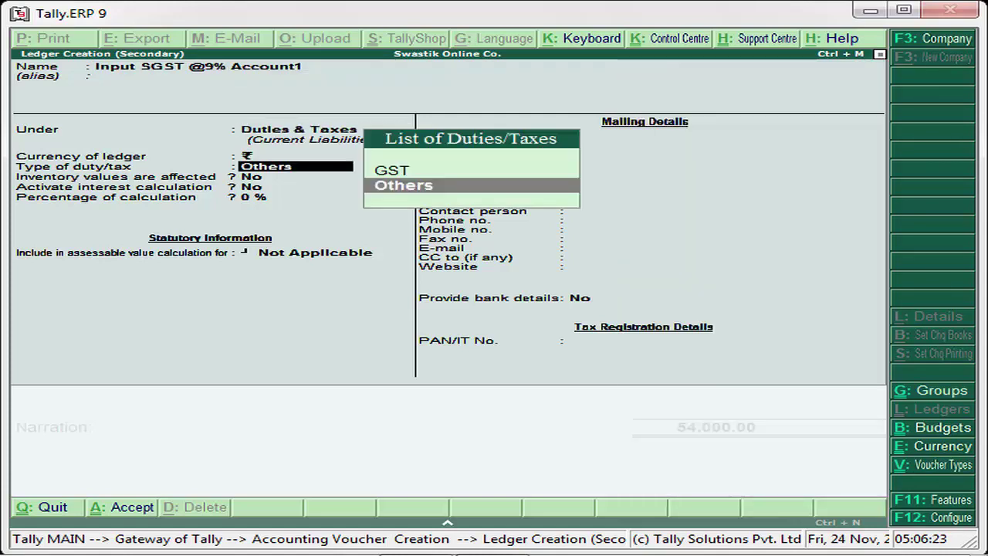
pyautogui.press('Up')
pyautogui.press('Return')
pyautogui.press('Down')
pyautogui.press('Down')
pyautogui.press('Down')
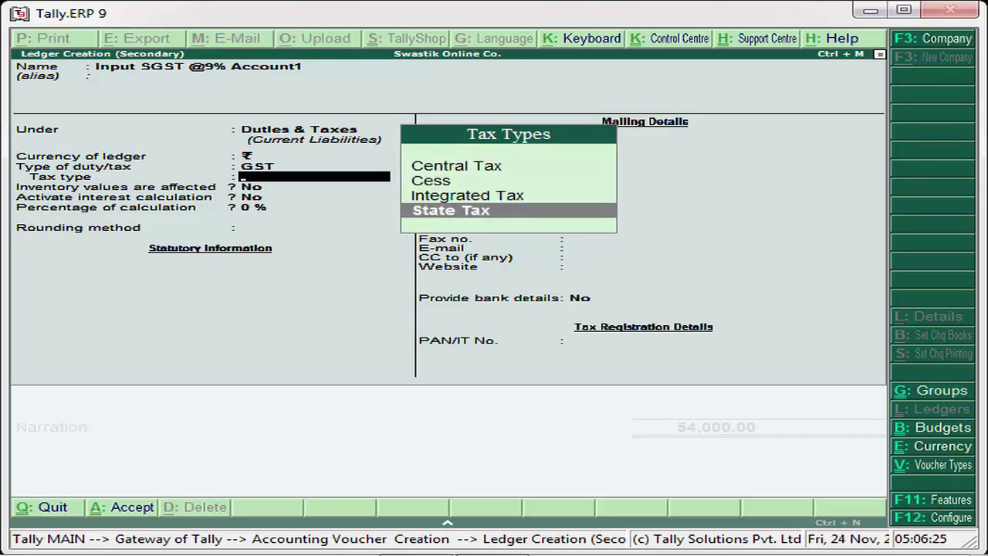
pyautogui.press('Return')
pyautogui.press('Return')
pyautogui.press('Return')
pyautogui.press('Return')
pyautogui.press('Return')
pyautogui.press('Return')
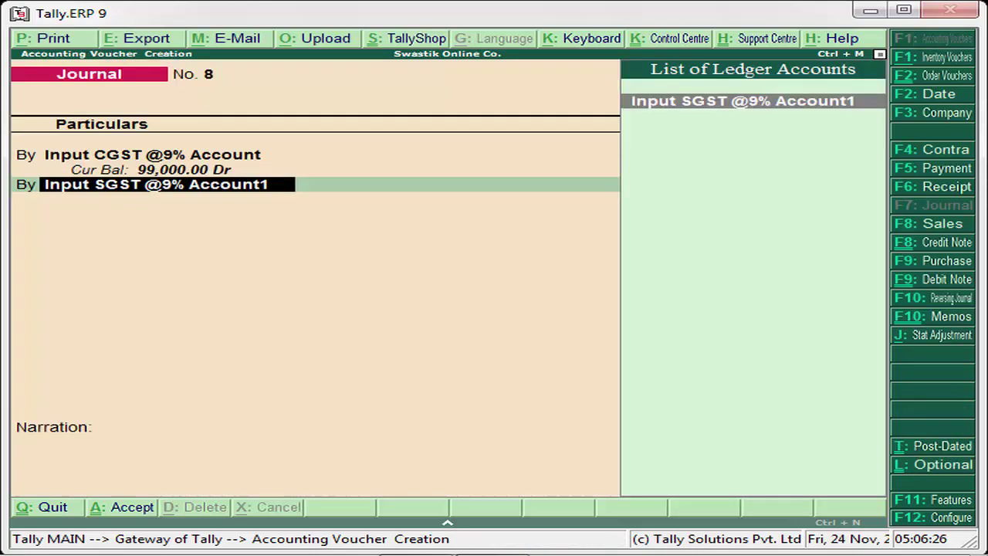
# Step: Debit the Input SGST @9% Account1 with 54,000 on the second journal line
pyautogui.press('Return')
pyautogui.write('5400')
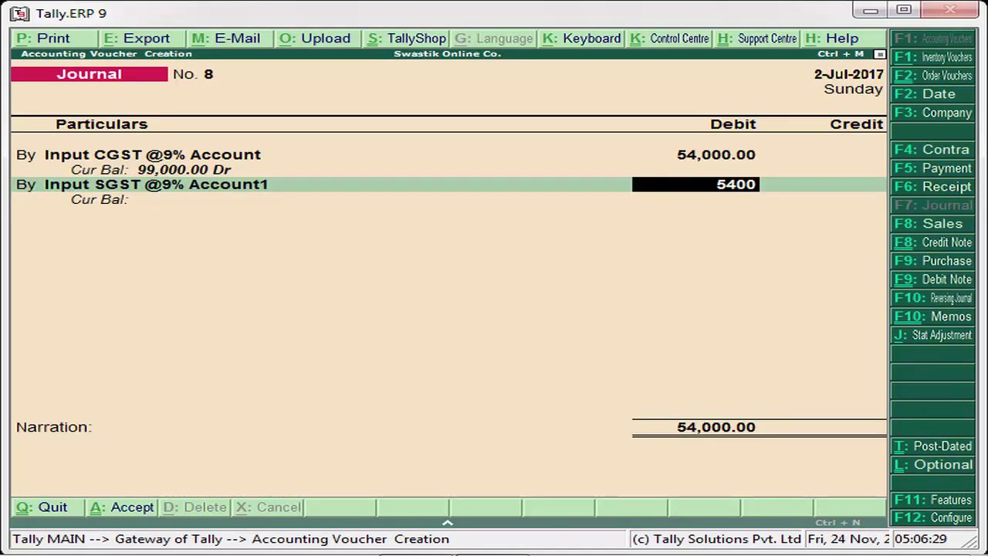
pyautogui.write('0')
pyautogui.press('Return')
pyautogui.press('Return')
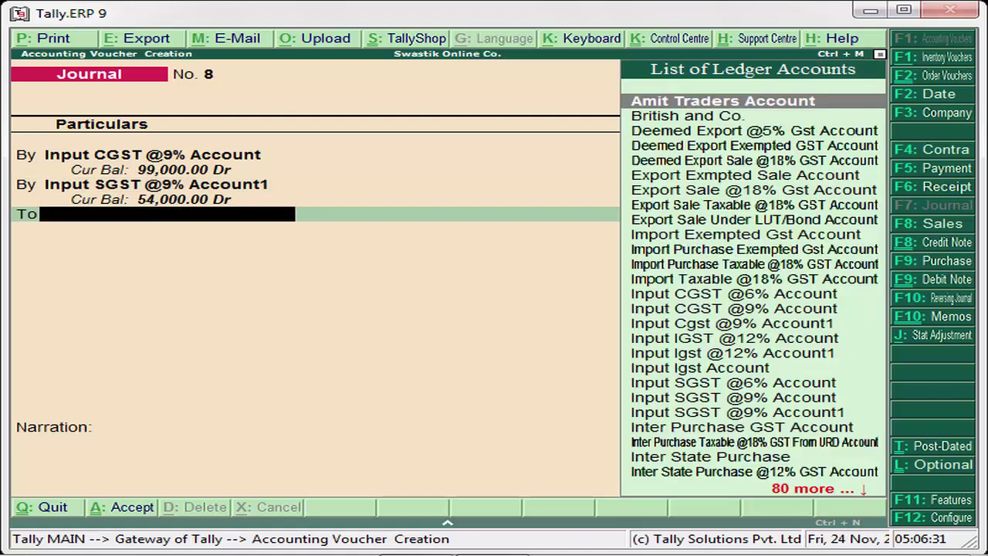
# Step: Start creating a ledger for the first To line of the journal, named Output CGST @9% Account
pyautogui.write('Ou')
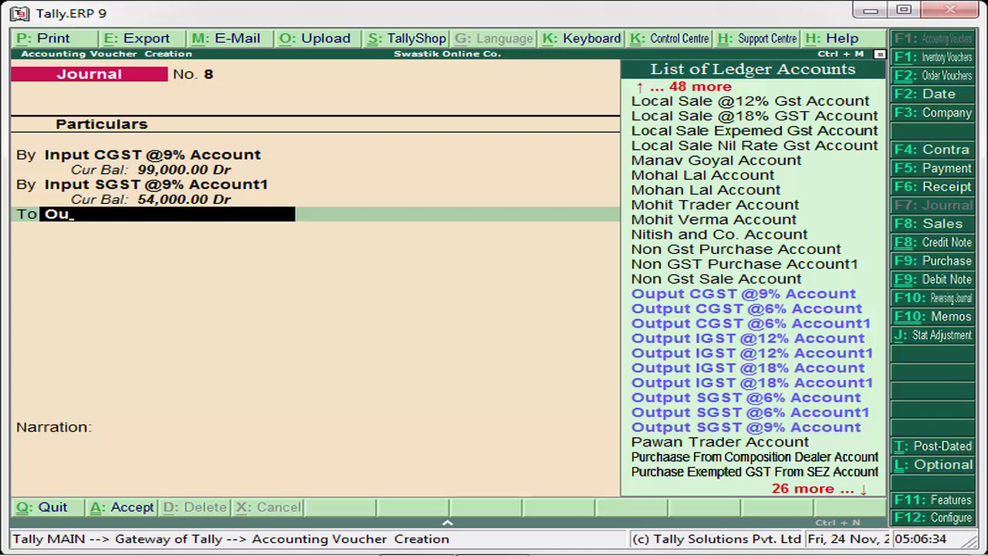
pyautogui.hotkey('alt', 'c')
pyautogui.write('Output')
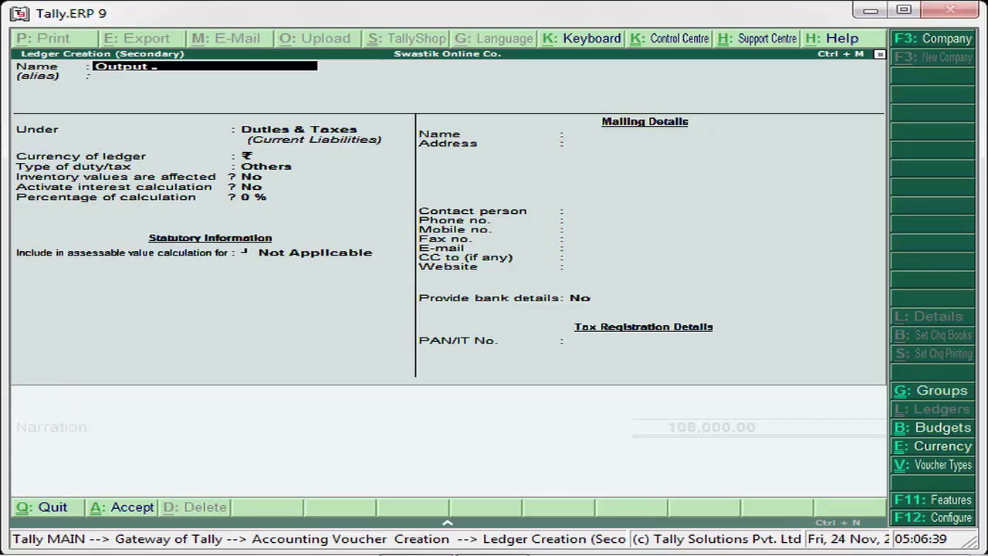
pyautogui.write(' CGST')
pyautogui.write('@9% a')
pyautogui.write('ccount')
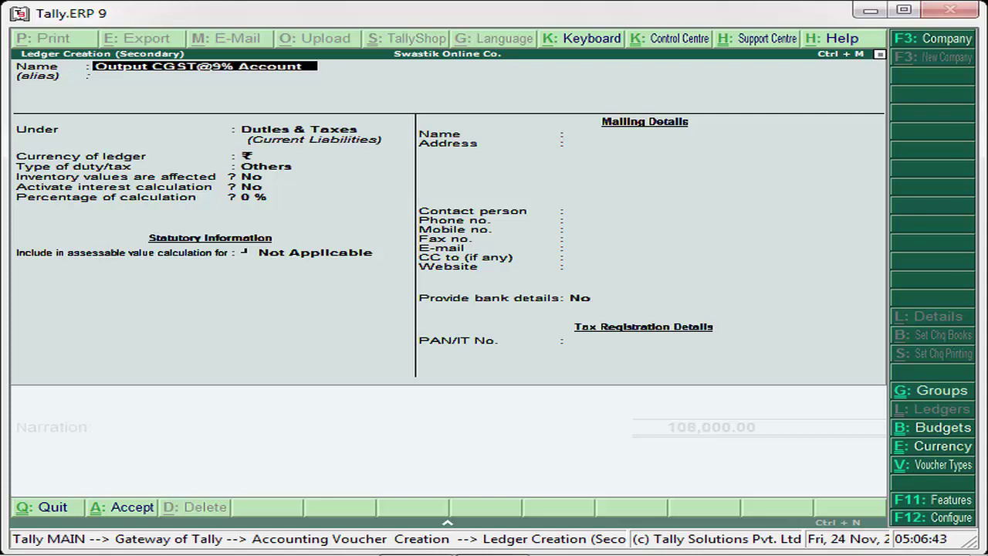
pyautogui.press('Return')
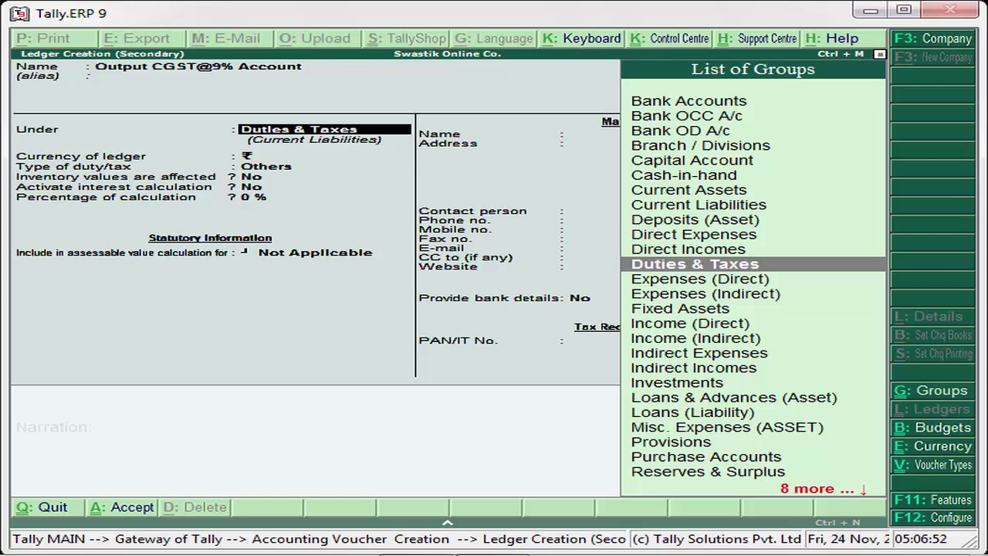
# Step: Keep the Output CGST ledger under Duties & Taxes, set its duty type to GST with Central Tax as the tax type, and save it
pyautogui.press('Return')
pyautogui.press('Return')
pyautogui.press('Up')
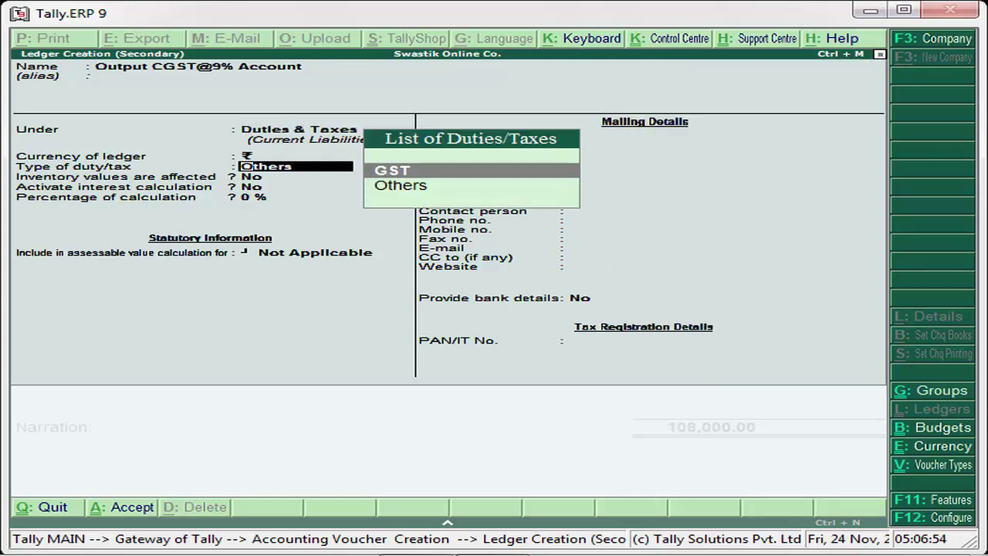
pyautogui.press('Return')
pyautogui.press('Return')
pyautogui.press('Return')
pyautogui.press('BackSpace')
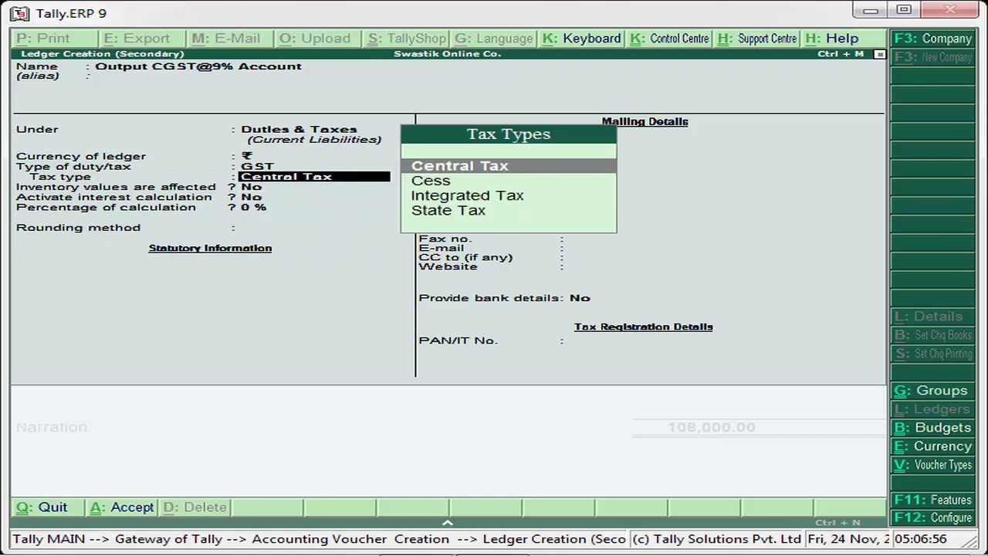
pyautogui.press('Return')
pyautogui.press('Return')
pyautogui.press('Return')
pyautogui.press('Return')
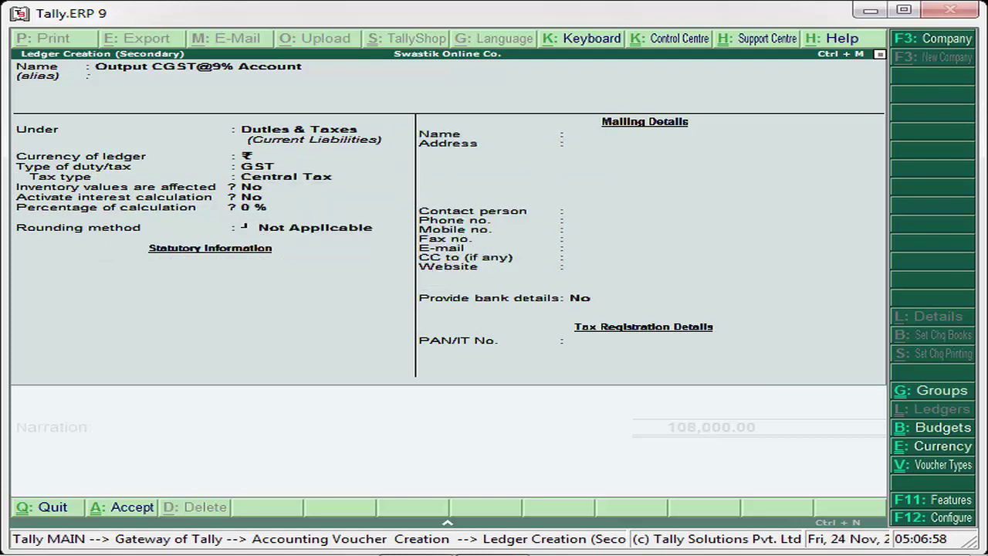
pyautogui.press('Return')
# Step: Credit the Output CGST @9% Account with 54,000 on the third journal line
pyautogui.write('54000')
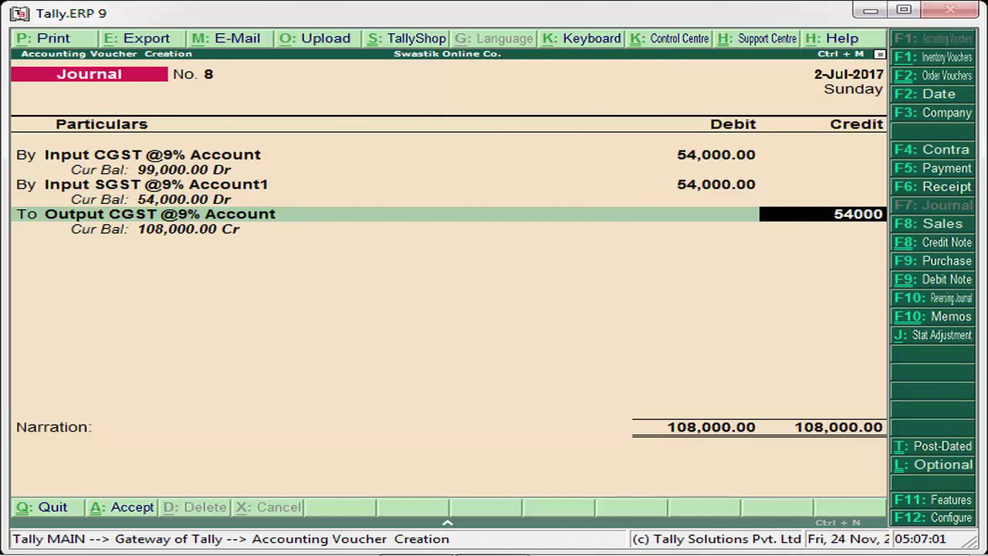
pyautogui.press('Return')
pyautogui.press('Return')
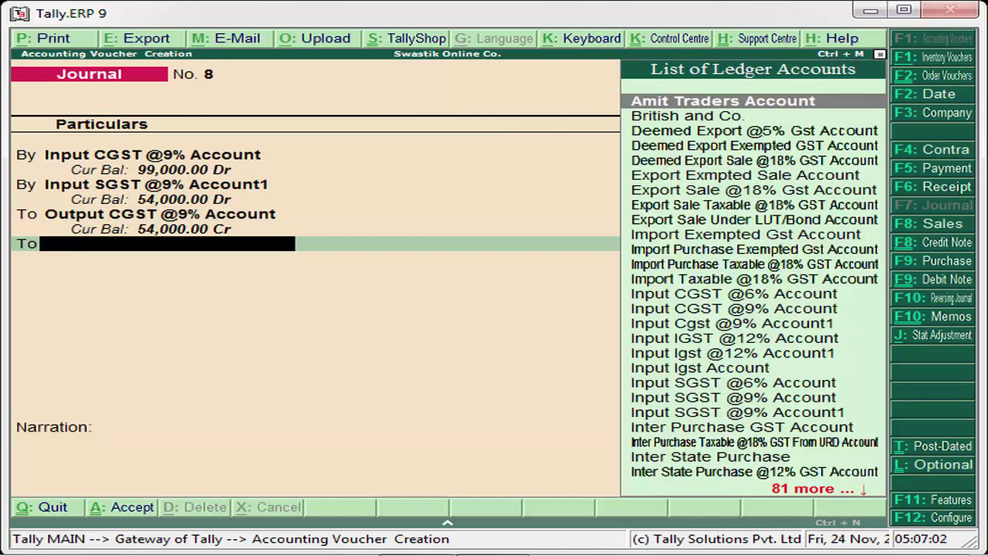
# Step: Start creating a ledger for the next To line, named Output SGST @9% Account1, under Duties & Taxes
pyautogui.write('Ou')
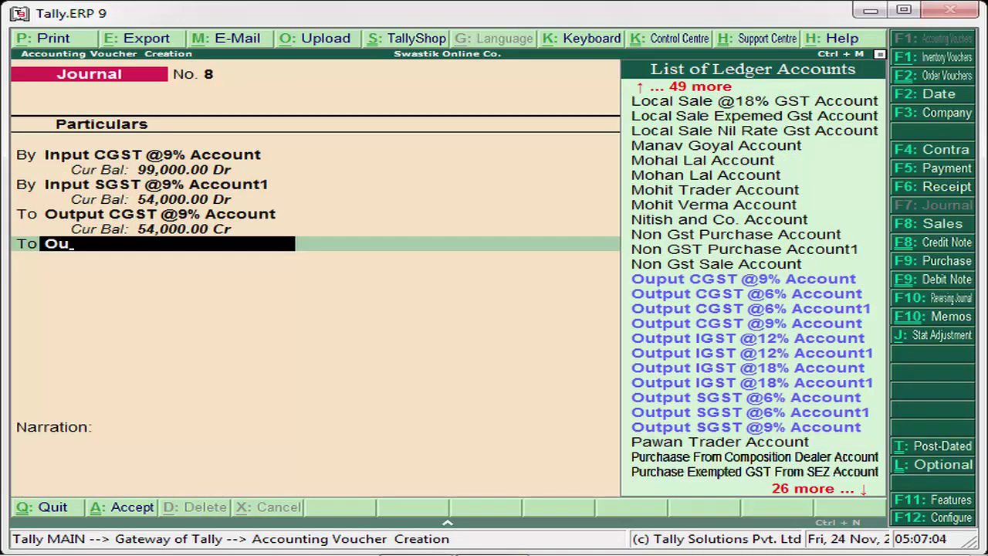
pyautogui.hotkey('alt', 'c')
pyautogui.write('tput ')
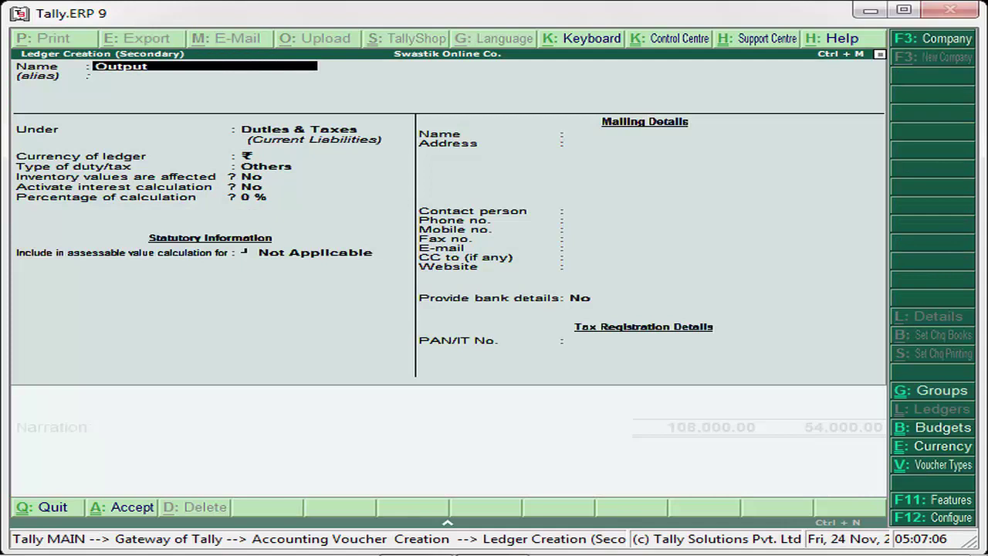
pyautogui.write('SGST @9% Account')
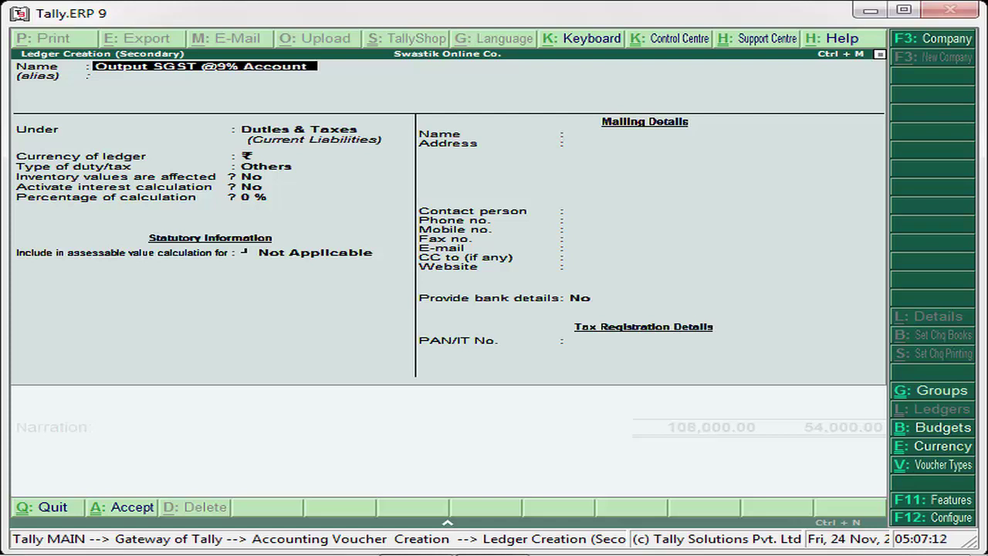
pyautogui.press('Return')
pyautogui.press('Return')
pyautogui.write('1')
pyautogui.press('Return')
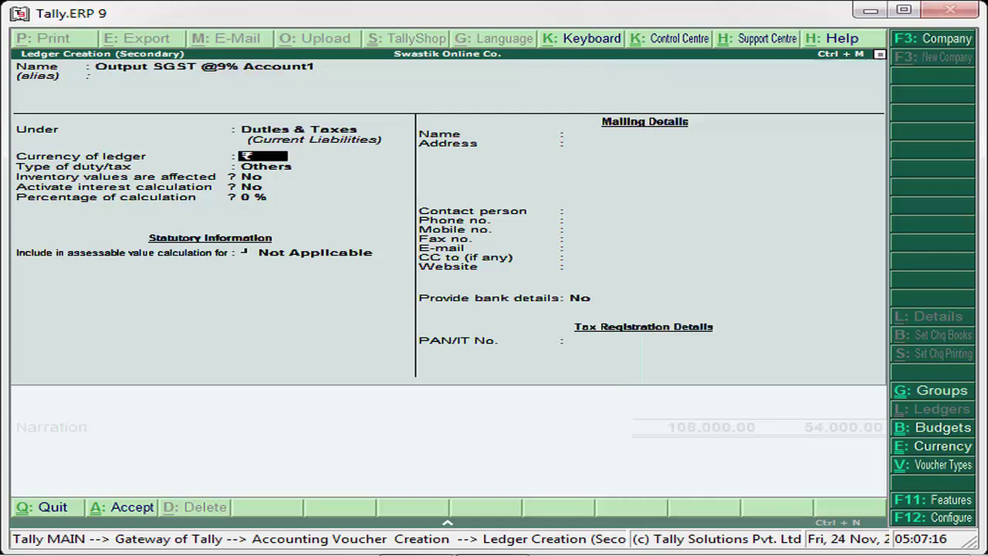
# Step: Set the Output SGST ledger's duty type to GST with State Tax and rounding Not Applicable, and save it
pyautogui.press('Return')
pyautogui.press('Up')
pyautogui.press('Return')
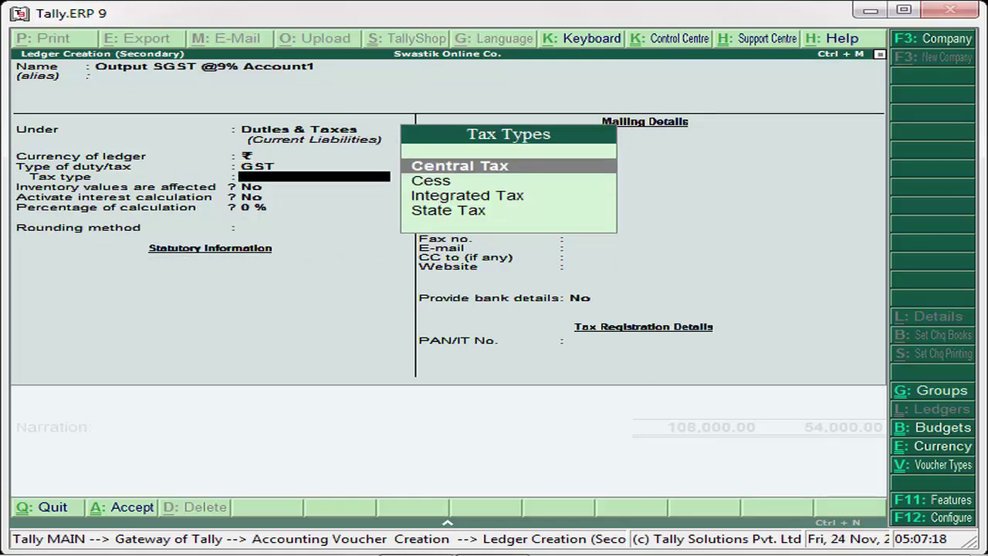
pyautogui.press('Down')
pyautogui.press('Down')
pyautogui.press('Down')
pyautogui.press('Return')
pyautogui.press('Return')
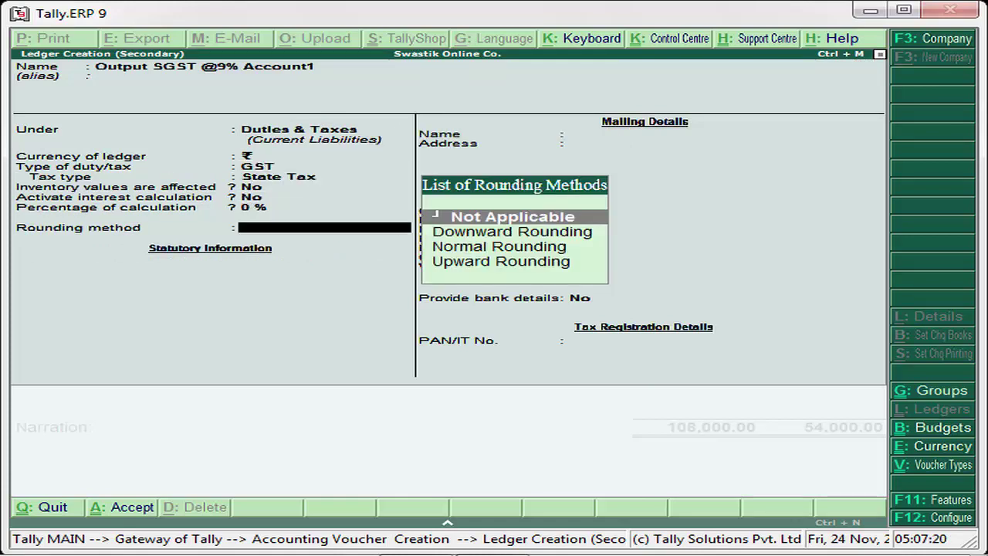
pyautogui.press('Return')
pyautogui.press('Return')
# Step: Credit the Output SGST @9% Account1 with 54,000 and save the journal voucher without a narration
pyautogui.press('Return')
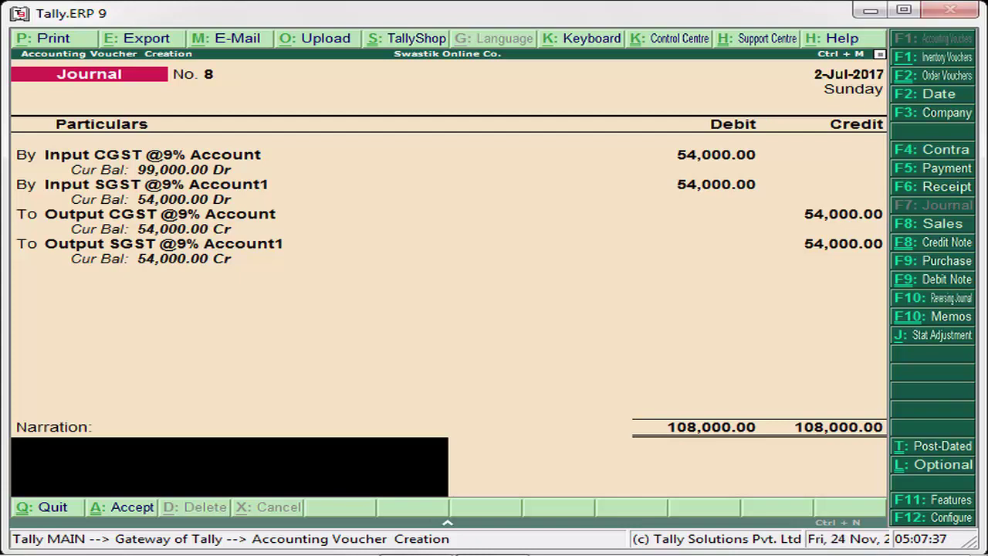
pyautogui.press('Return')
pyautogui.press('Return')
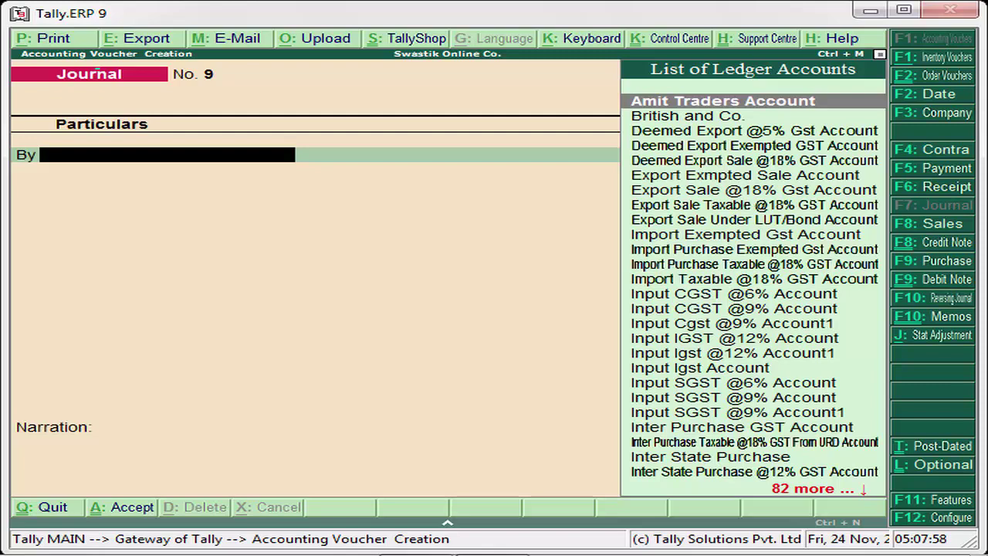
pyautogui.hotkey('alt', 'c')
pyautogui.write('Input')
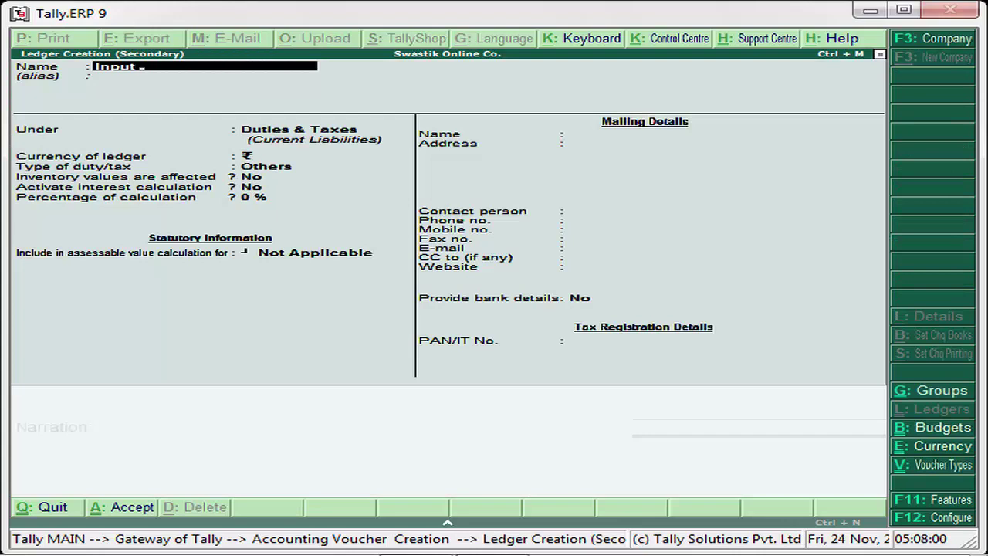
pyautogui.write(' IGST @18% Acco')
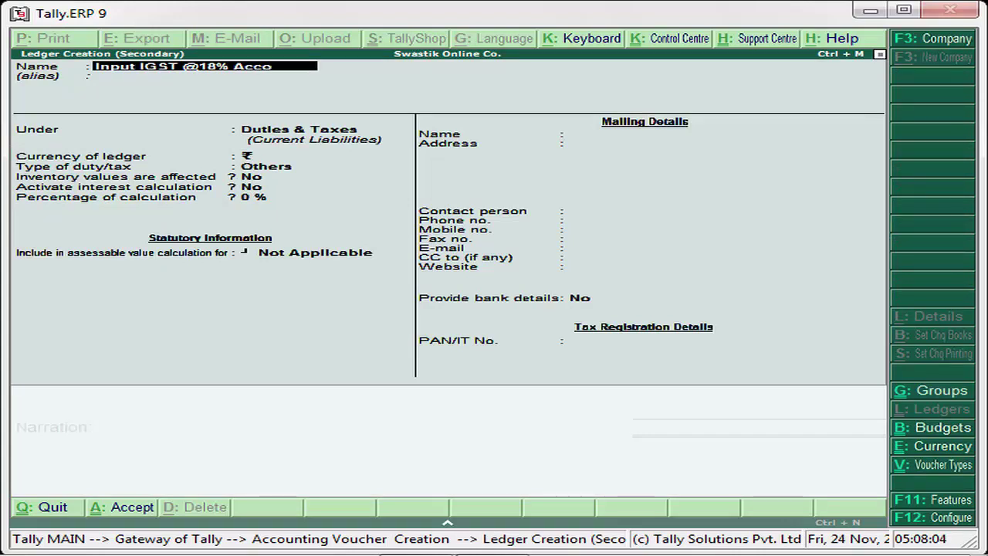
pyautogui.write('unt')
pyautogui.press('Return')
pyautogui.press('Return')
pyautogui.press('Return')
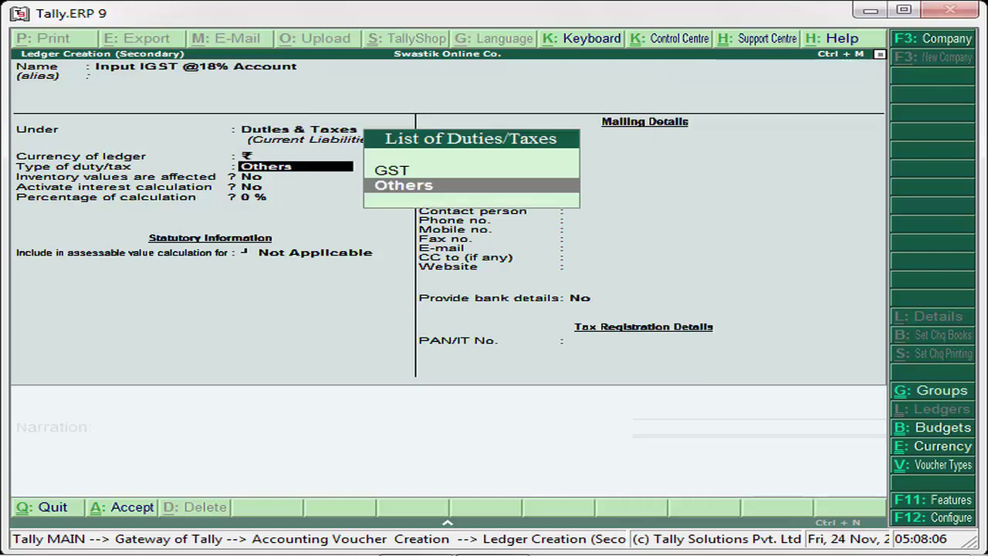
# Step: Set the Input IGST ledger's duty type to GST with Integrated Tax and rounding Not Applicable, and save it
pyautogui.press('Up')
pyautogui.press('Return')
pyautogui.press('Down')
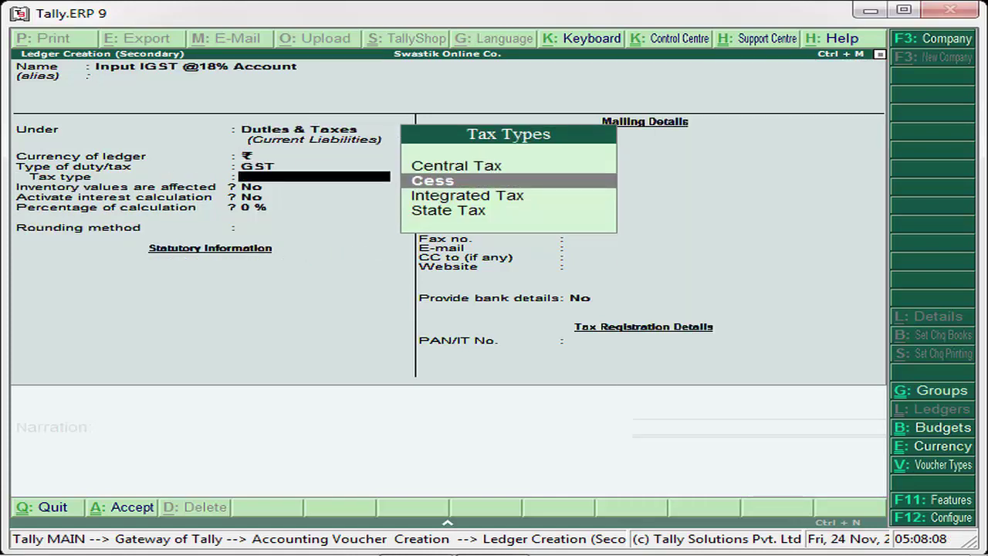
pyautogui.press('Down')
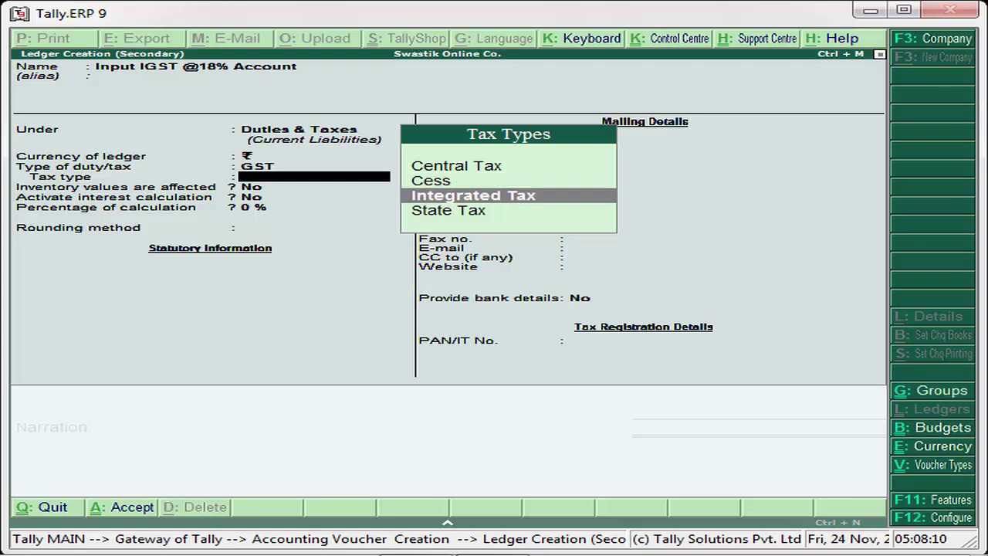
pyautogui.press('Return')
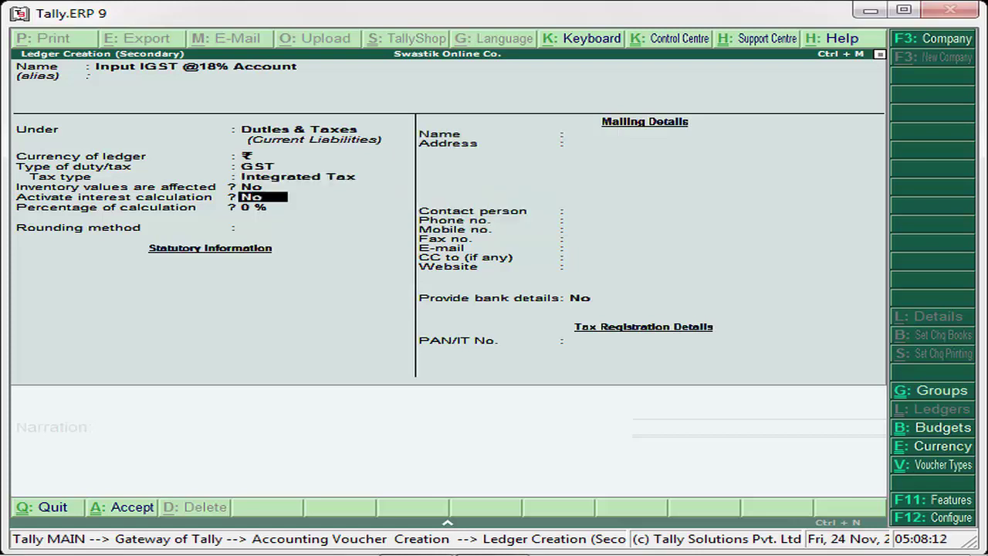
pyautogui.press('Return')
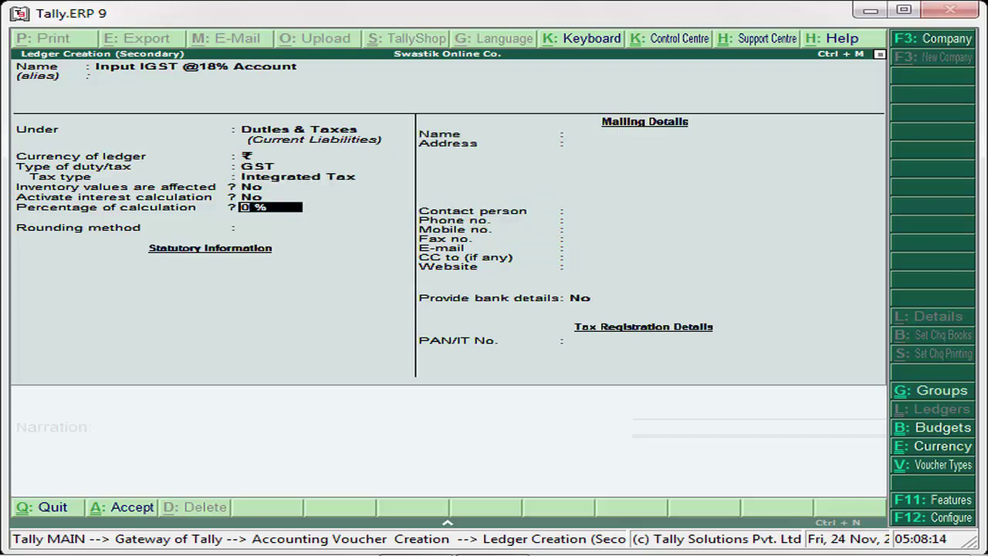
pyautogui.press('Return')
pyautogui.press('Return')
pyautogui.press('Return')
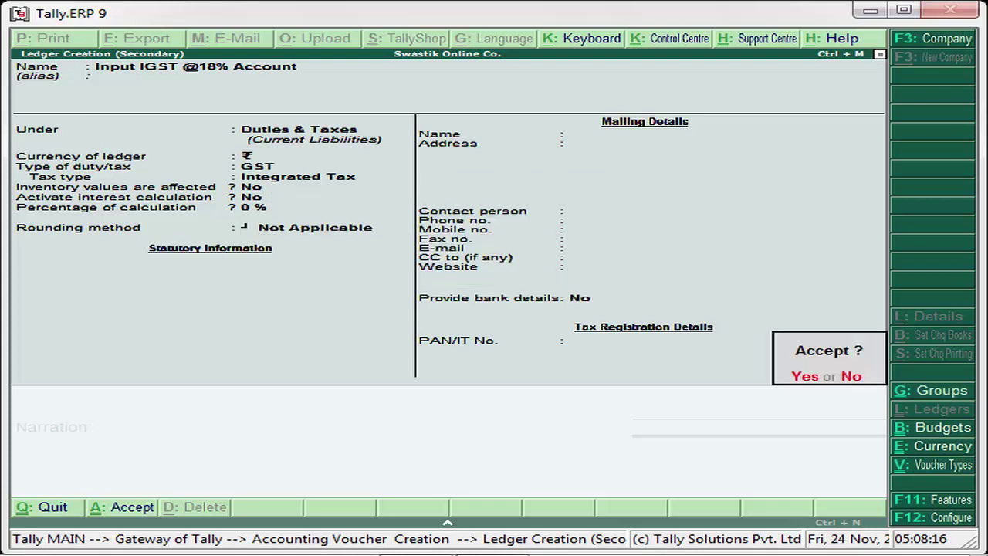
pyautogui.press('Return')
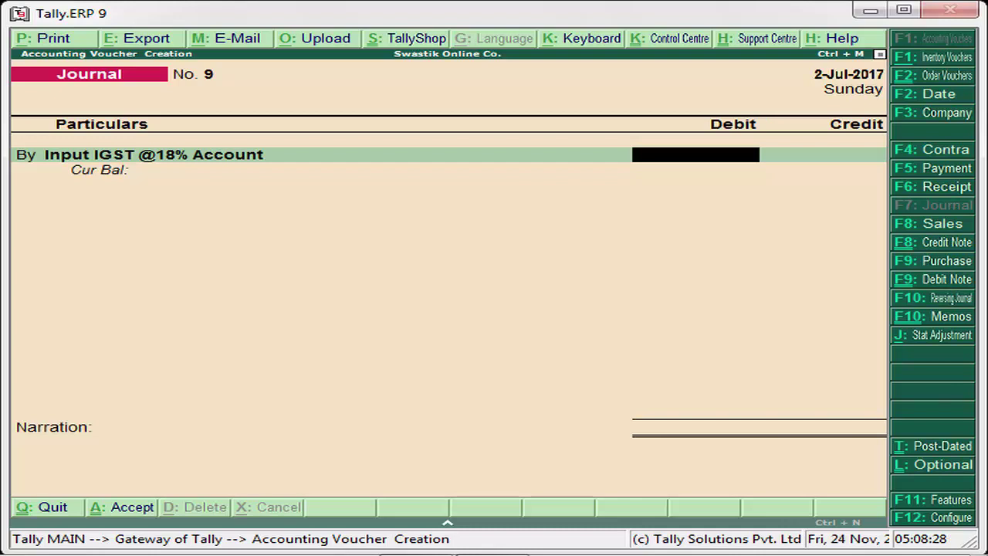
# Step: Calculate the interstate IGST amount as 40000*18/100 in the built-in calculator and return to the journal's debit amount
pyautogui.hotkey('ctrl', 'n')
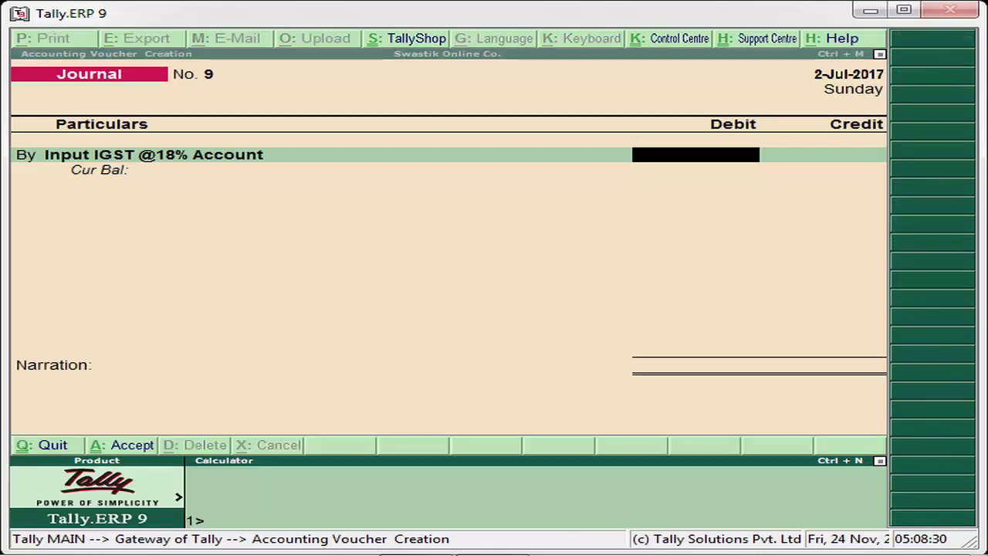
pyautogui.write('40000')
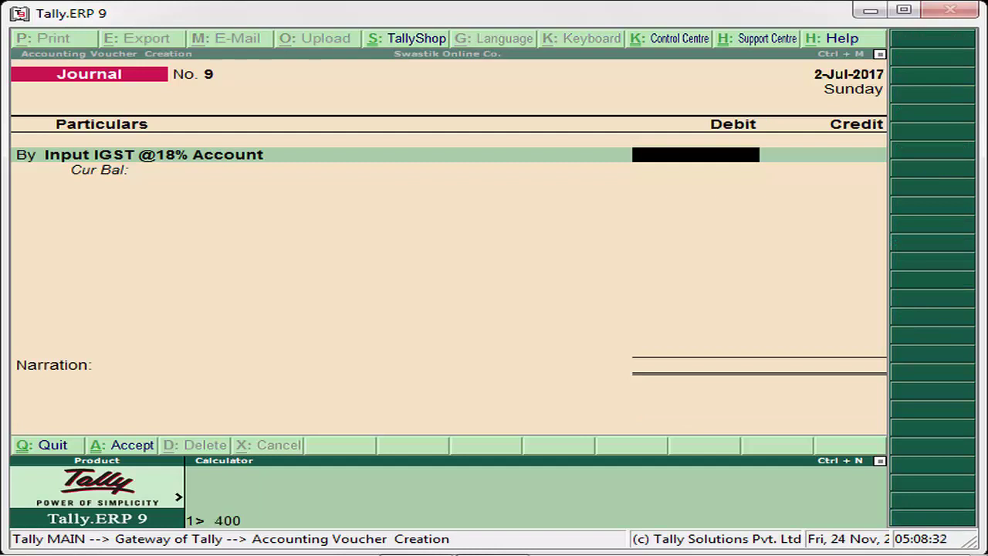
pyautogui.write('*18/100')
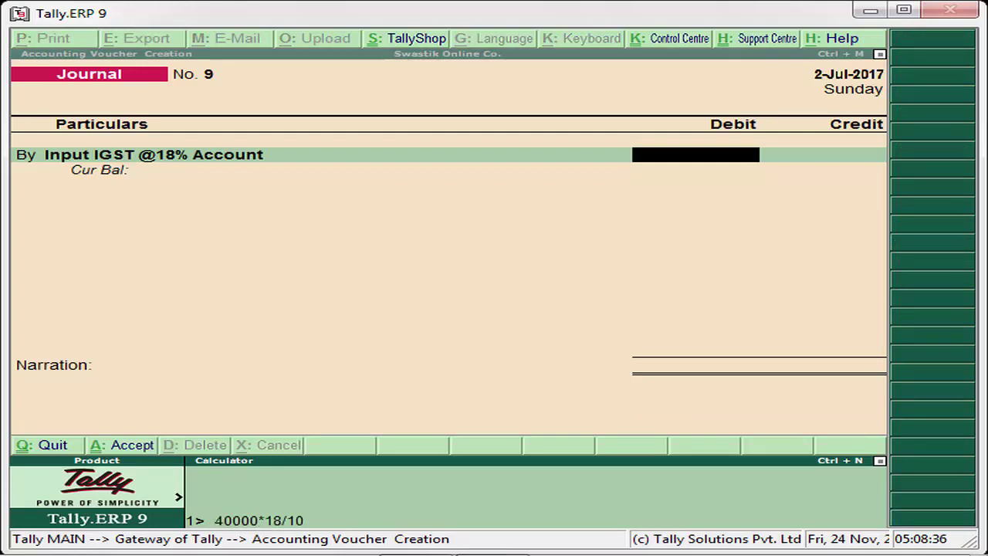
pyautogui.press('Return')
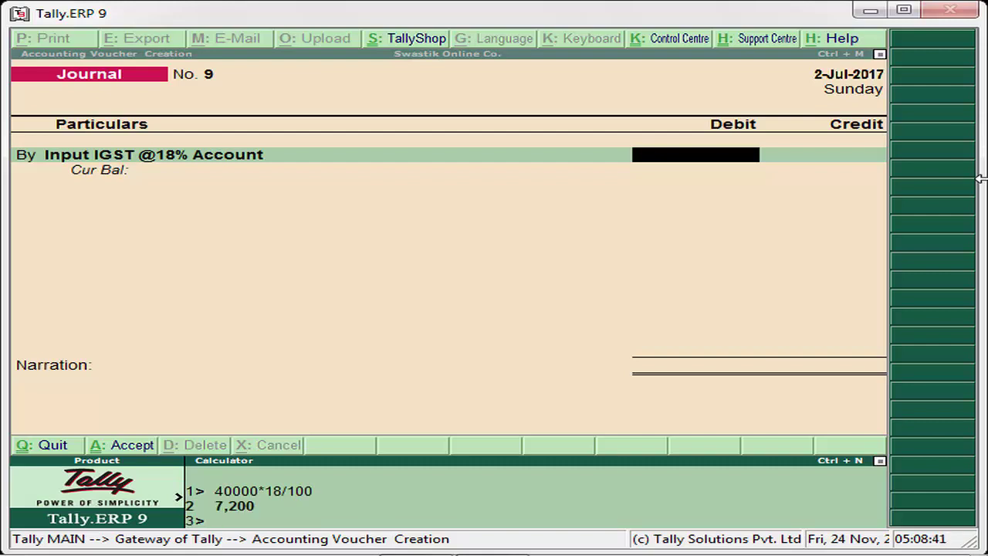
pyautogui.click(730, 171)
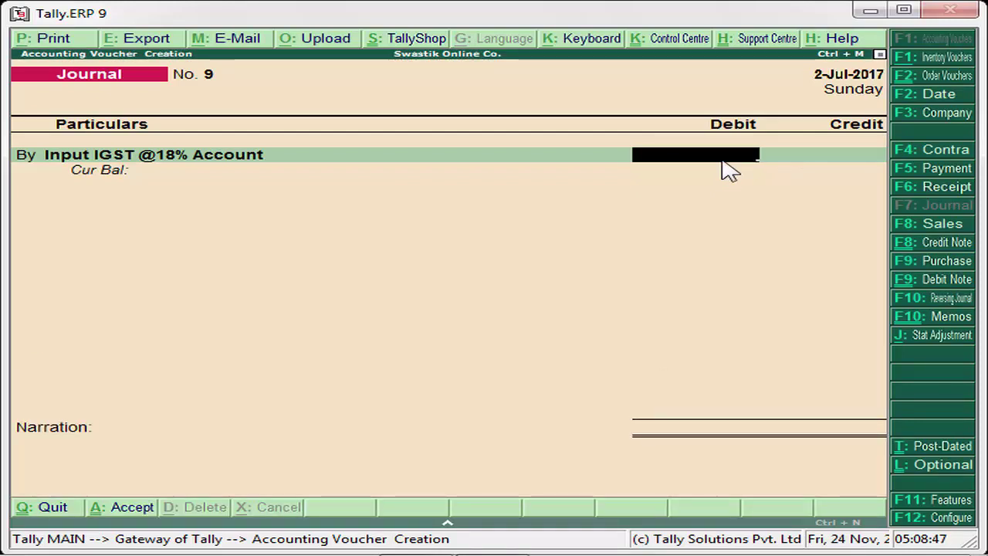
pyautogui.hotkey('ctrl', 'n')
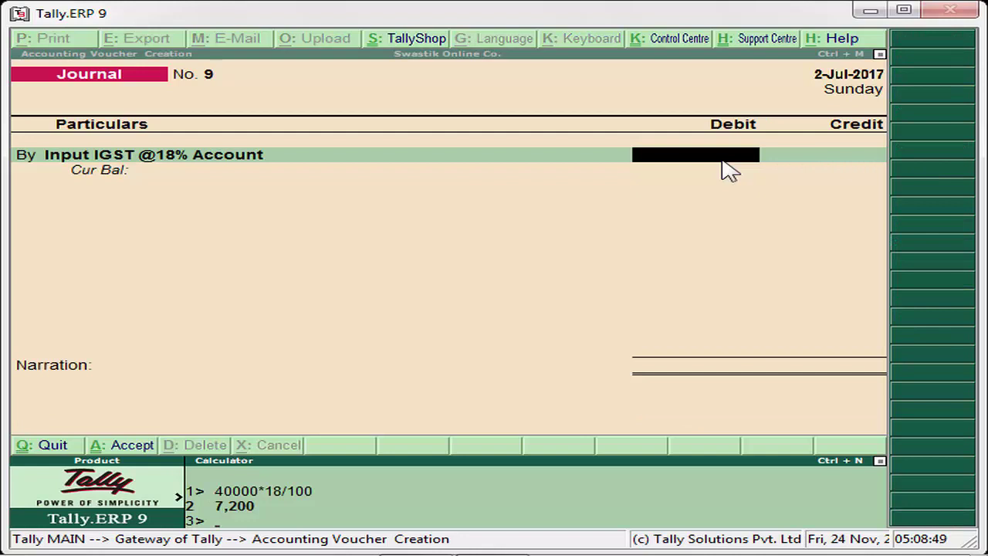
pyautogui.hotkey('ctrl', 'm')
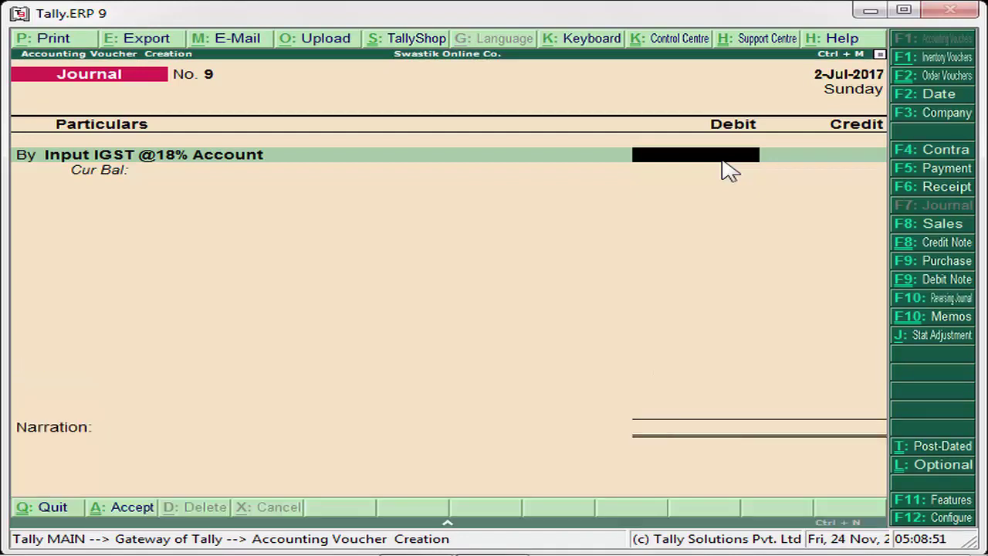
pyautogui.write('7200')
pyautogui.press('Return')
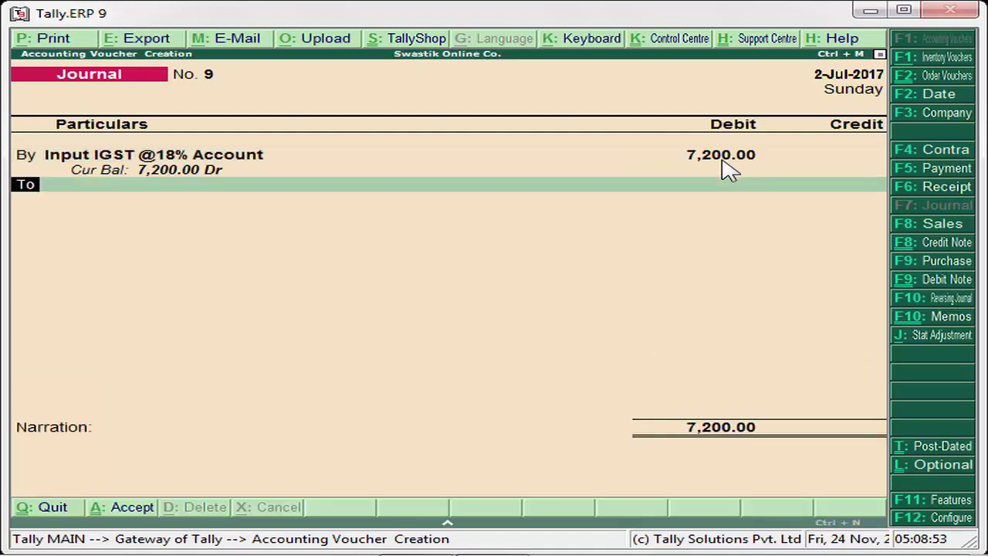
pyautogui.press('Return')
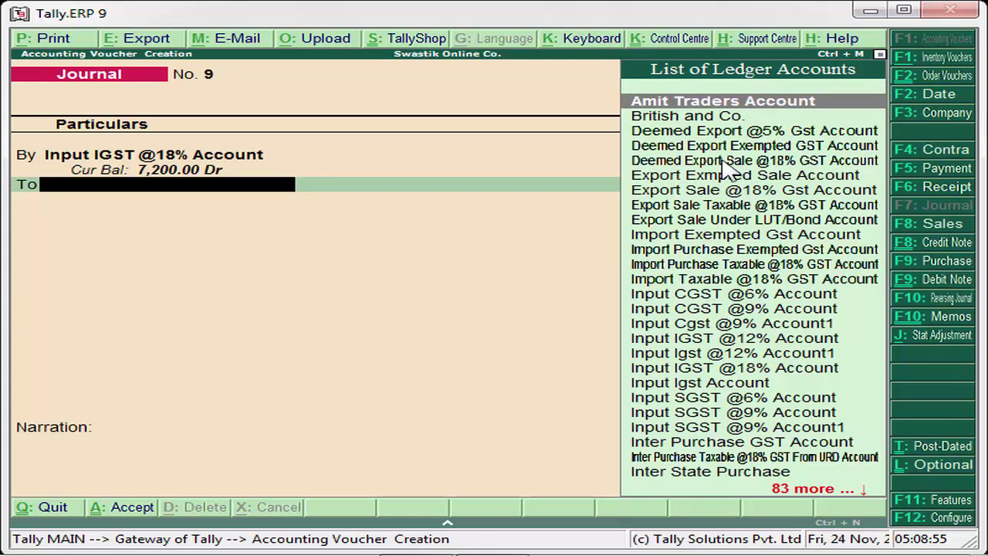
pyautogui.hotkey('alt', 'c')
pyautogui.write('Ouput')
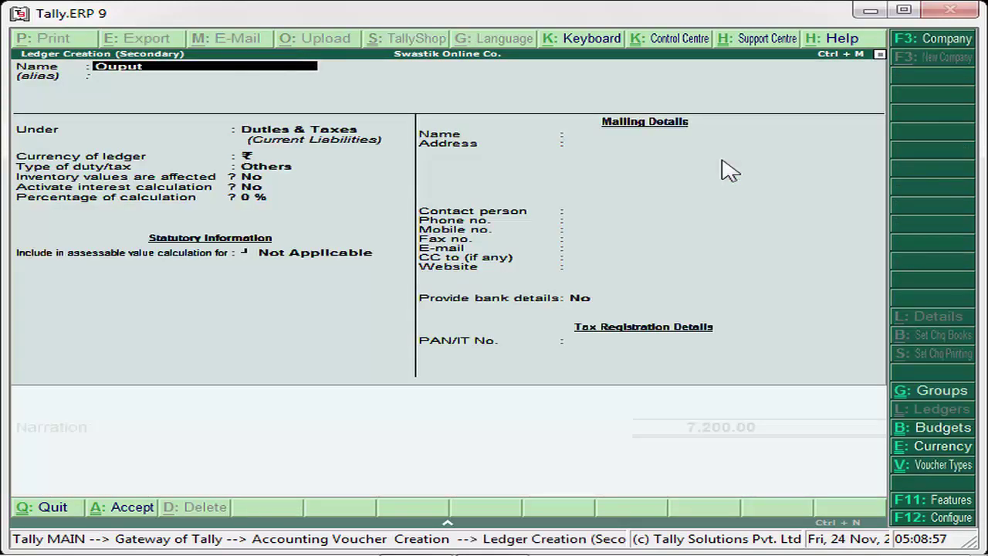
pyautogui.write(' IGST @18%')
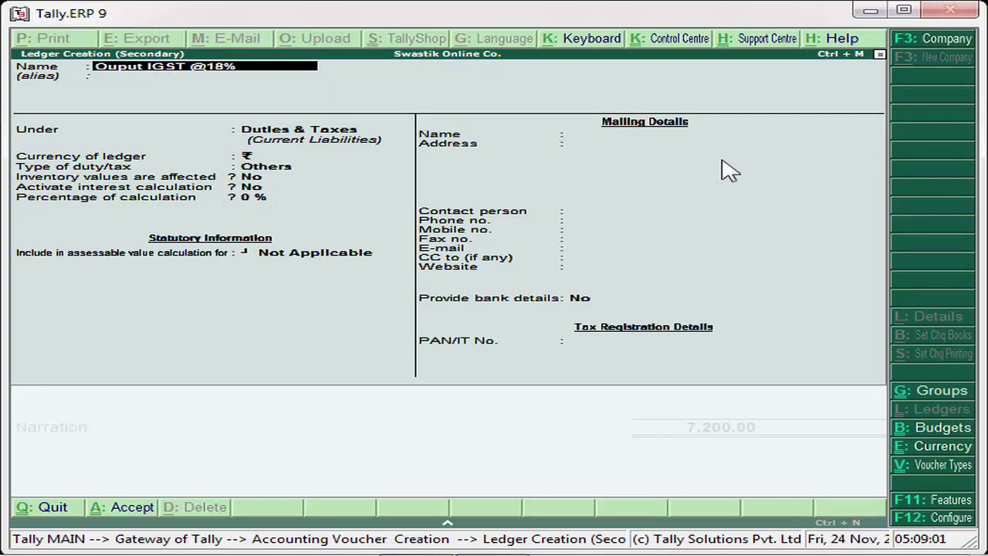
pyautogui.write(' Account')
pyautogui.press('Return')
pyautogui.press('Return')
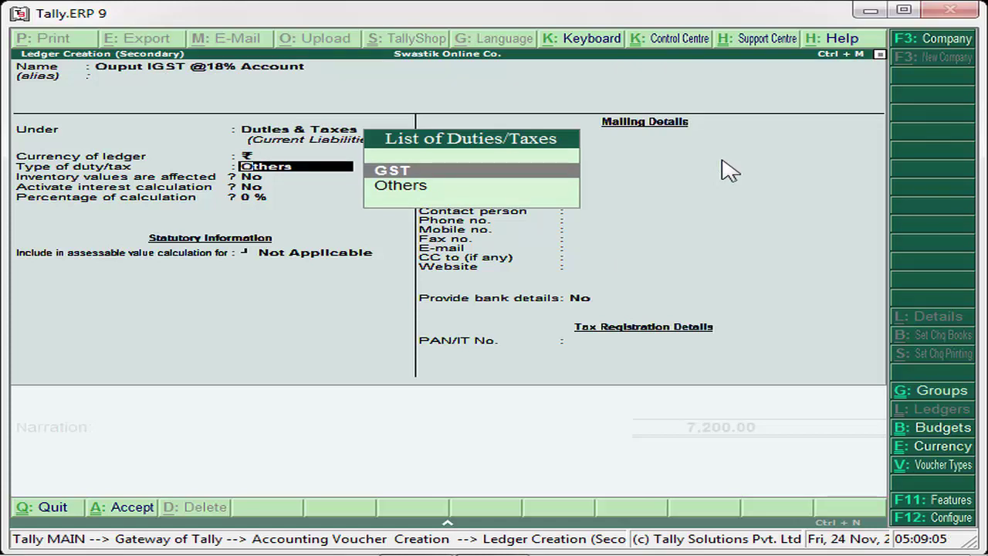
# Step: Set the new ledger's type of duty to GST and its tax type to Integrated Tax, without affecting inventory values
pyautogui.press('Return')
pyautogui.press('Down')
pyautogui.press('Down')
pyautogui.press('Return')
pyautogui.press('Return')
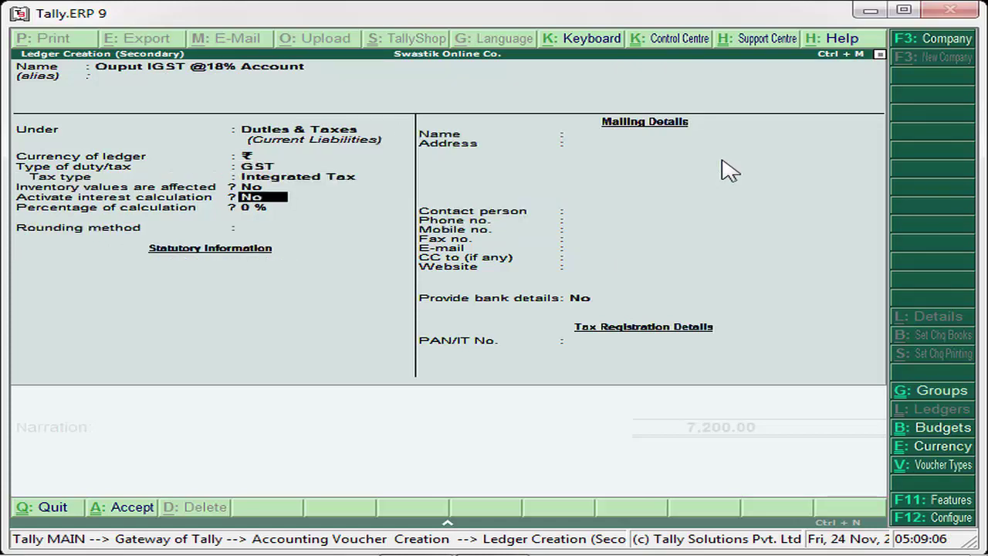
# Step: Save the Ouput IGST ledger with its remaining default settings and credit it with 7,200 in the journal
pyautogui.press('Return')
pyautogui.press('Return')
pyautogui.press('Return')
pyautogui.press('Return')
pyautogui.press('Return')
pyautogui.press('Return')
pyautogui.press('Return')
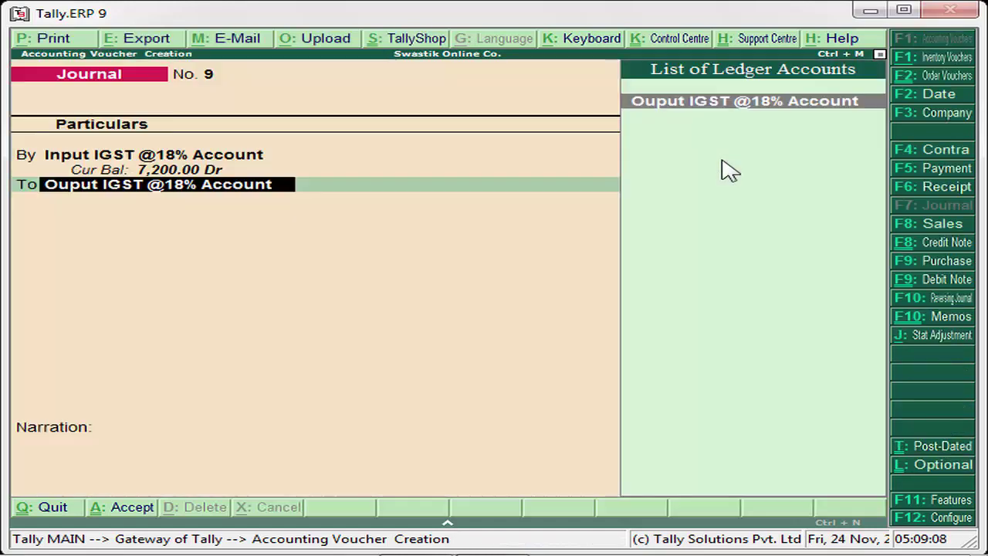
pyautogui.press('Return')
pyautogui.press('Return')
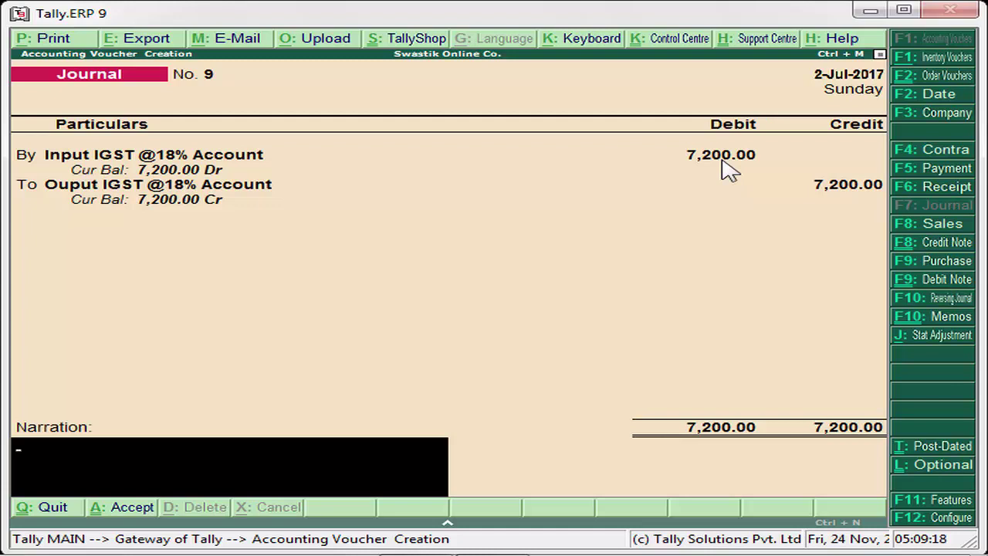
# Step: Add a GST stat adjustment for Increase of Tax Liability & Input Tax Credit, with Purchase under Reverse Charge as additional details
pyautogui.hotkey('alt', 'j')
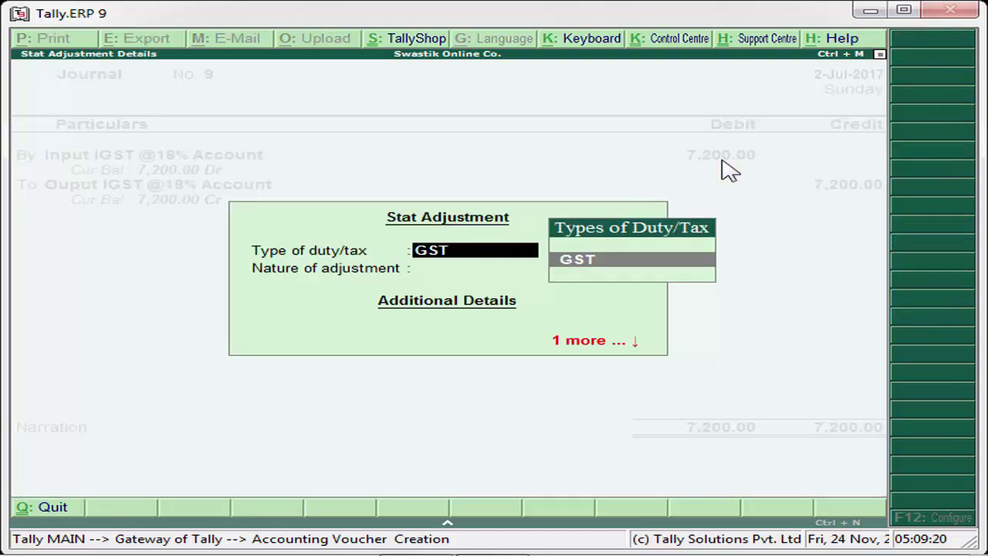
pyautogui.press('Return')
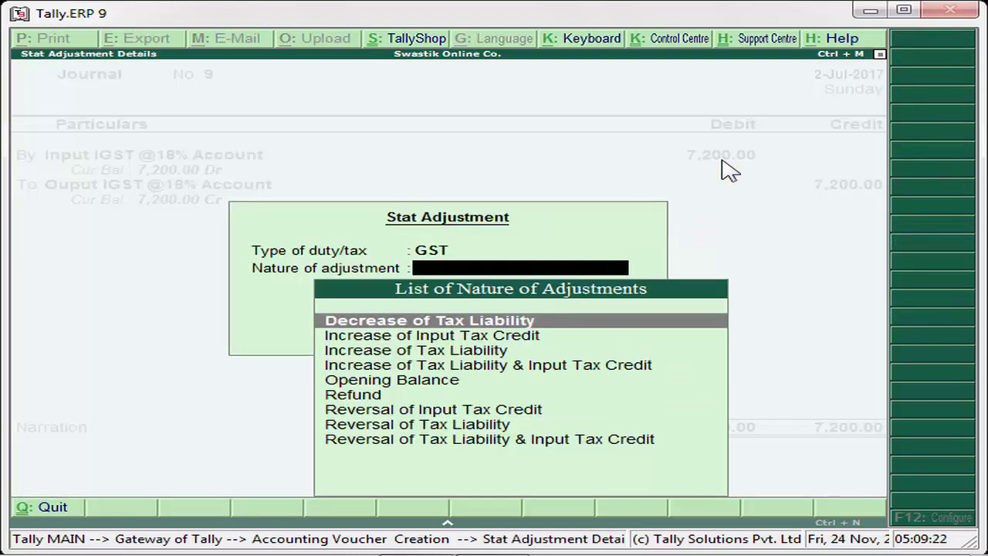
pyautogui.press('Down')
pyautogui.press('Down')
pyautogui.press('Down')
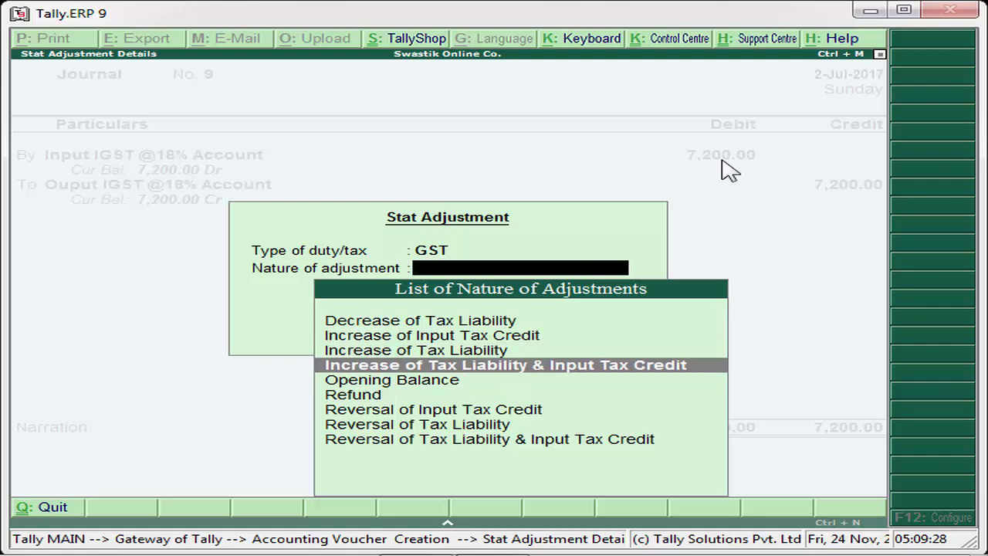
pyautogui.press('Return')
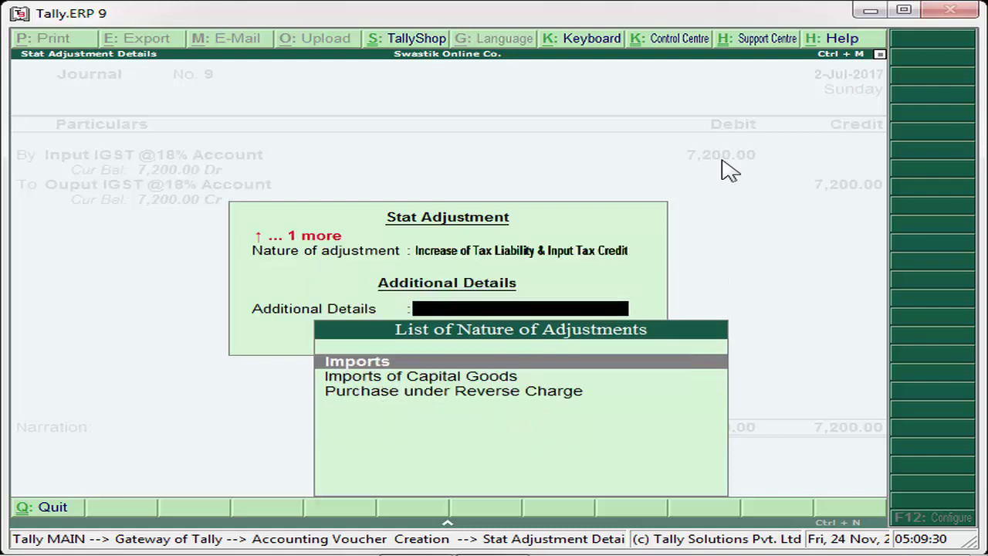
pyautogui.press('Down')
pyautogui.press('Down')
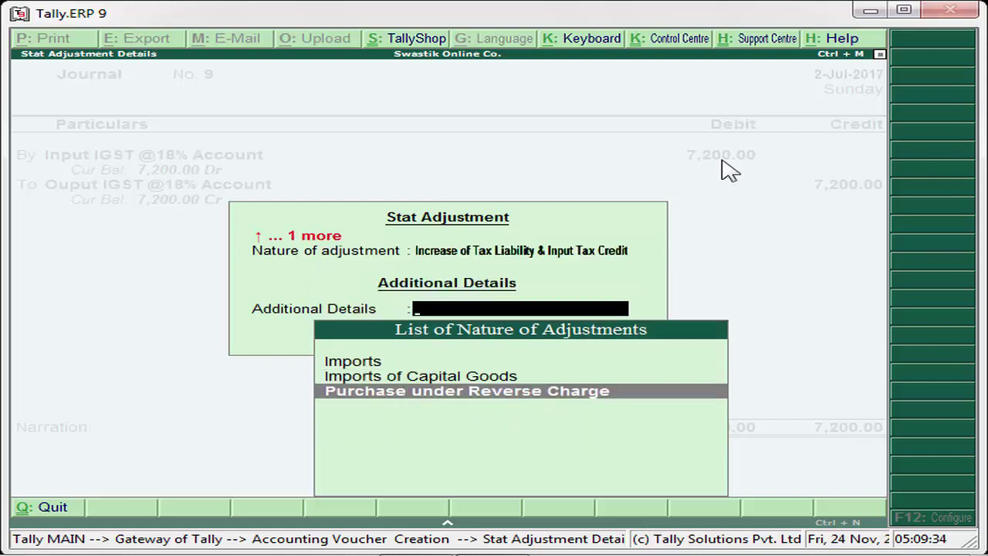
pyautogui.press('Return')
pyautogui.press('Return')
pyautogui.press('Return')
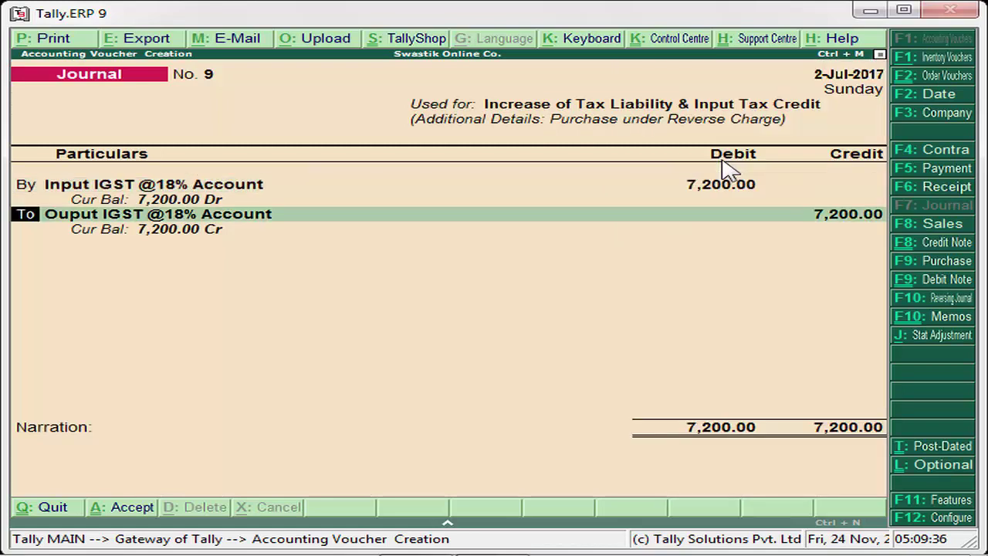
pyautogui.press('Return')
pyautogui.press('Return')
pyautogui.press('Return')
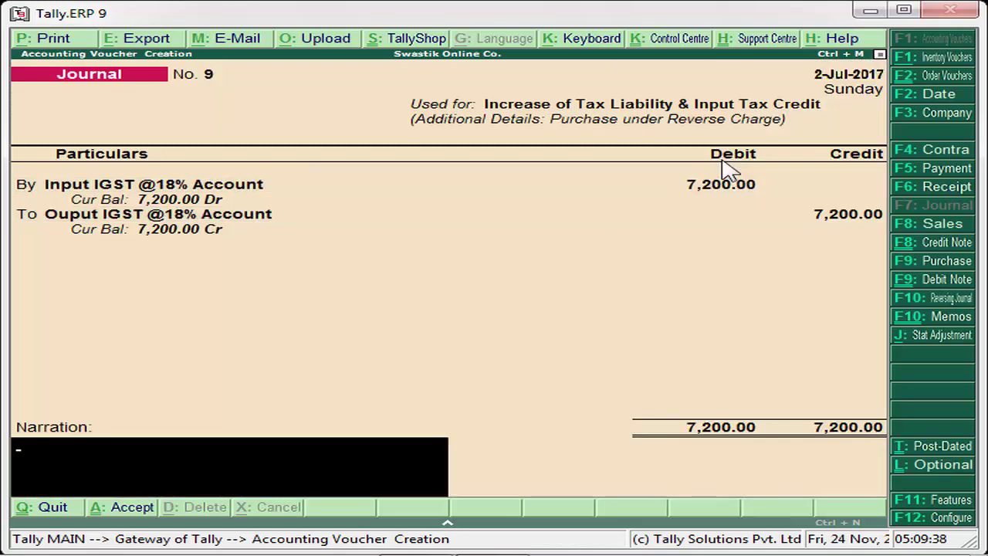